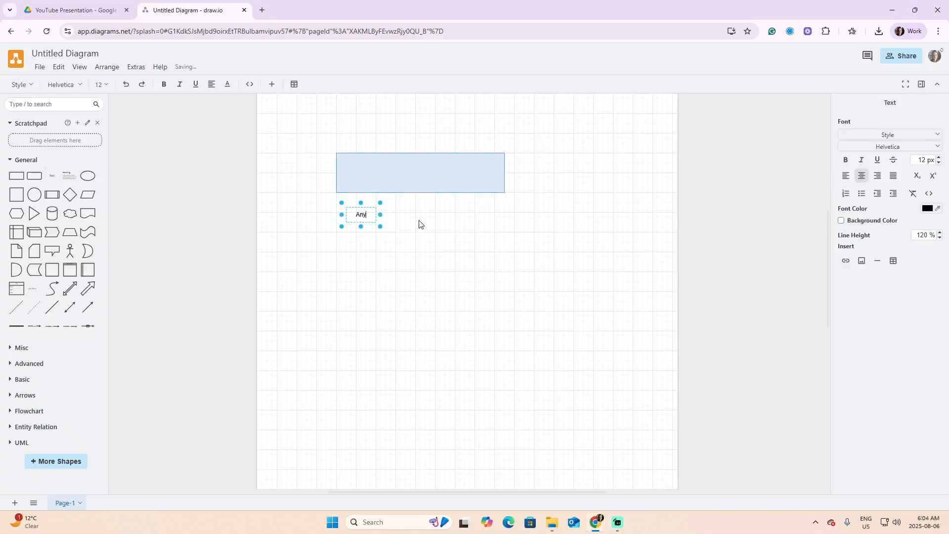
click(419, 223)
scroll(477, 247, up, 2)
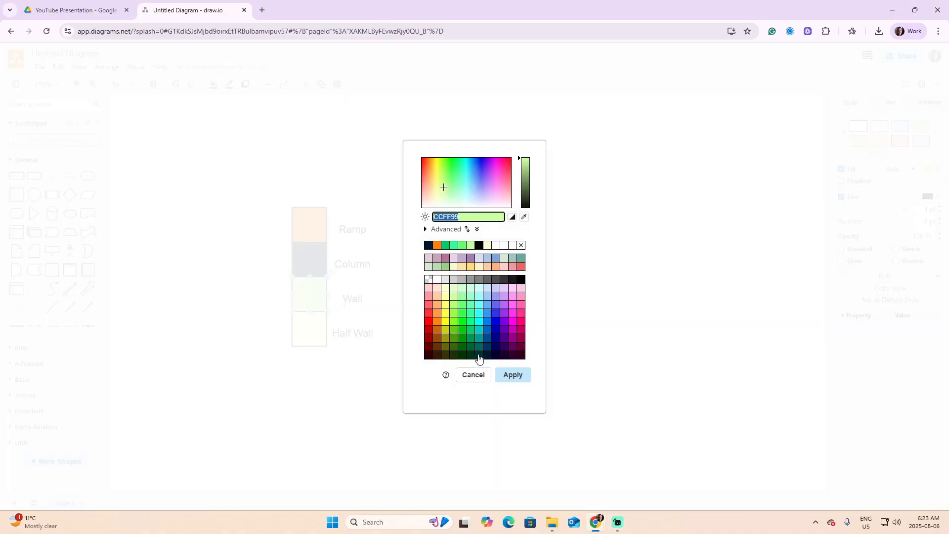
click(513, 376)
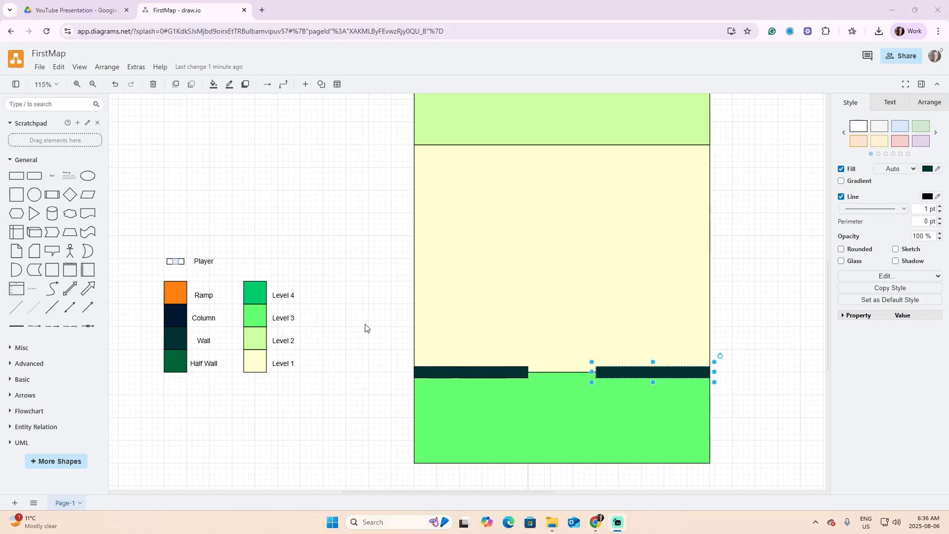
drag(255, 293, 318, 144)
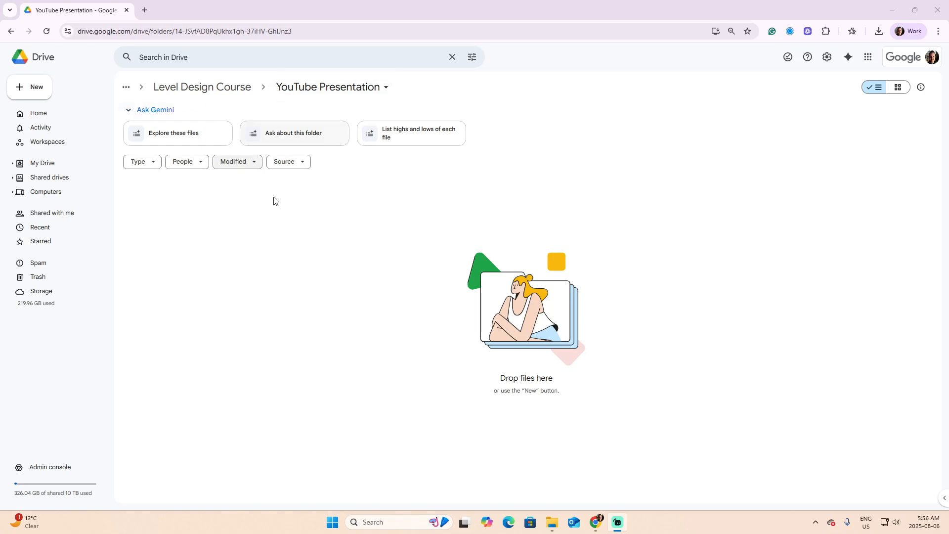
- Find draw.io in the Google Workspace Marketplace, open its listing to check its installation status, and close the marketplace
right_click(239, 239)
mouse_move(275, 381)
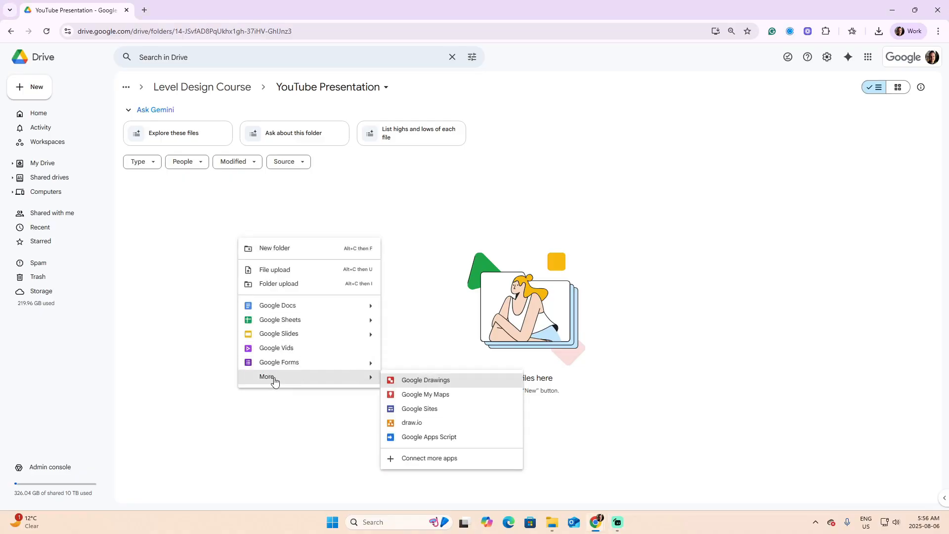
click(440, 460)
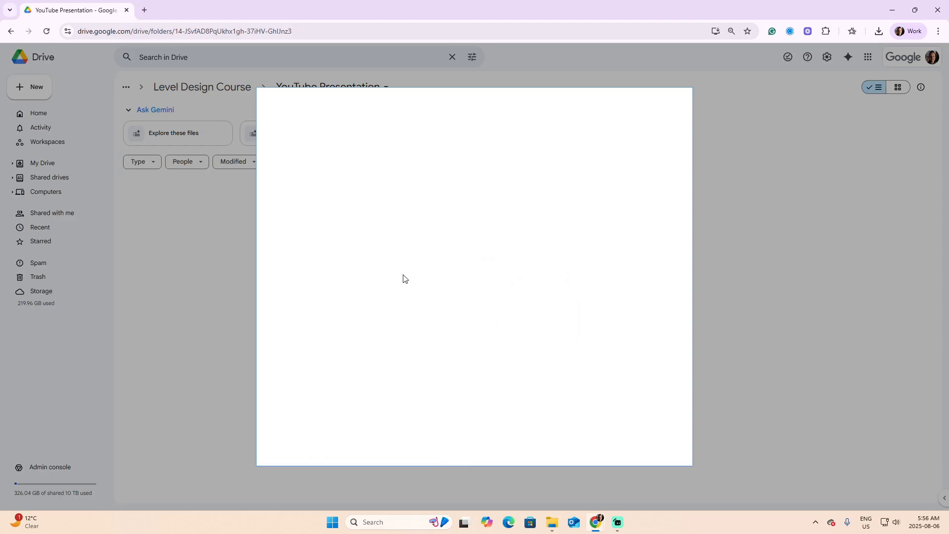
click(476, 103)
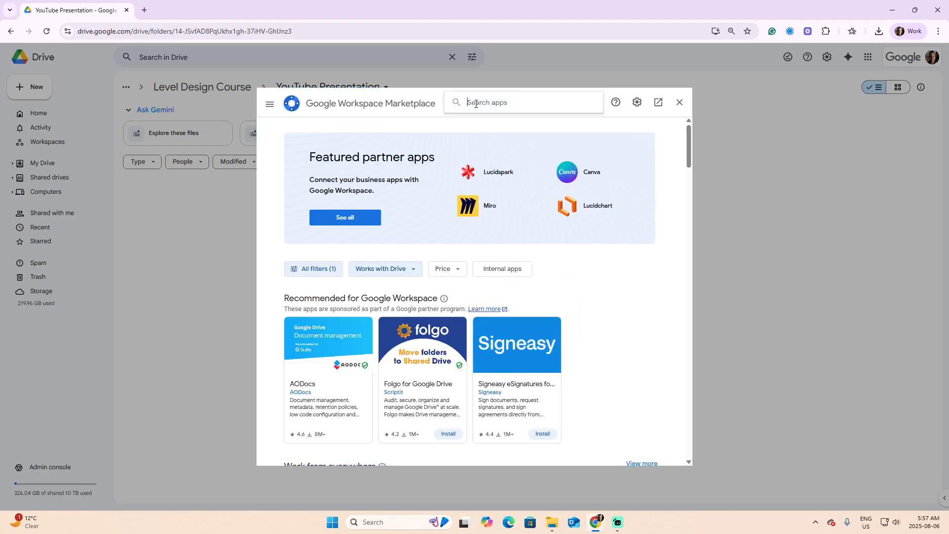
text(draw)
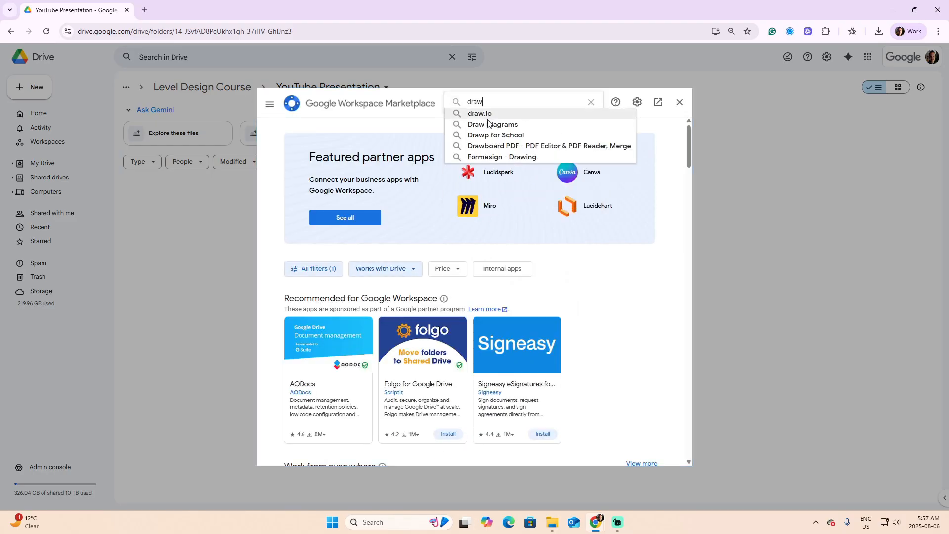
click(490, 115)
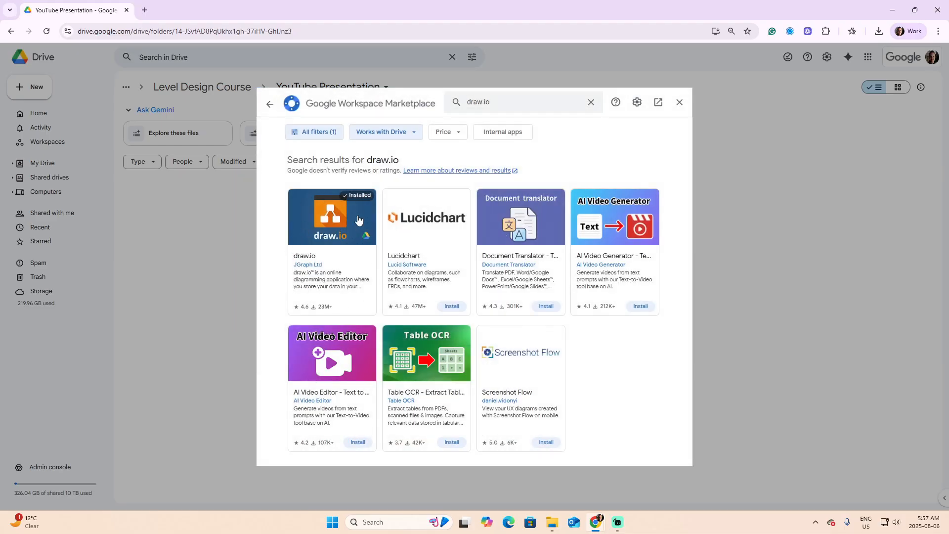
click(331, 221)
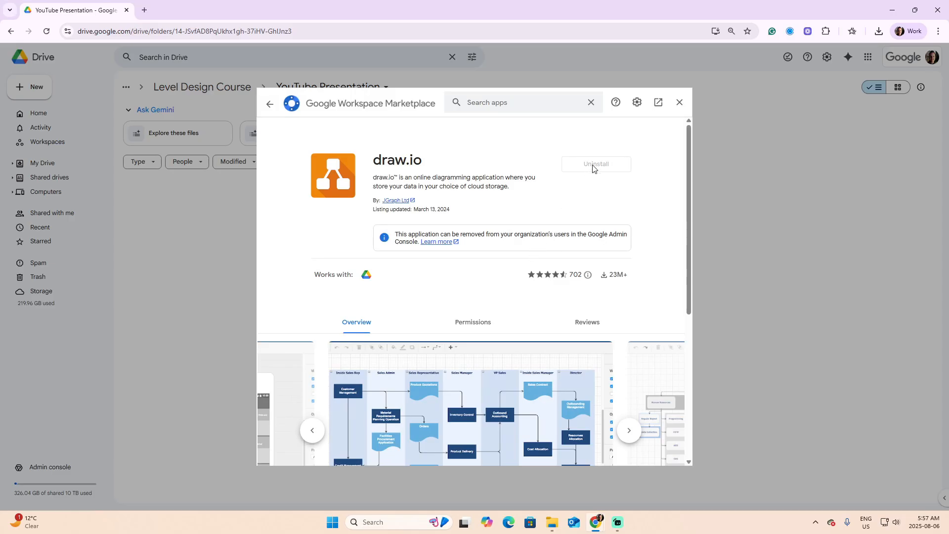
click(679, 102)
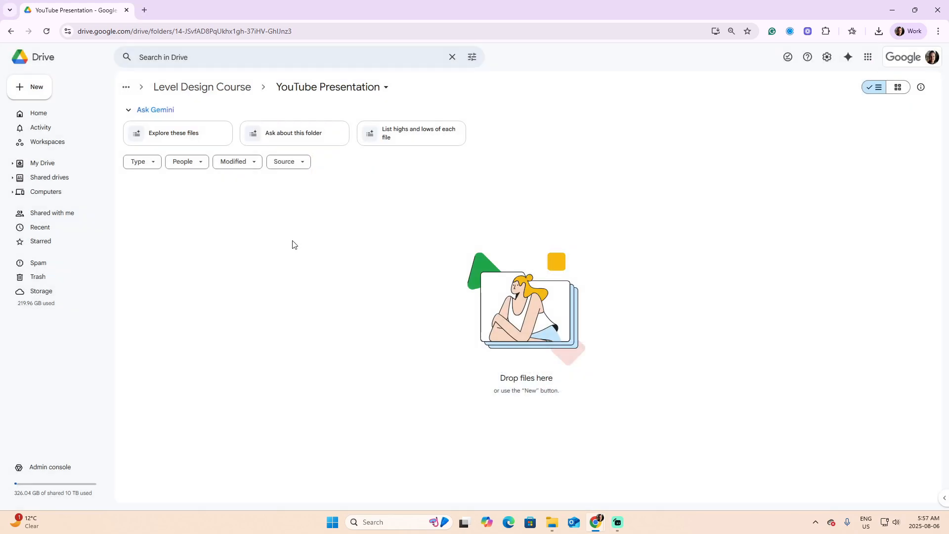
- Create a new draw.io diagram in the YouTube Presentation folder
right_click(258, 242)
mouse_move(288, 377)
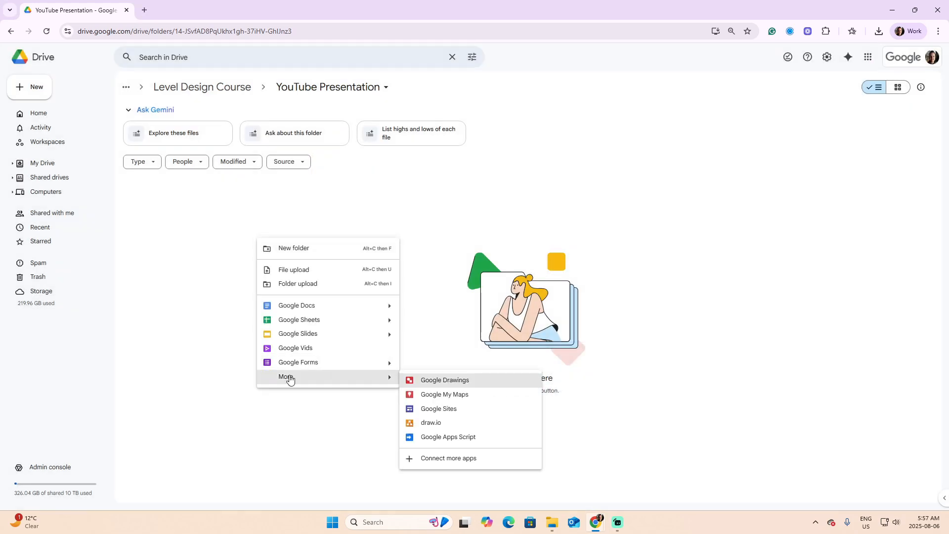
click(431, 423)
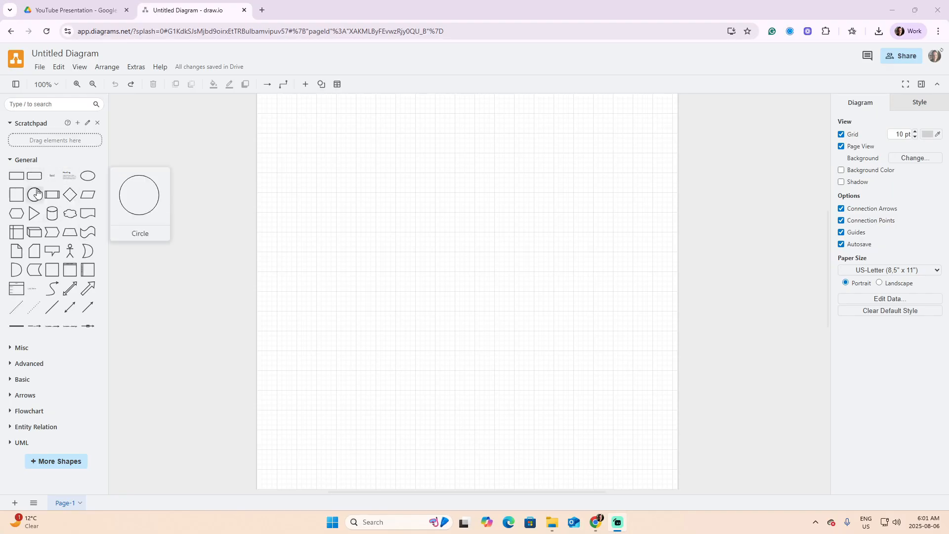
- Add a rectangle to the upper part of the page and stretch it to be wider and slightly taller
drag(18, 180, 340, 157)
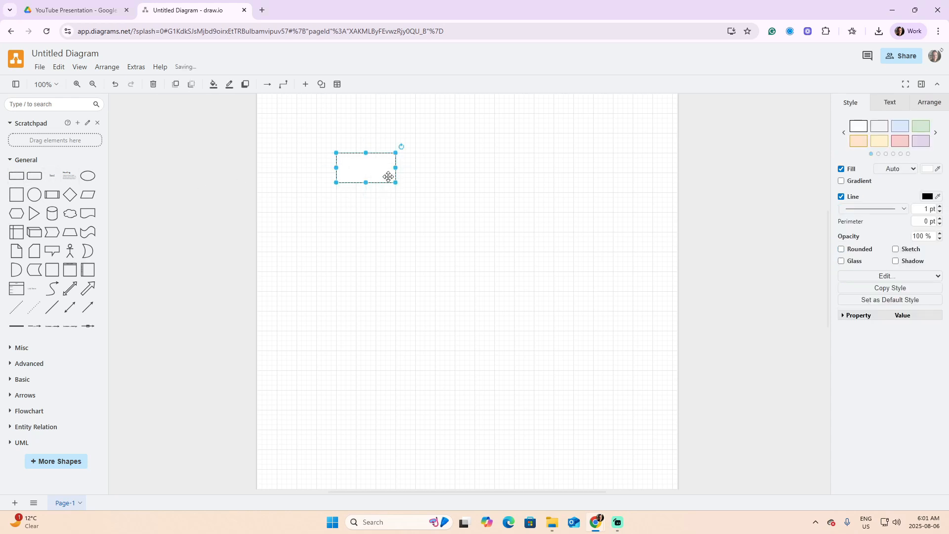
drag(396, 167, 505, 167)
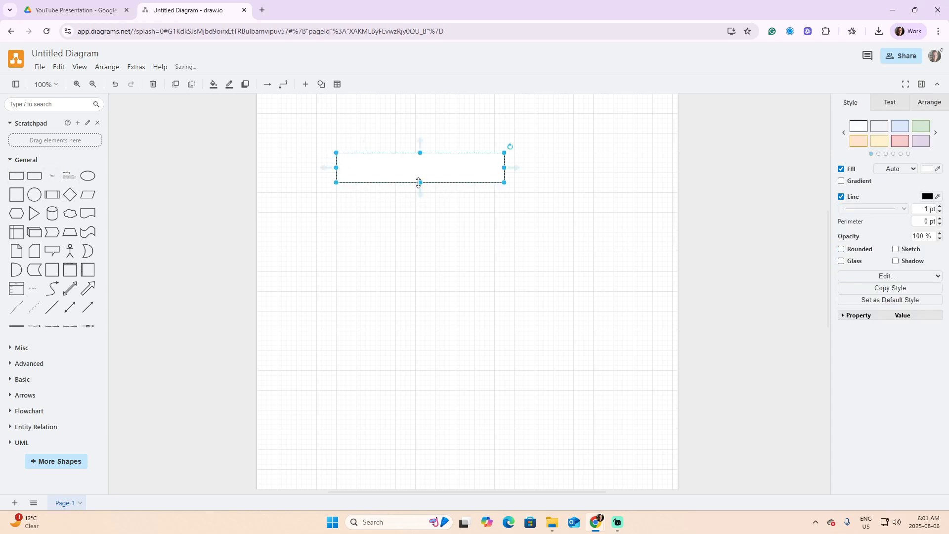
mouse_move(420, 183)
mouse_down()
mouse_move(423, 269)
mouse_move(422, 192)
mouse_up()
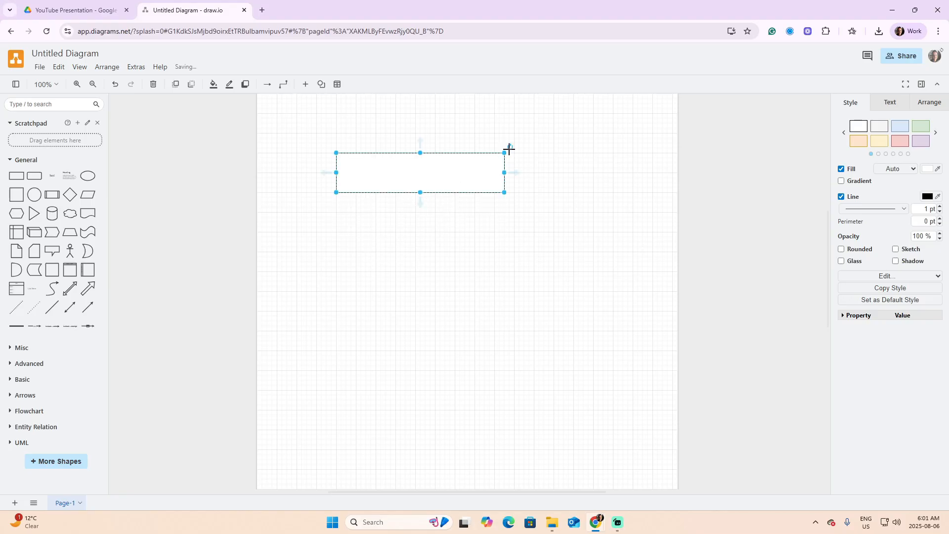
- Try rotating the rectangle clockwise, undo the rotation, and apply the light blue preset style to it
drag(511, 146, 499, 230)
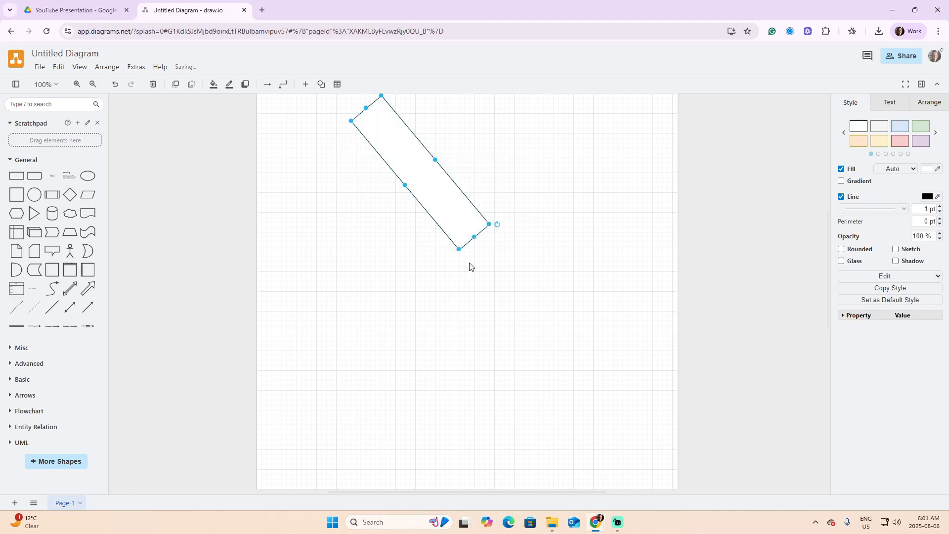
key(ctrl+z)
click(901, 128)
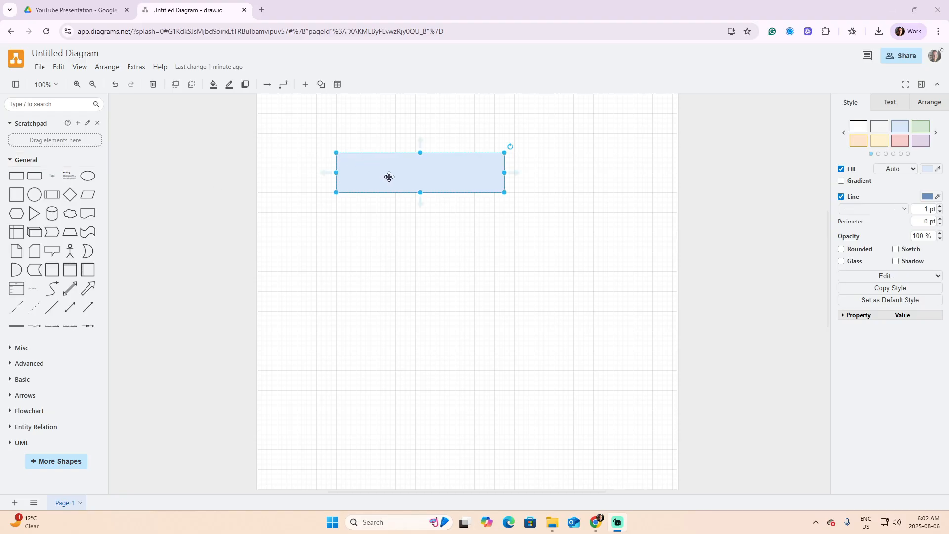
- Add a text label reading "Any information" just below the blue rectangle
mouse_move(34, 198)
mouse_move(52, 179)
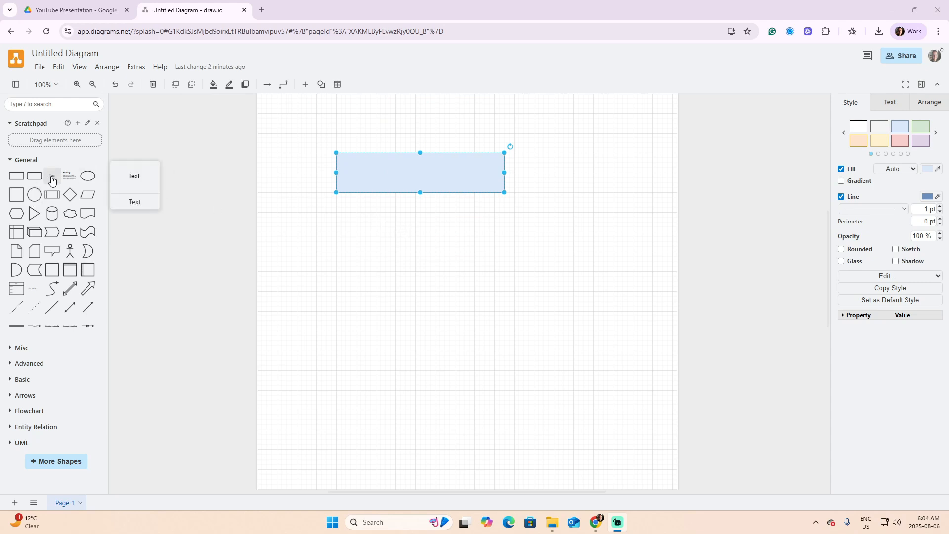
drag(52, 180, 362, 215)
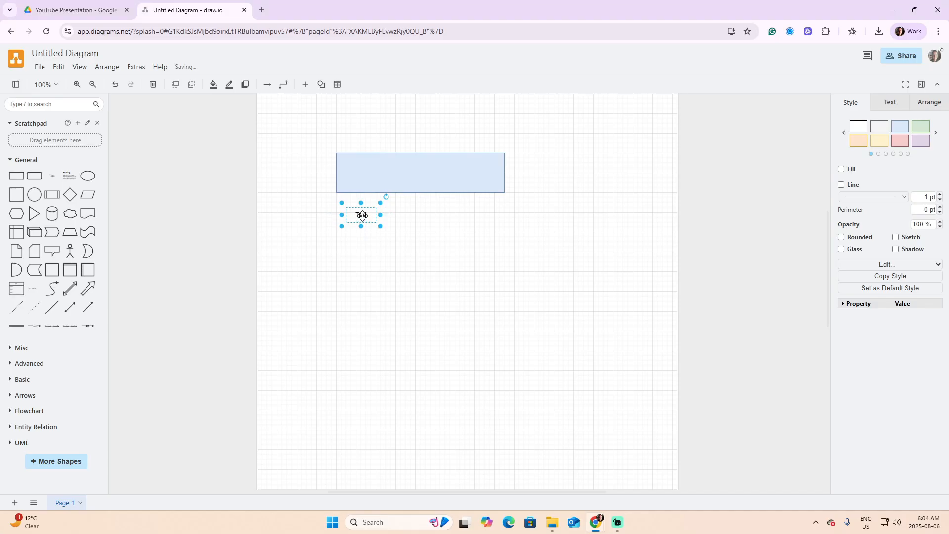
double_click(362, 215)
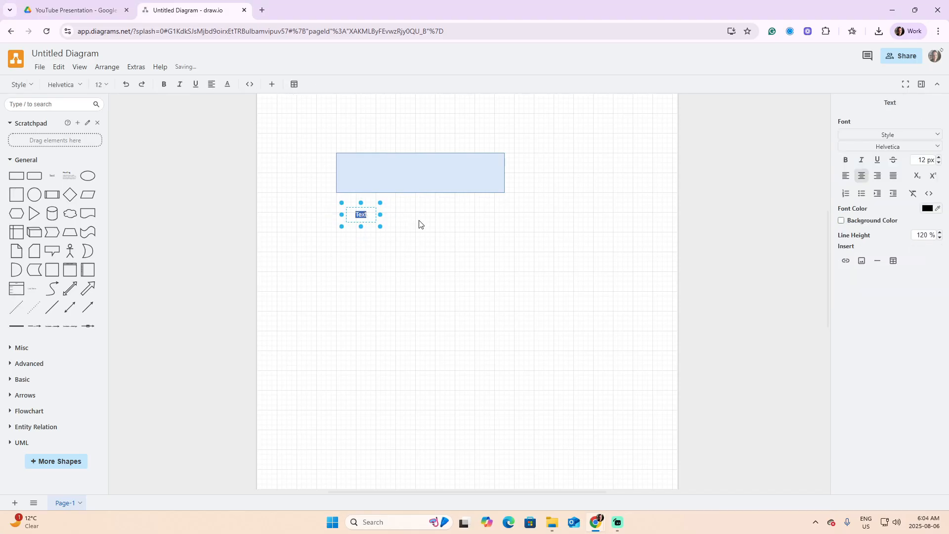
text(Any information)
click(483, 249)
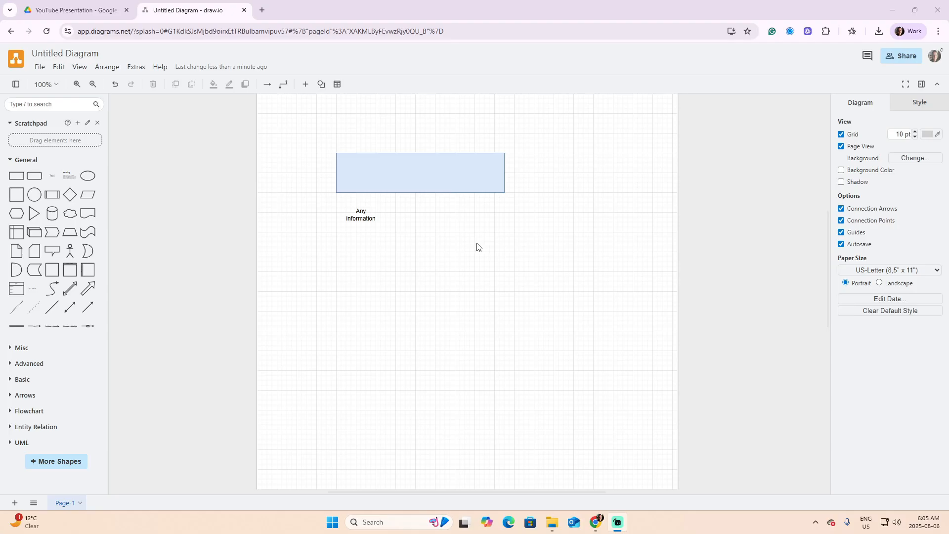
- Shrink the blue rectangle to a square covering one large grid cell
scroll(477, 247, up, 3)
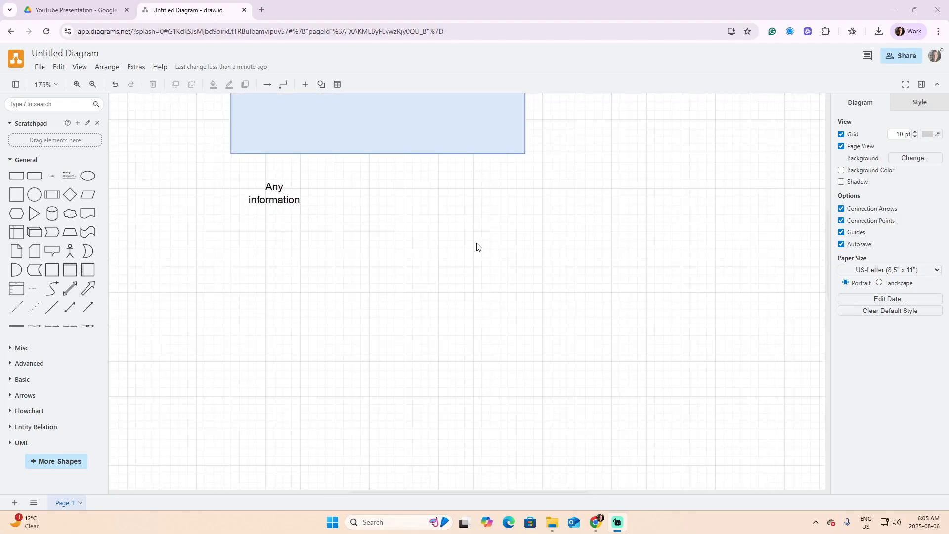
mouse_move(479, 226)
mouse_down()
mouse_move(498, 295)
mouse_move(555, 332)
mouse_move(540, 335)
mouse_up()
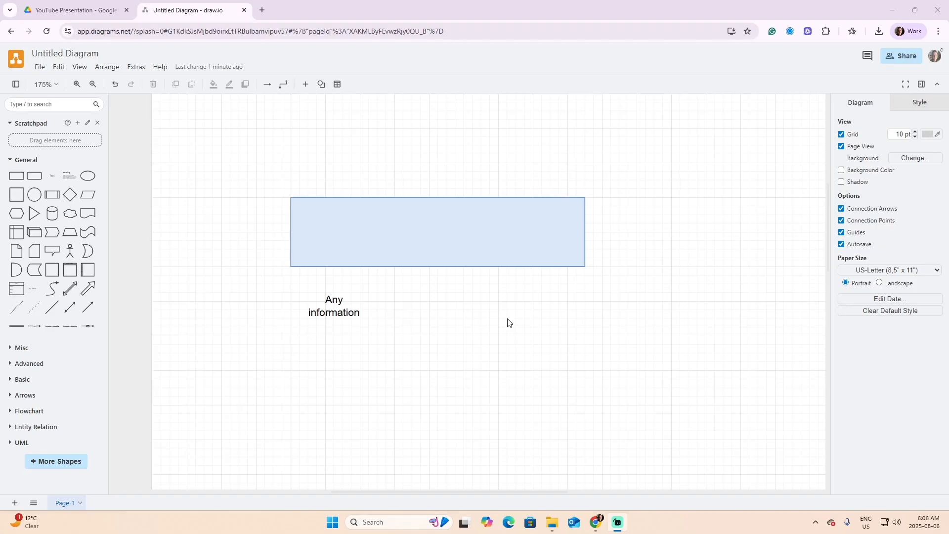
click(483, 244)
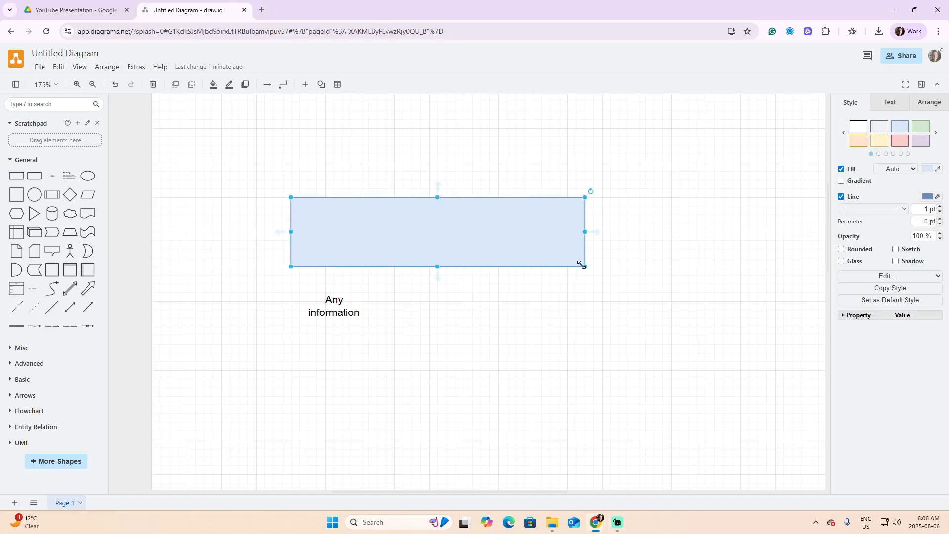
drag(582, 264, 325, 231)
- Add a white rectangle beside the blue square and shrink it to three small grid cells wide and one high
scroll(328, 205, up, 3)
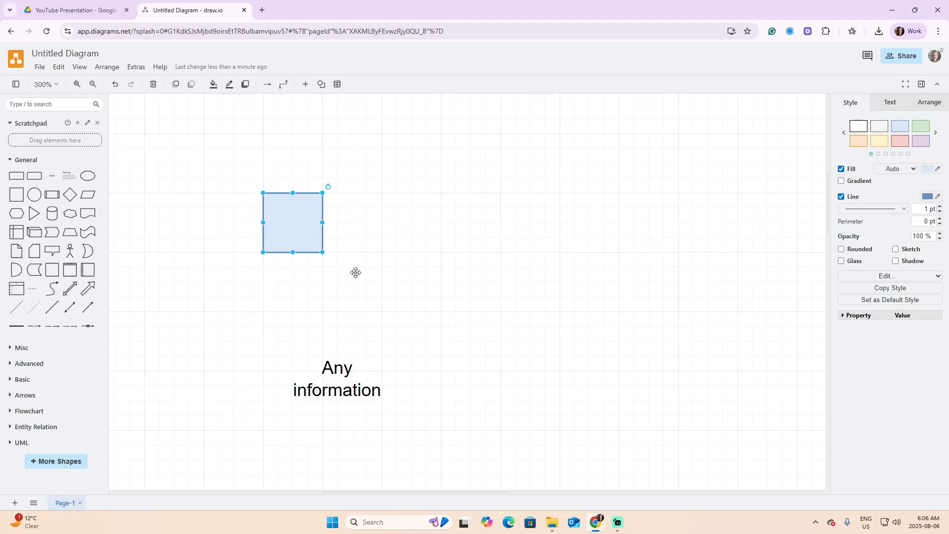
drag(356, 271, 525, 279)
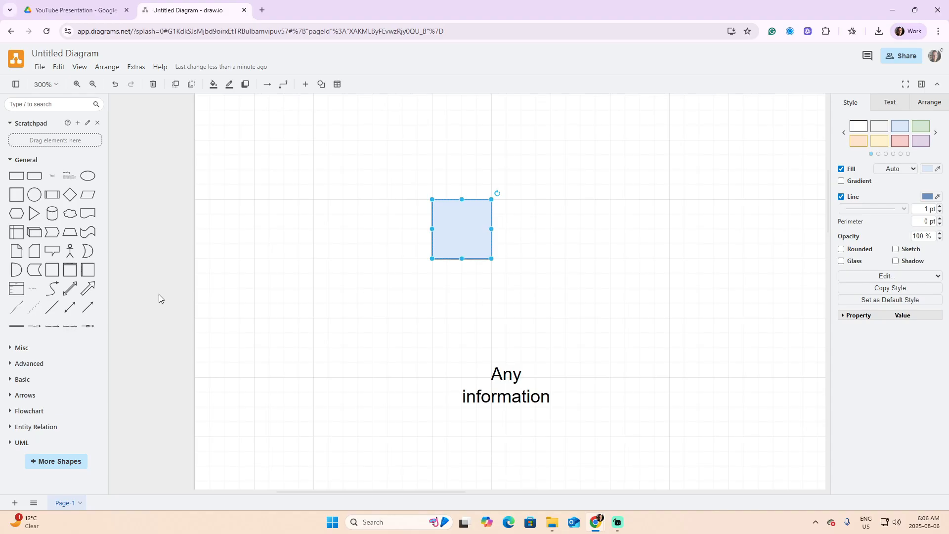
drag(16, 176, 523, 245)
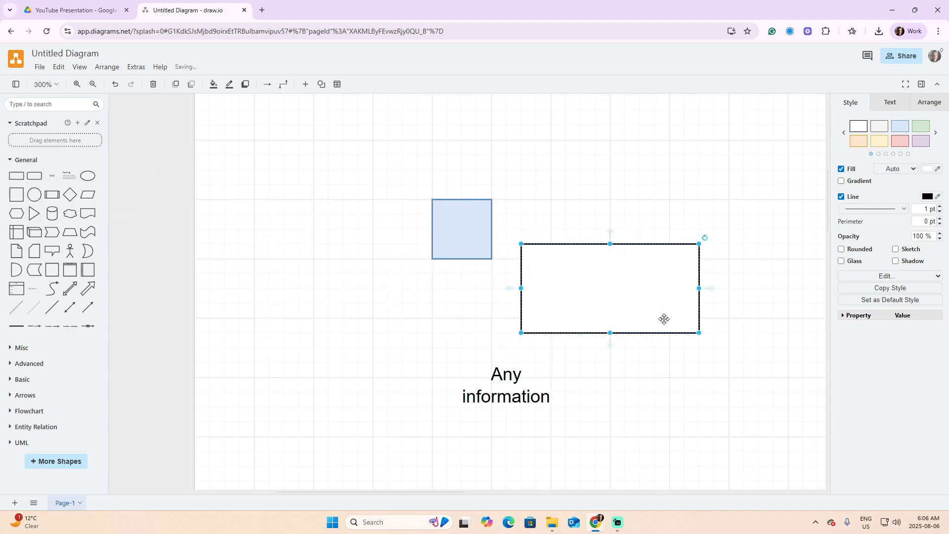
drag(699, 333, 565, 261)
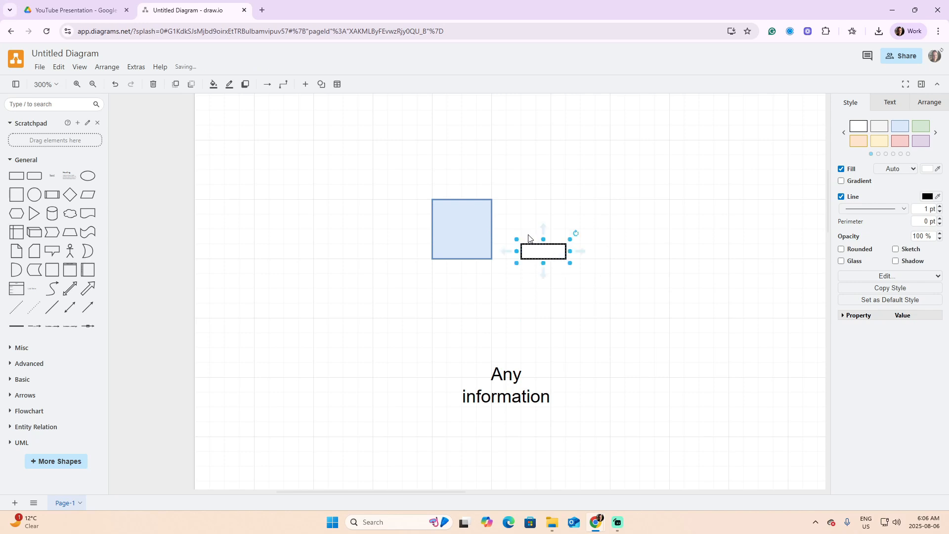
- Place a one-cell square in the middle of the small white rectangle and give it the light blue preset style
scroll(530, 240, up, 3)
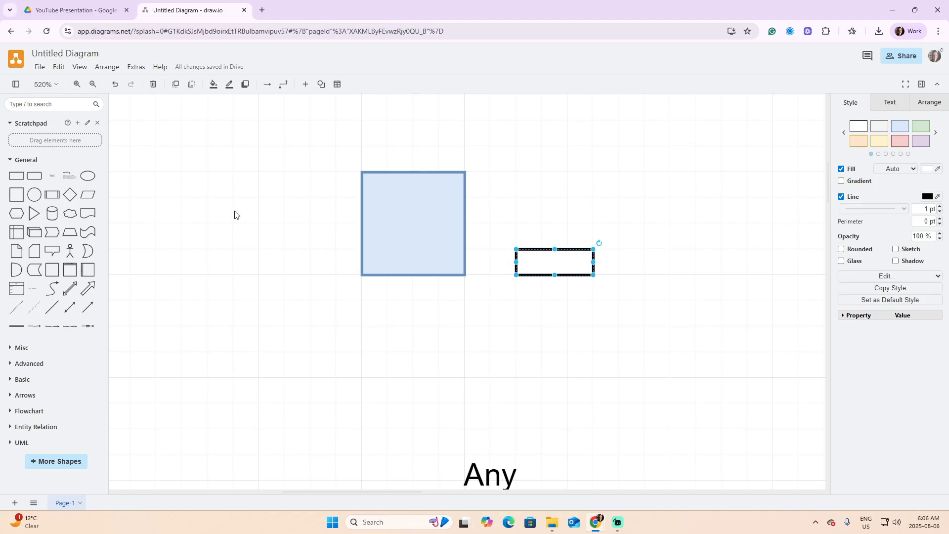
mouse_move(12, 184)
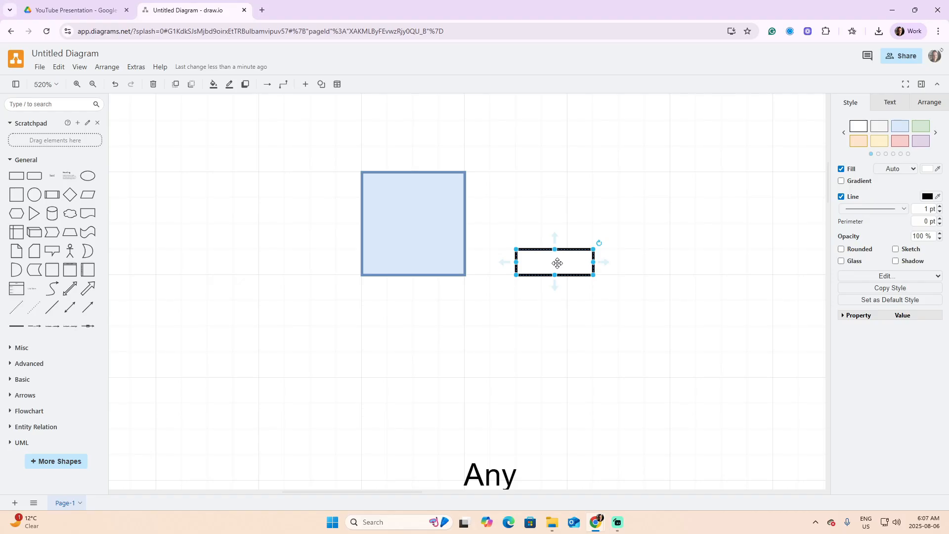
drag(568, 265, 586, 276)
click(901, 127)
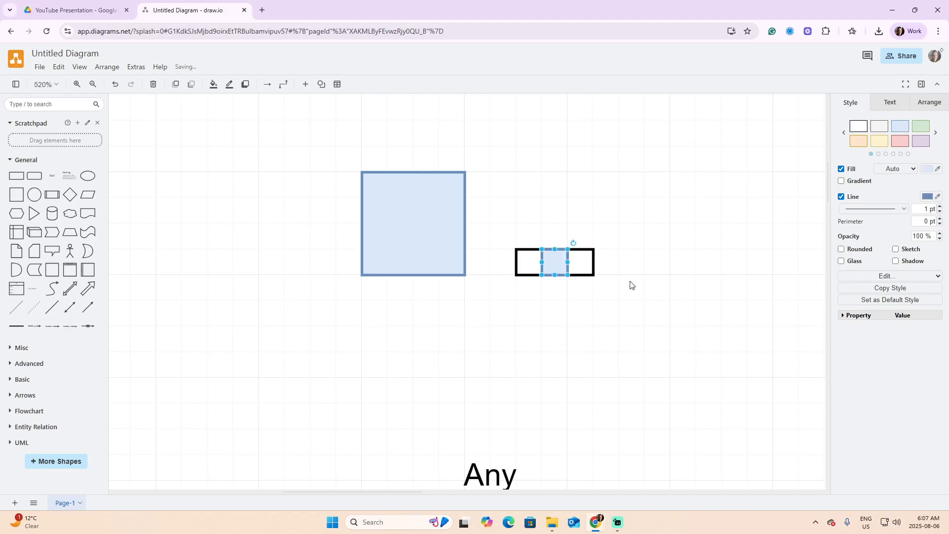
click(631, 286)
- Move the small white rectangle and its blue centre square together to the left of the large blue square
drag(503, 231, 632, 291)
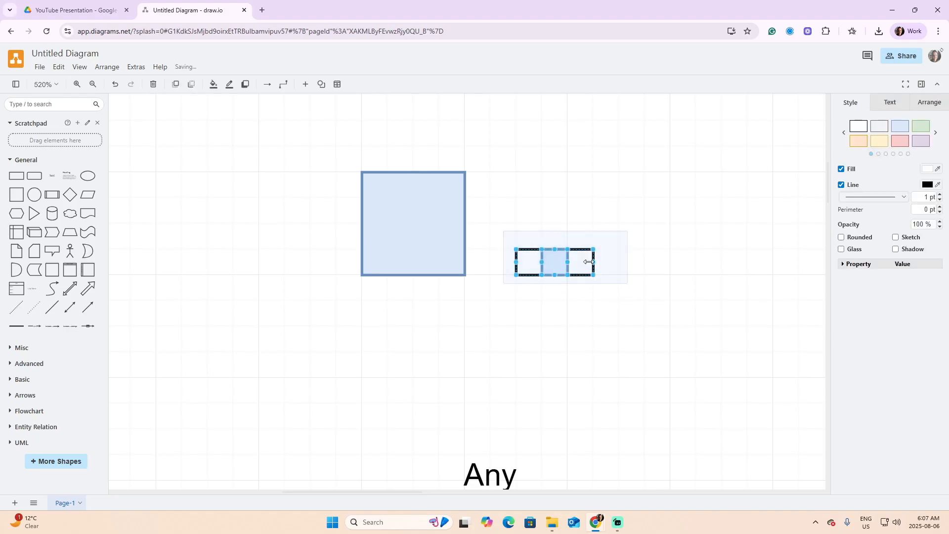
drag(583, 263, 279, 186)
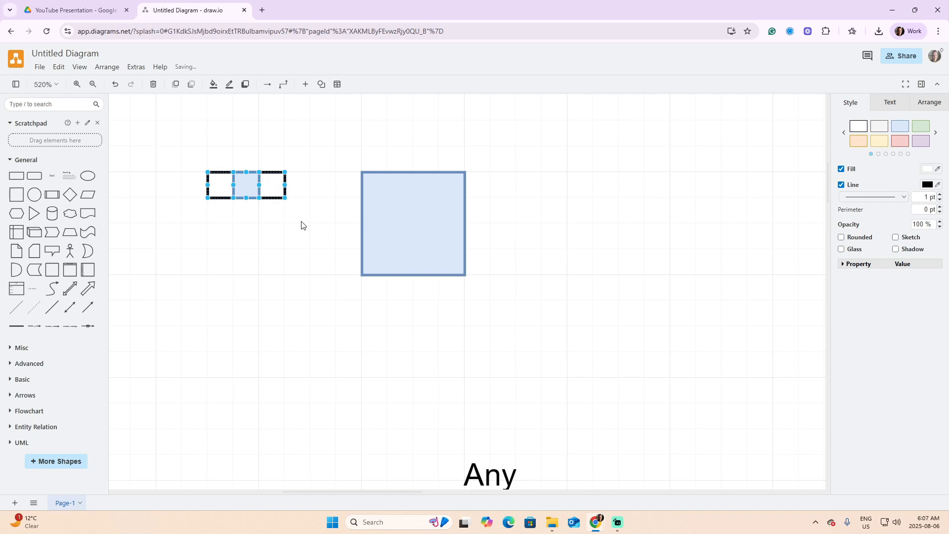
click(251, 230)
click(245, 187)
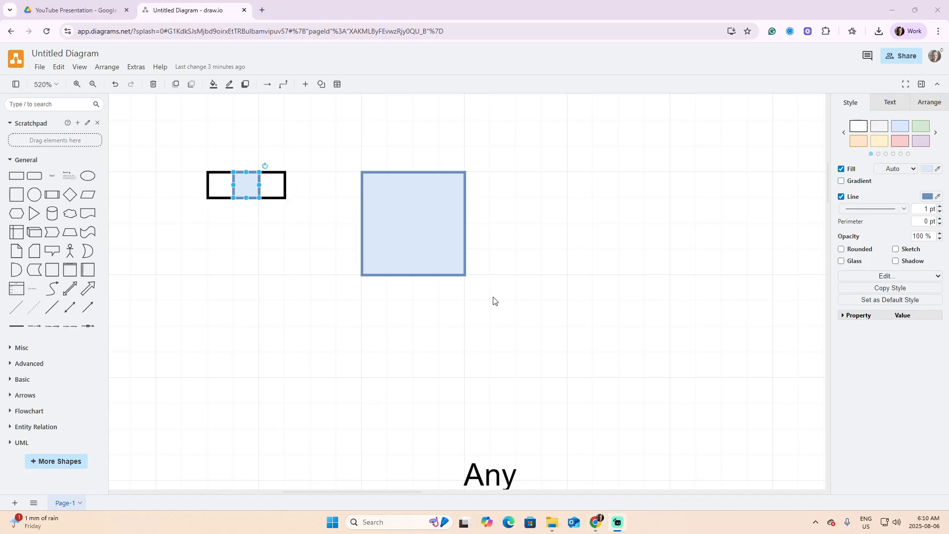
scroll(494, 301, down, 6)
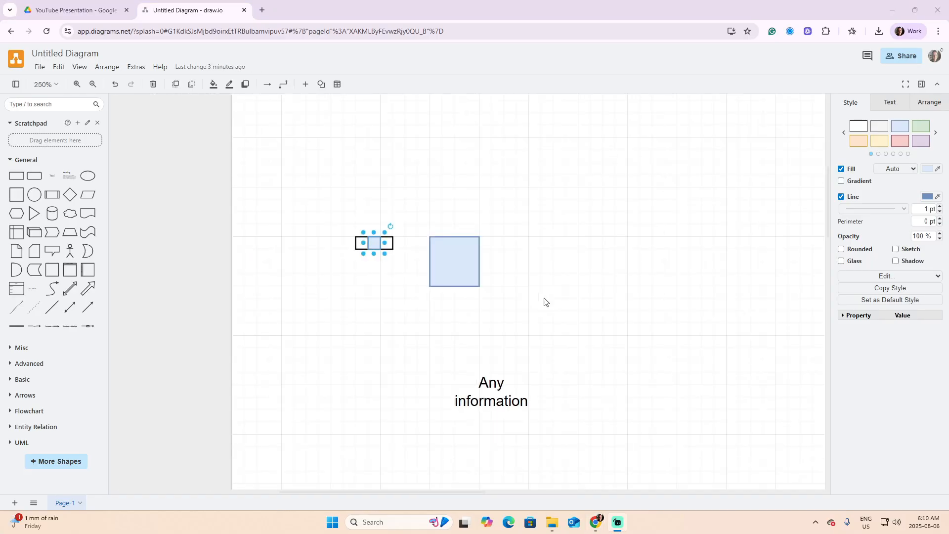
- Delete the "Any information" text and the large blue square, keeping only the small player-scale figure
scroll(543, 300, down, 2)
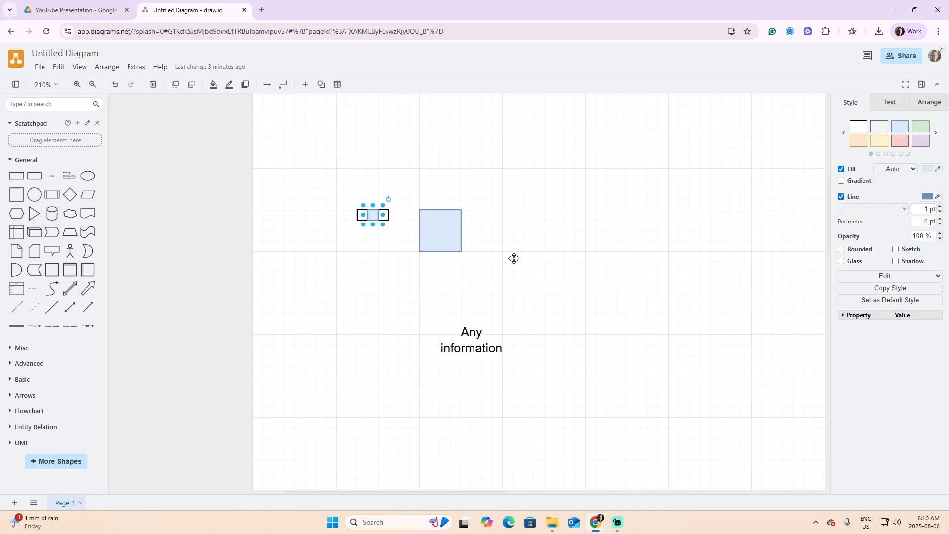
click(471, 333)
key(Delete)
click(430, 218)
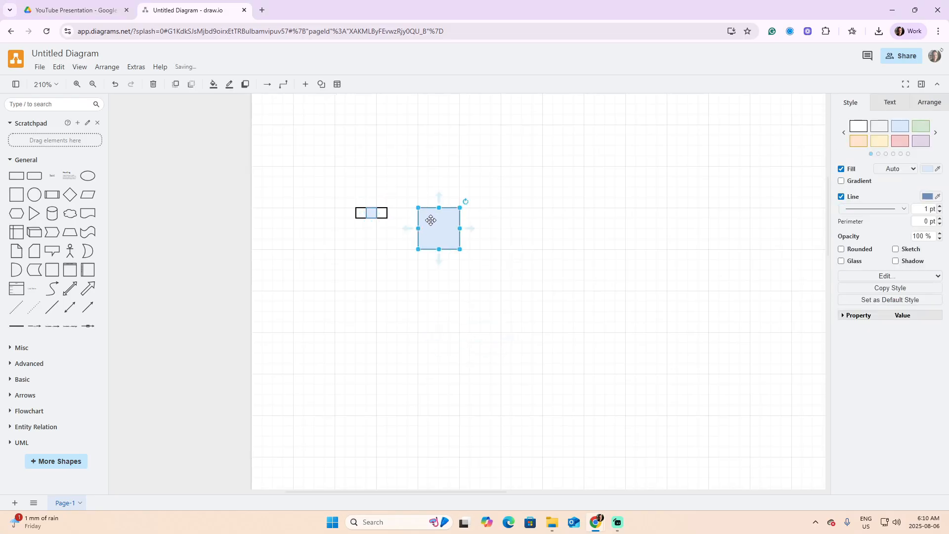
key(Delete)
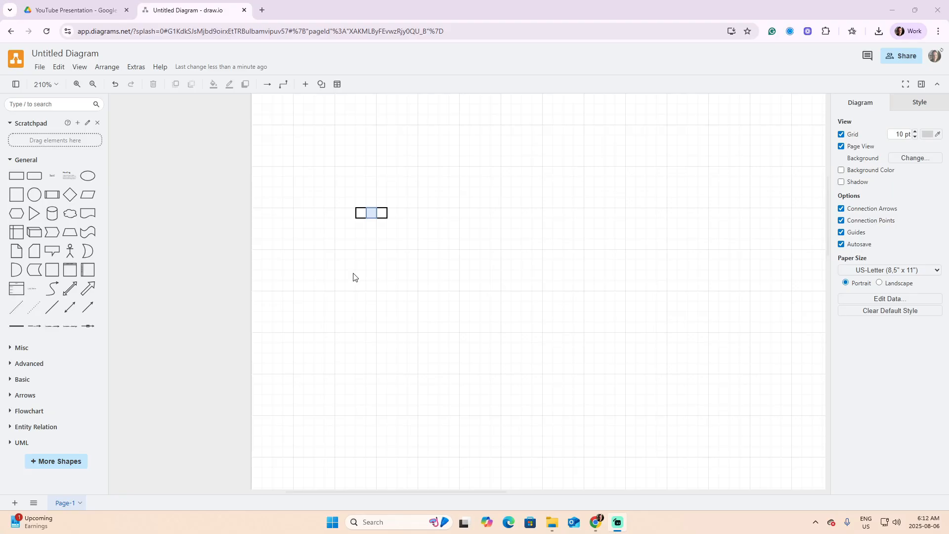
- Add a rectangle below the player-scale figure and shrink it to a square covering one large grid cell
drag(16, 175, 337, 376)
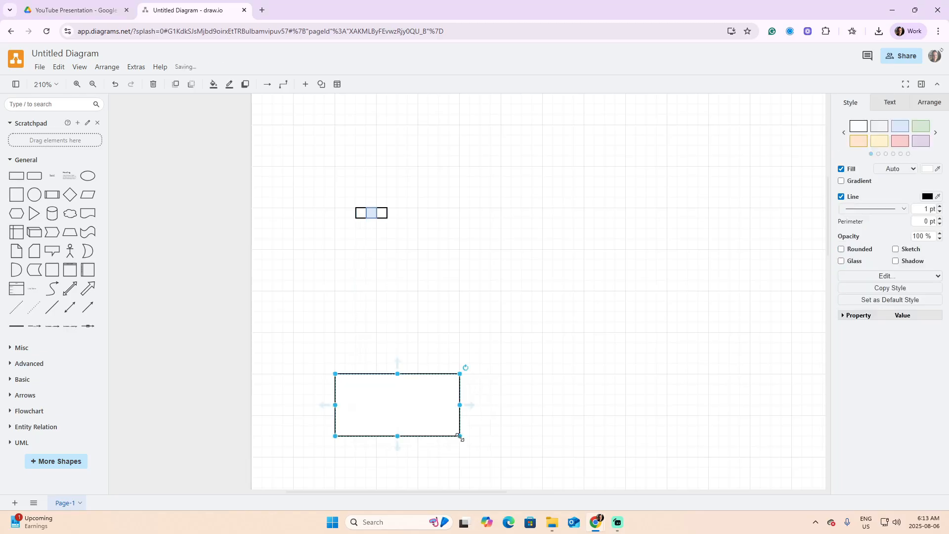
drag(460, 436, 378, 417)
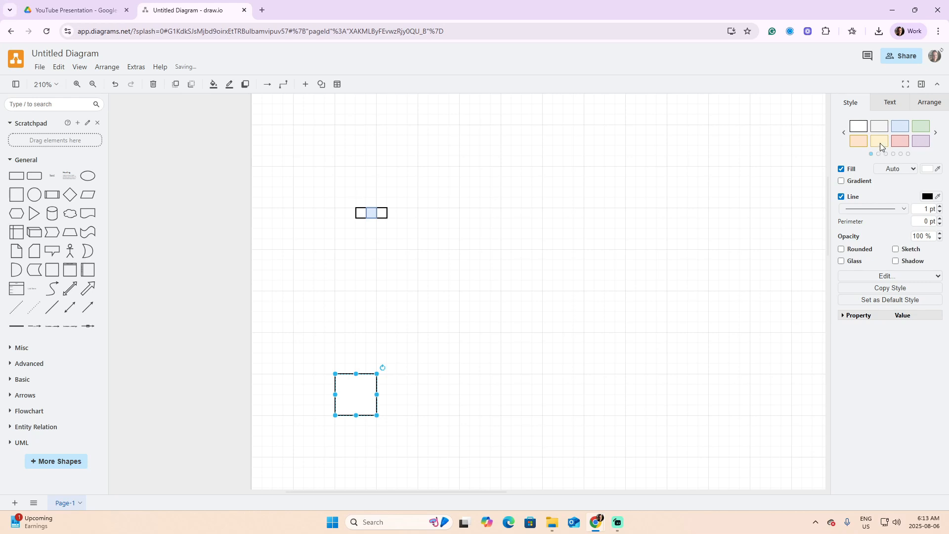
- Set the new square's outline colour to FFFFCC
click(928, 197)
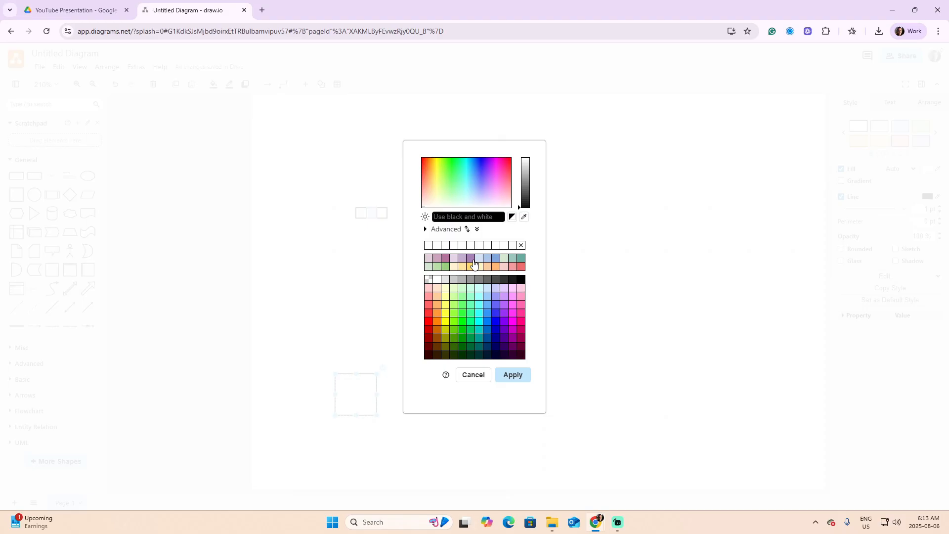
click(447, 288)
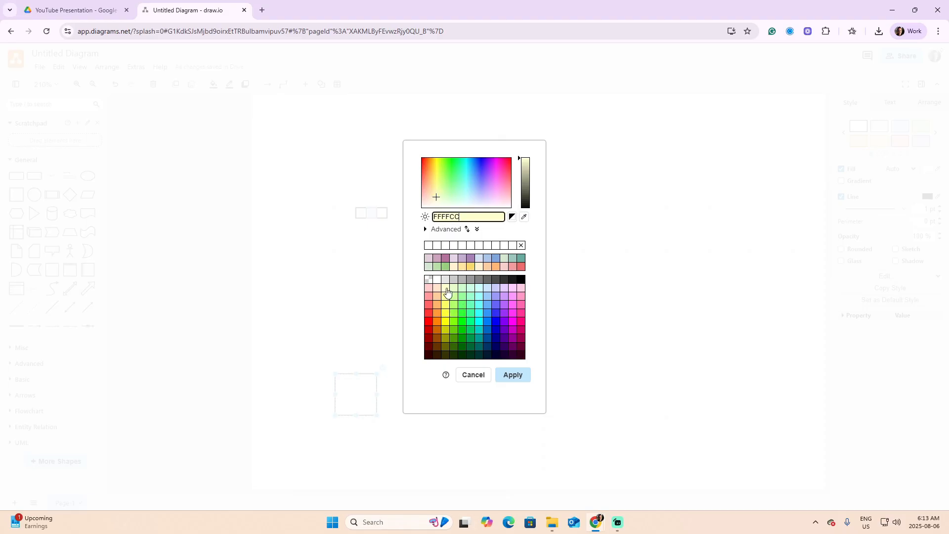
click(514, 376)
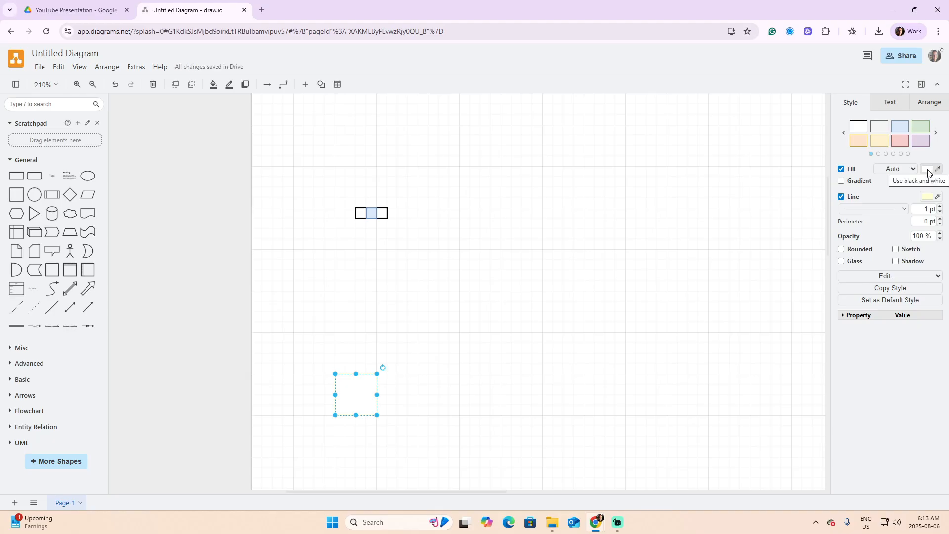
- Fill the new square with pale yellow FFFFCC and make its outline black
click(928, 170)
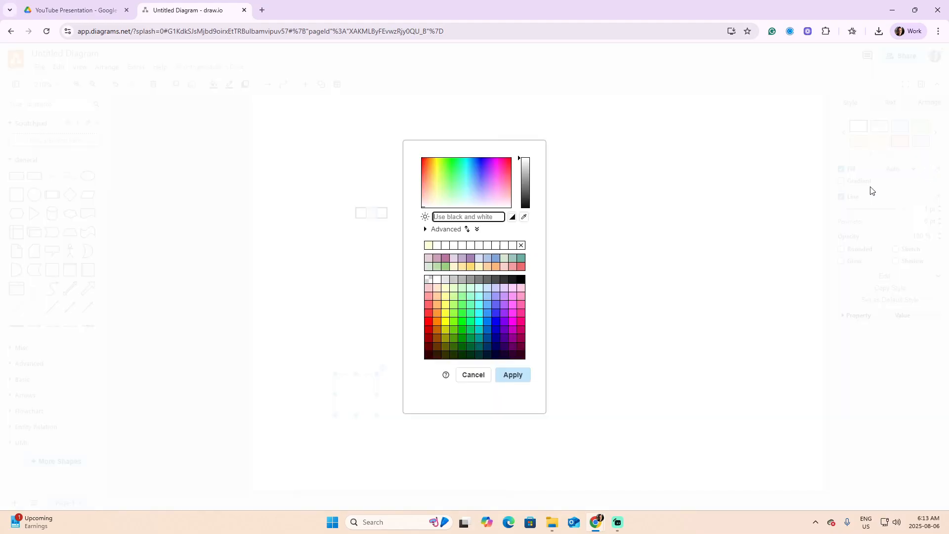
click(447, 292)
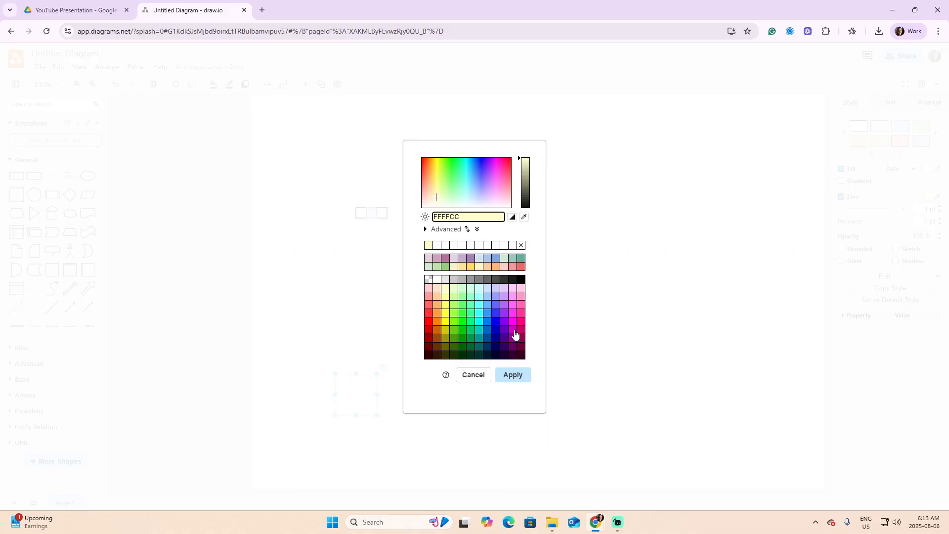
click(512, 375)
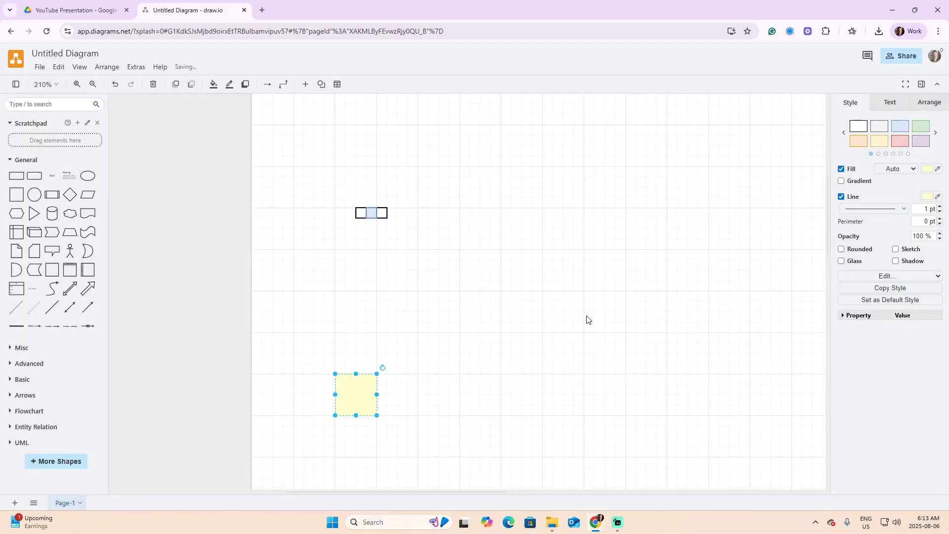
click(928, 197)
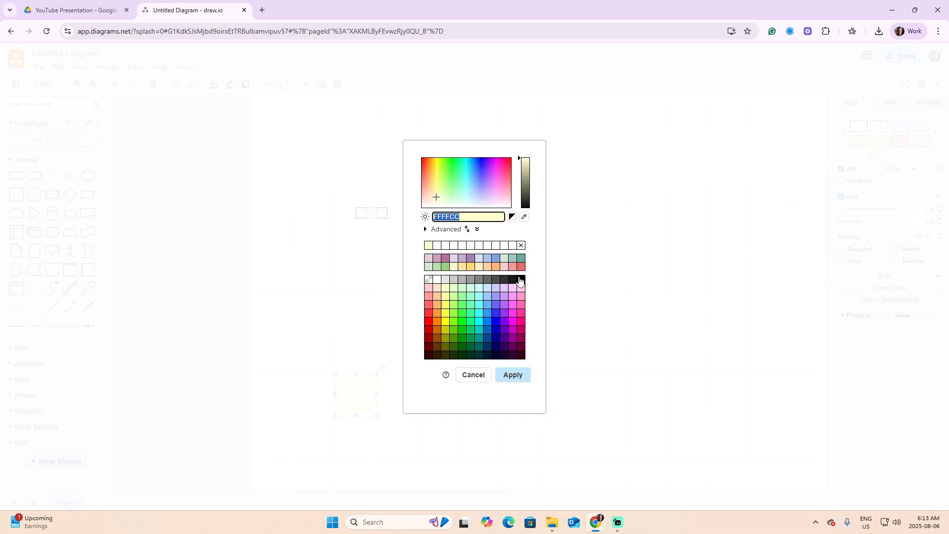
click(521, 279)
click(512, 377)
click(453, 375)
click(357, 399)
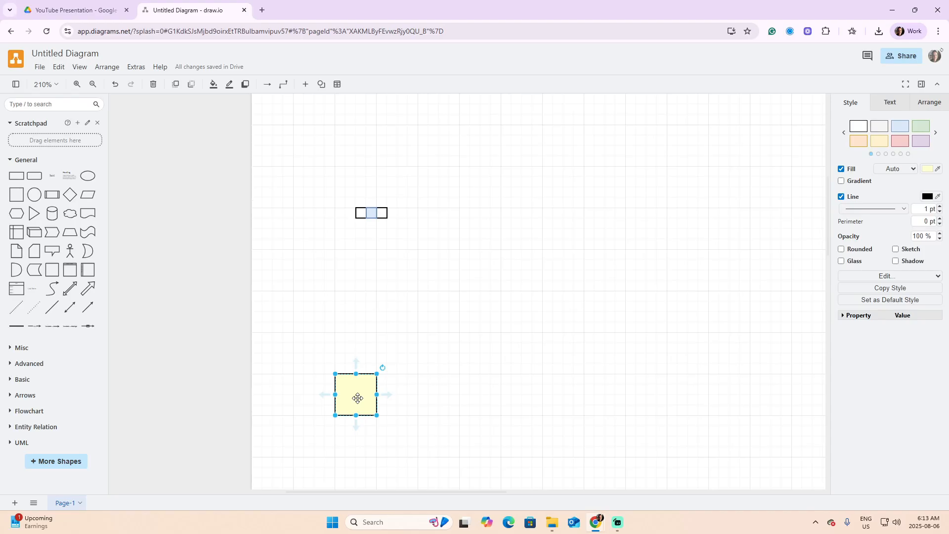
- Add a text label directly beside the yellow square reading "Level 1"
drag(52, 176, 390, 391)
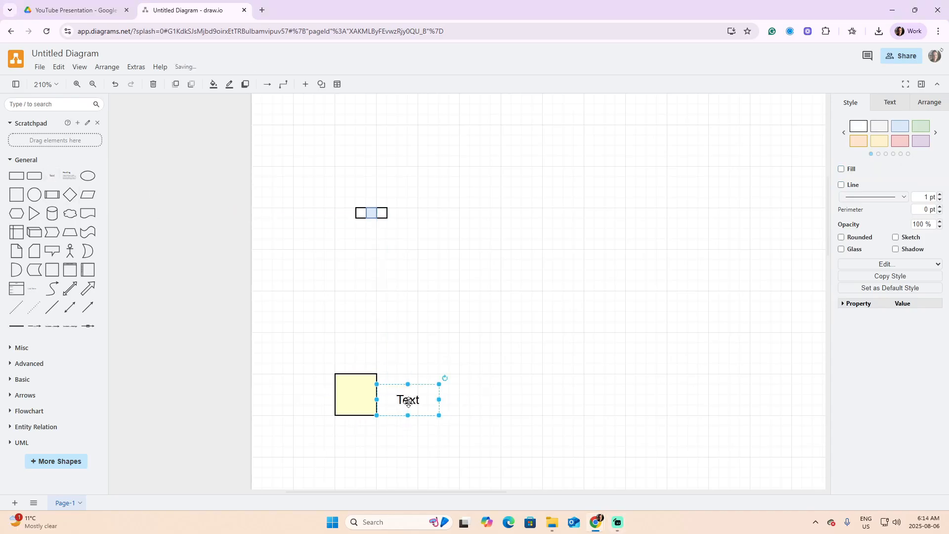
double_click(410, 401)
text(Level 1)
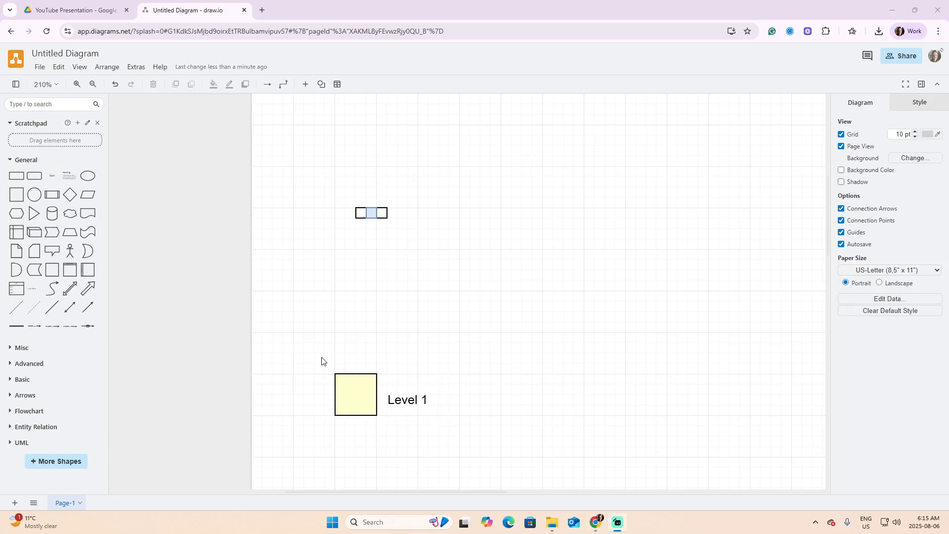
- Place a copy of the yellow square and its label directly above the original and rename the copied label "Level 2"
drag(322, 361, 360, 353)
key(ctrl+c)
key(ctrl+v)
click(430, 357)
double_click(430, 355)
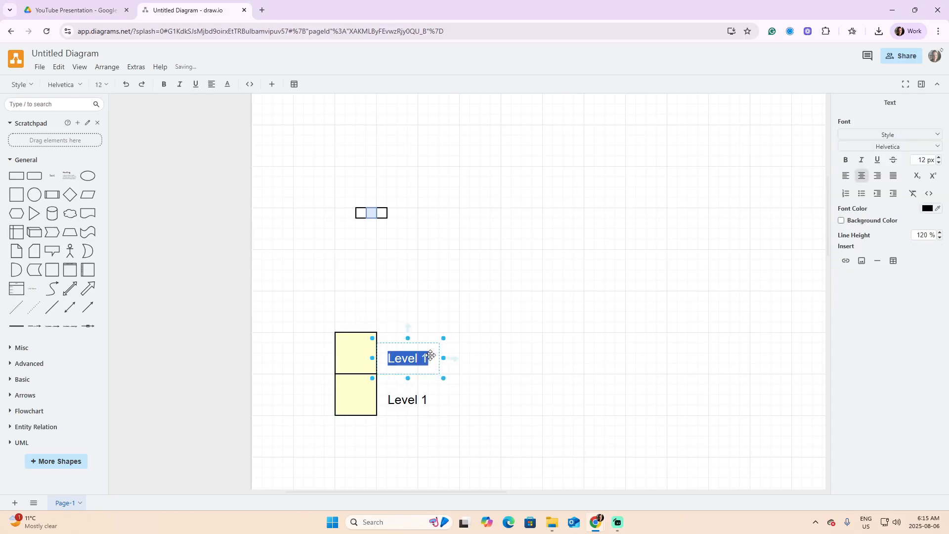
text(Level 2)
- Change the fill colour of the Level 2 square to light green CCFF99
click(356, 354)
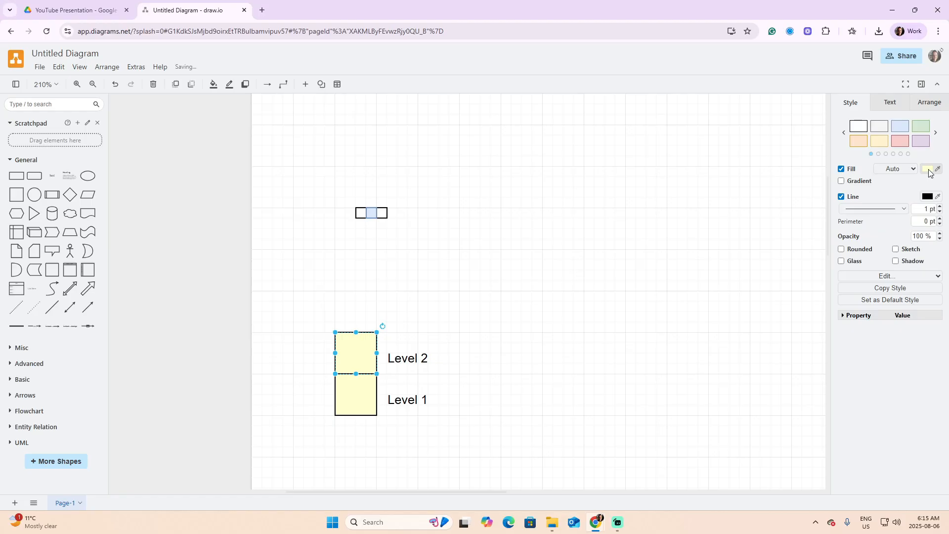
click(929, 170)
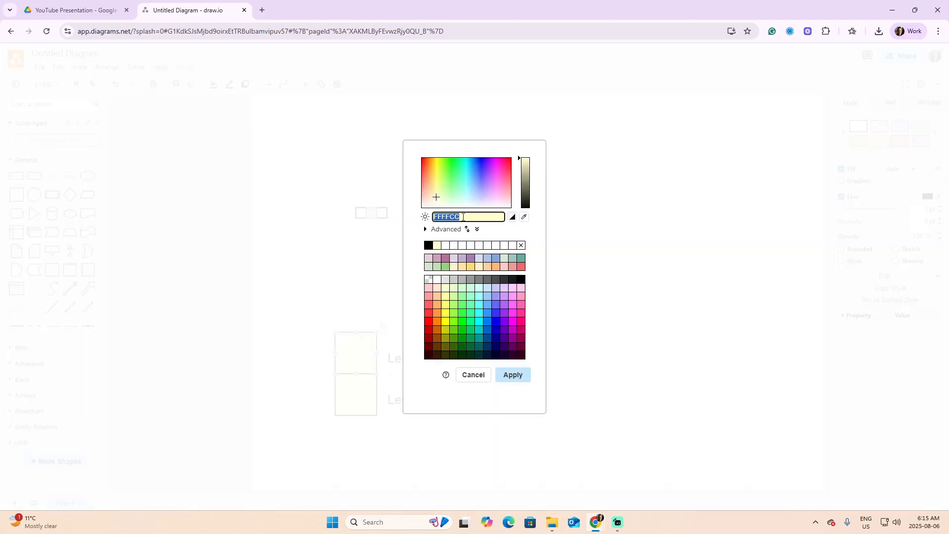
click(453, 297)
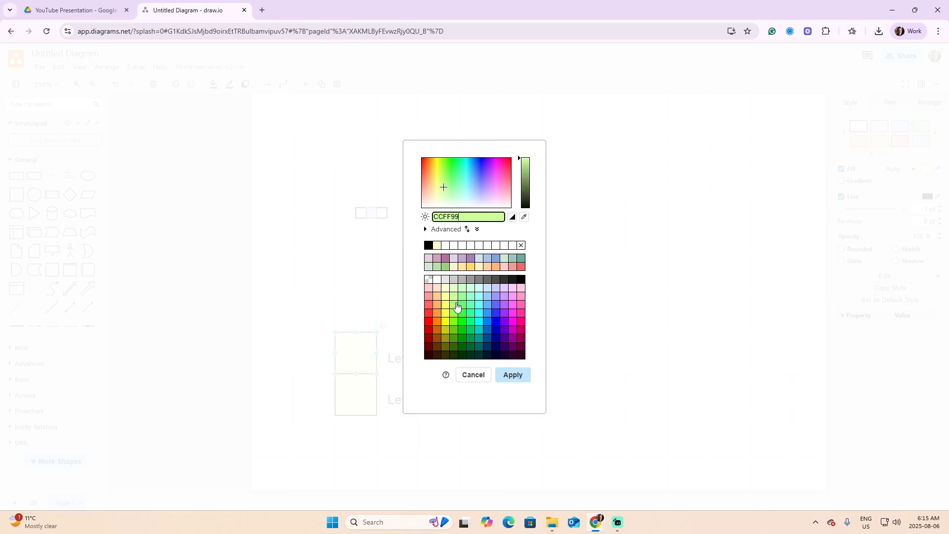
click(512, 377)
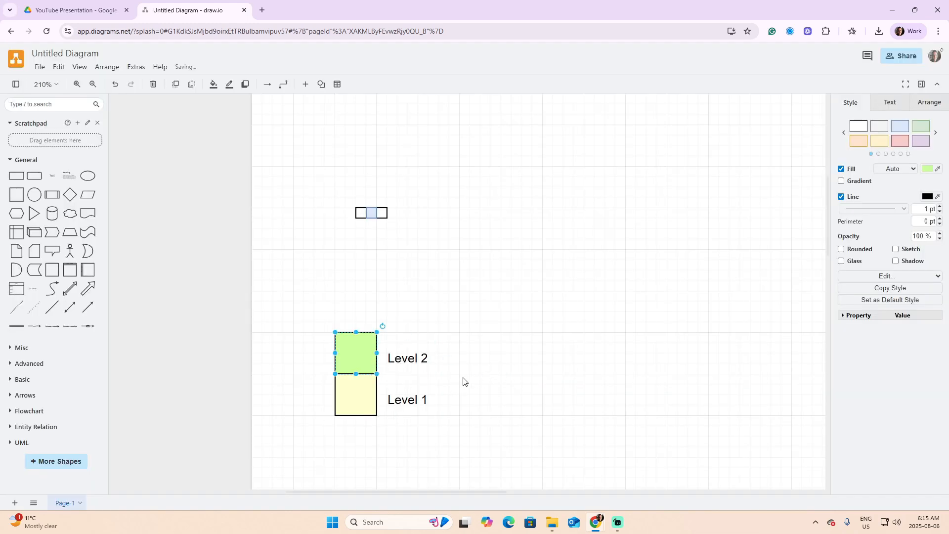
- Paste another copy of the yellow square and label directly above Level 2 and rename its label "Level 3"
drag(301, 317, 439, 367)
key(ctrl+v)
drag(496, 383, 393, 296)
click(424, 317)
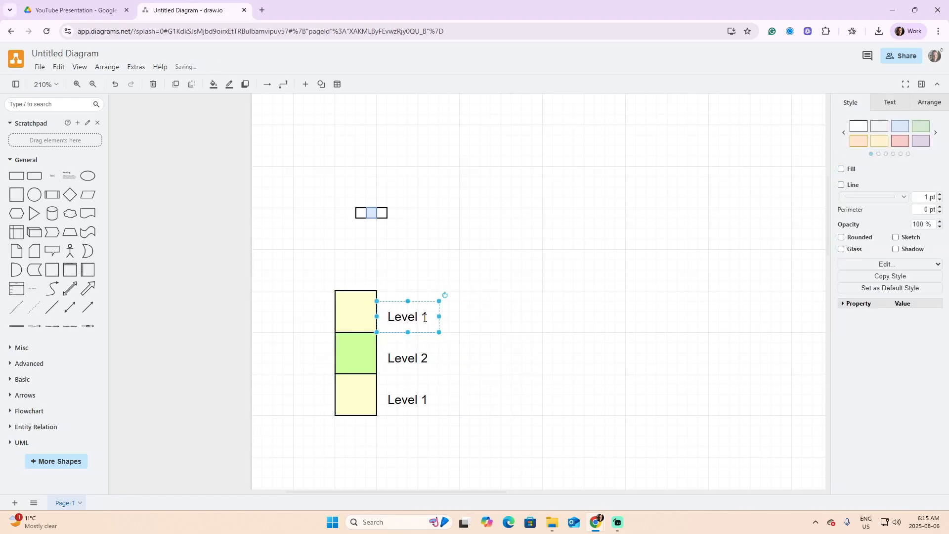
double_click(425, 317)
key(BackSpace)
text(3)
- Change the fill colour of the Level 3 square to green 66FF66
click(356, 310)
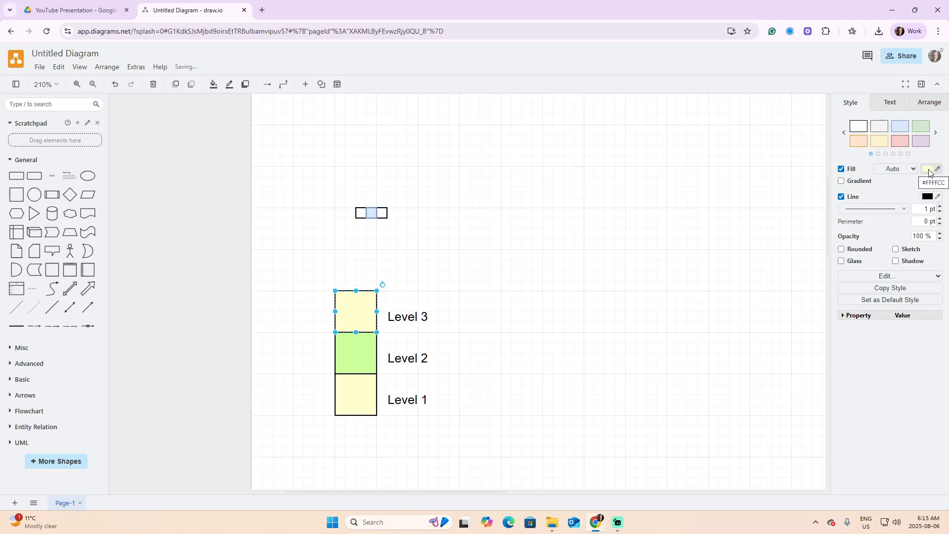
click(928, 170)
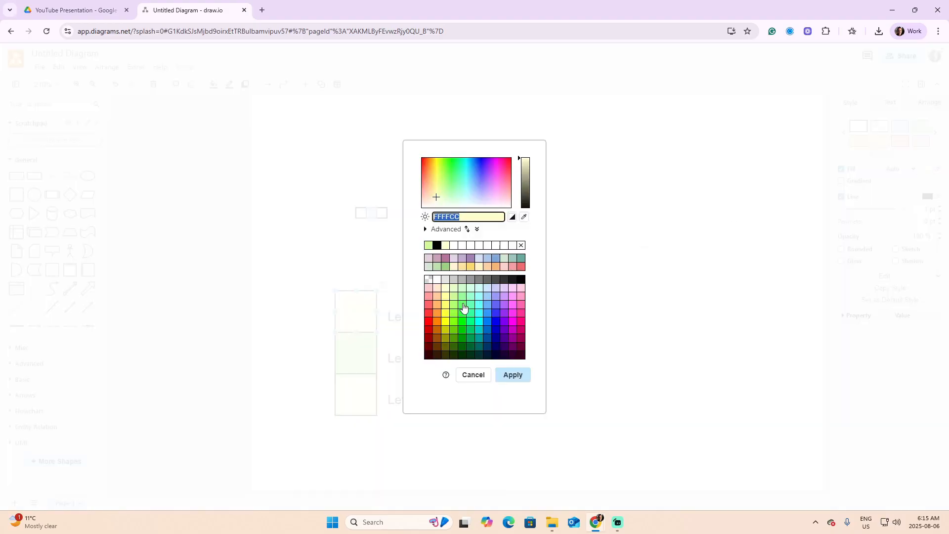
click(464, 309)
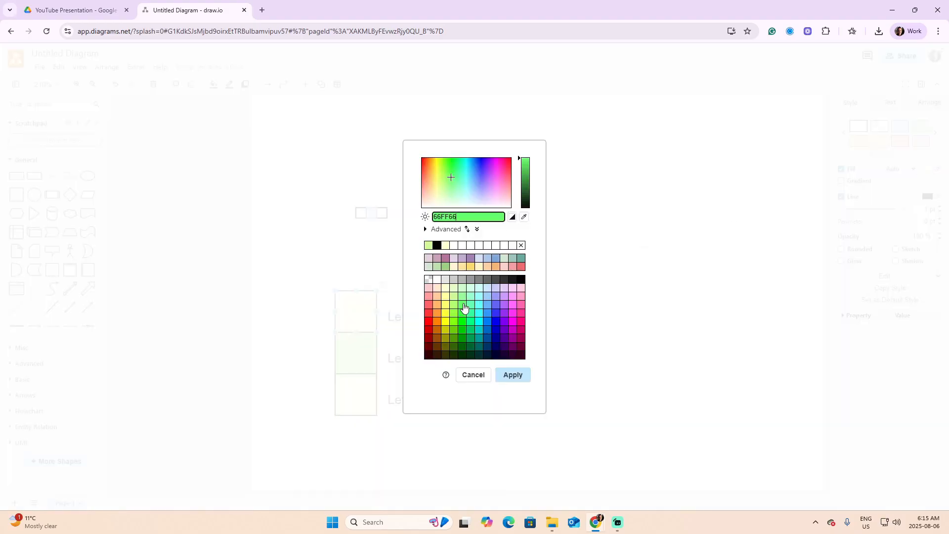
click(511, 376)
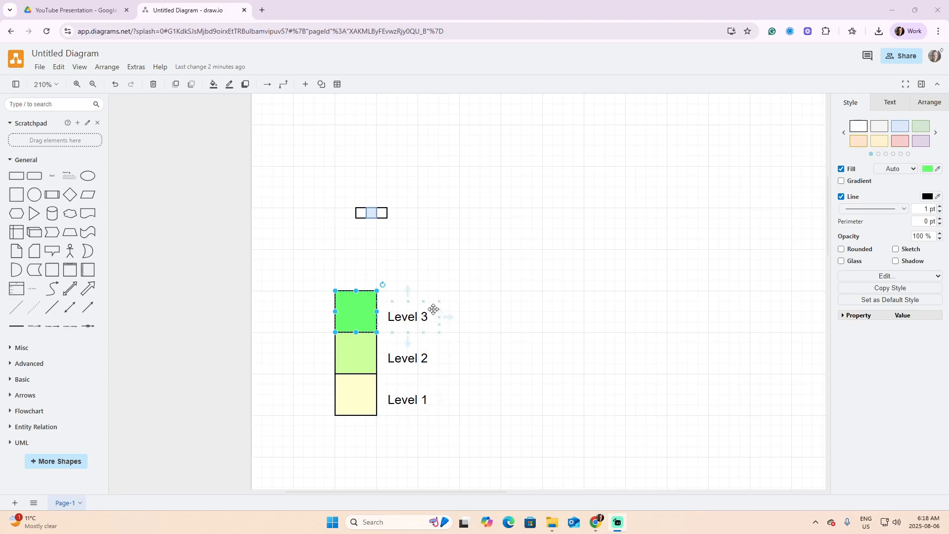
- Duplicate the Level 3 square and label directly above the stack and rename the copied label "Level 4"
click(349, 276)
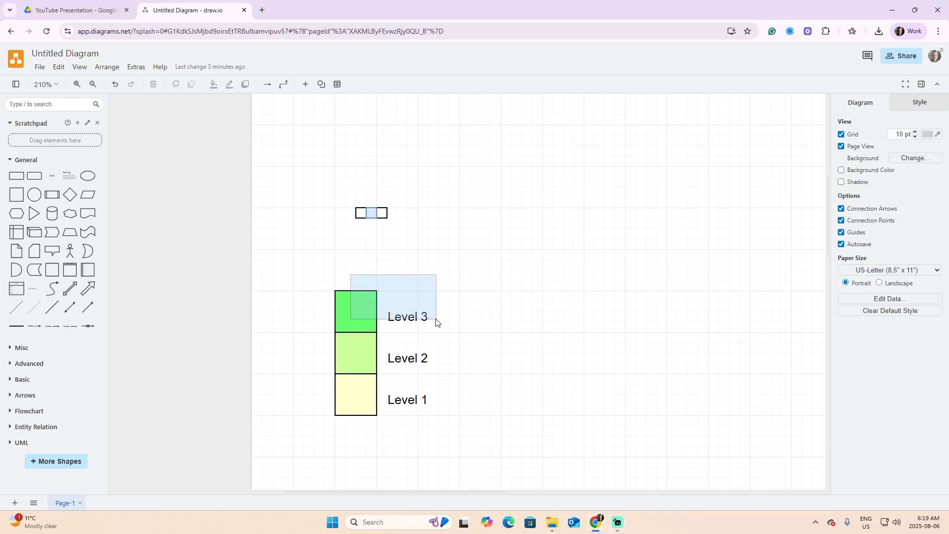
click(358, 314)
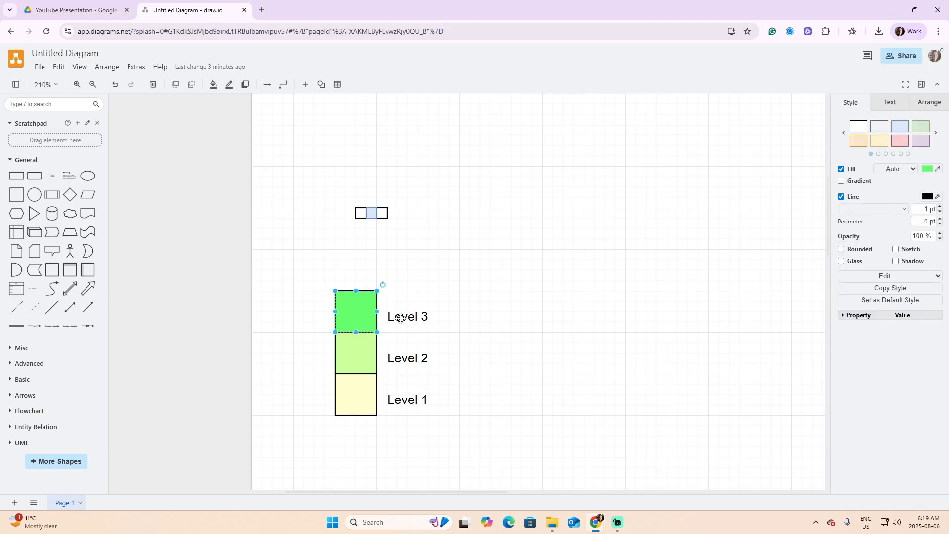
shift+click(400, 319)
drag(401, 319, 397, 278)
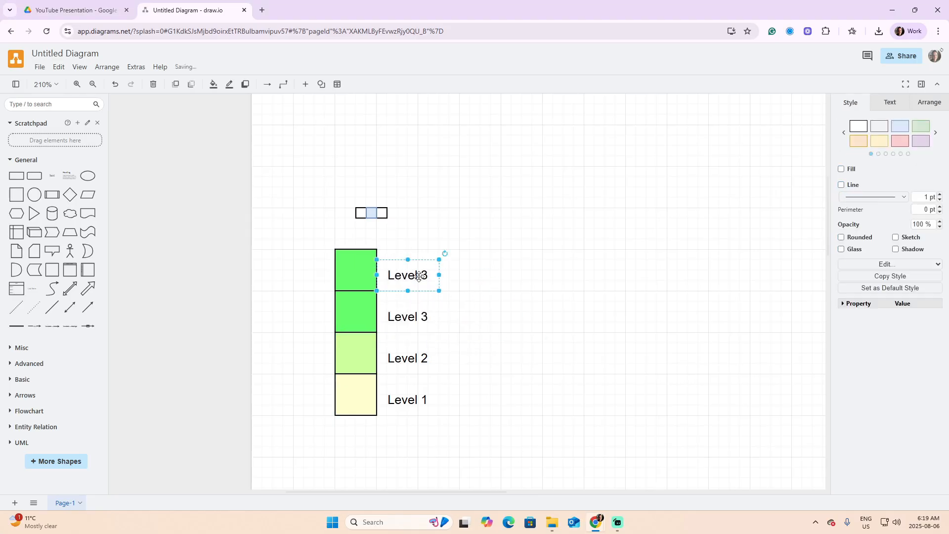
double_click(409, 276)
key(BackSpace)
text(4)
- Change the fill colour of the Level 4 square to 33FF99
click(363, 267)
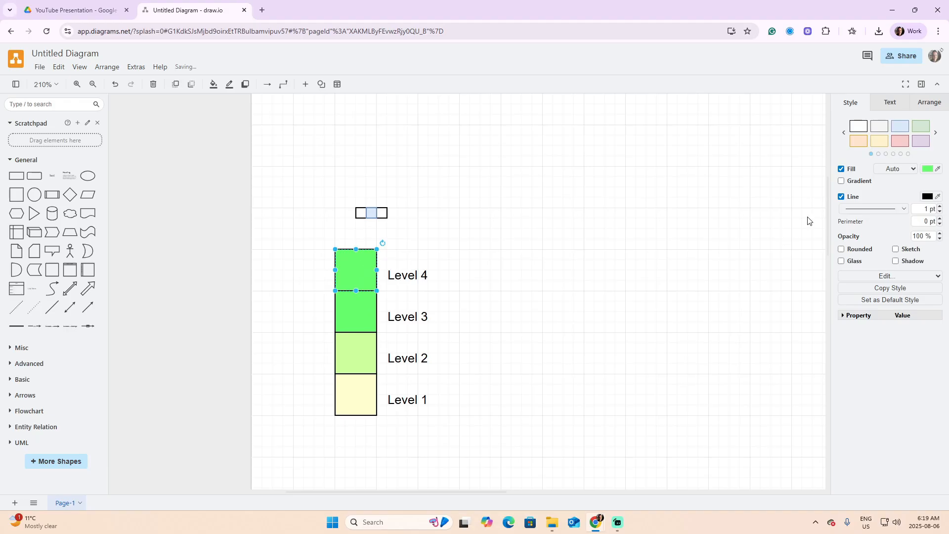
click(927, 170)
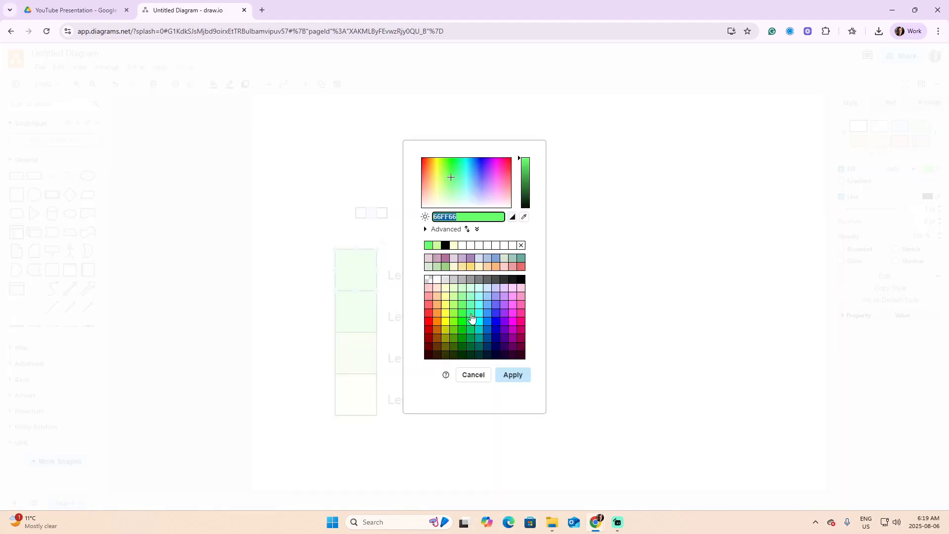
click(470, 317)
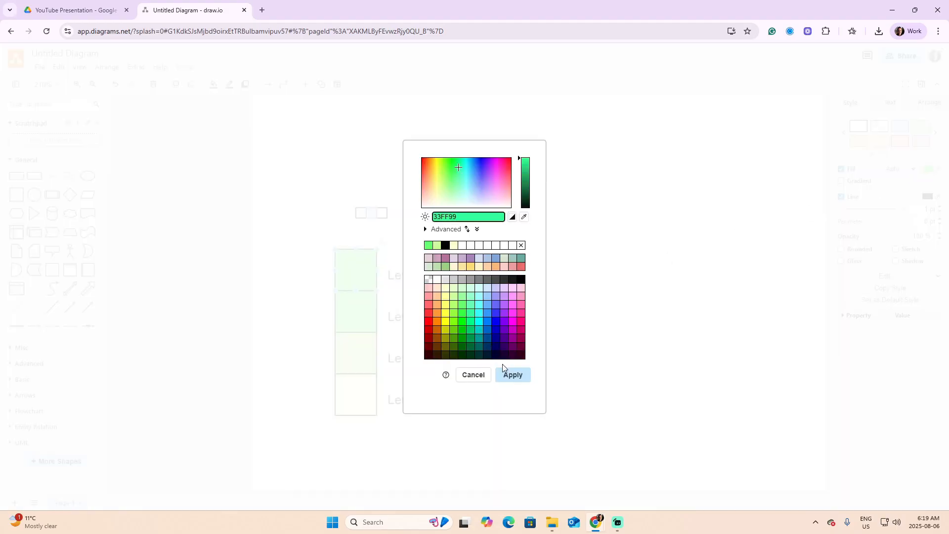
click(509, 374)
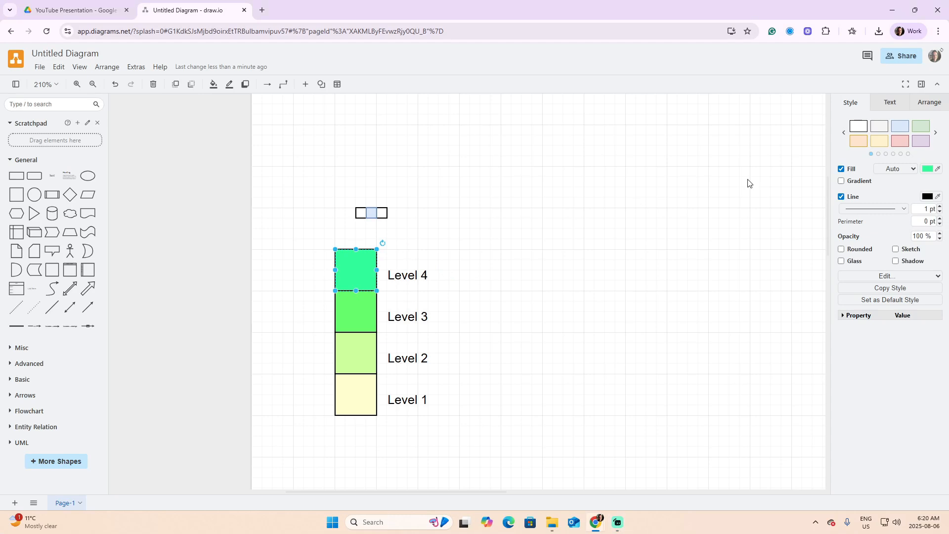
- Set the fill colour of the Level 4 square to the darker green 00CC66
click(928, 169)
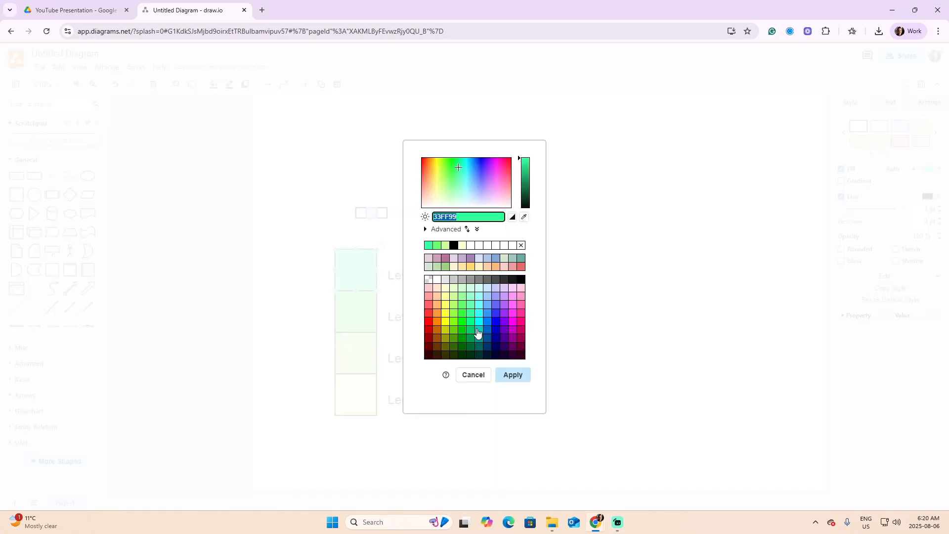
click(473, 333)
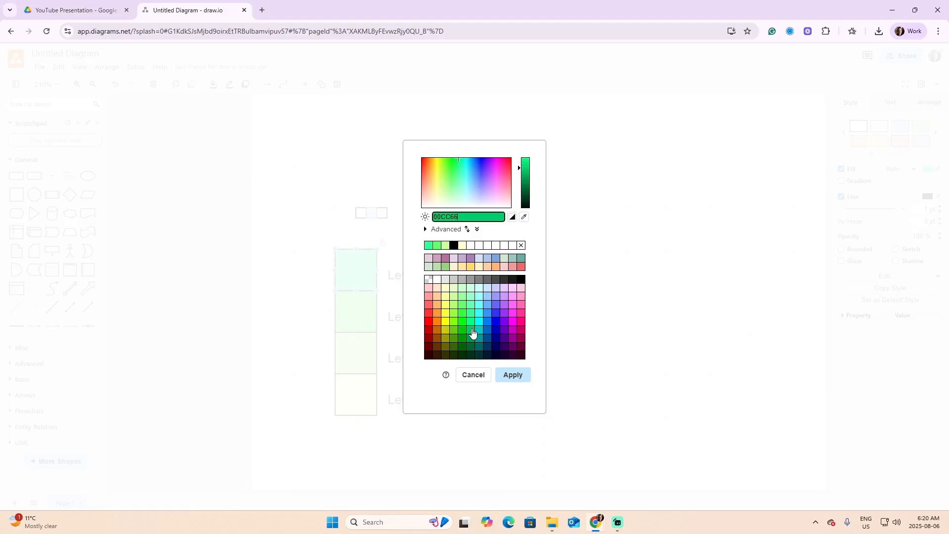
click(524, 377)
click(308, 248)
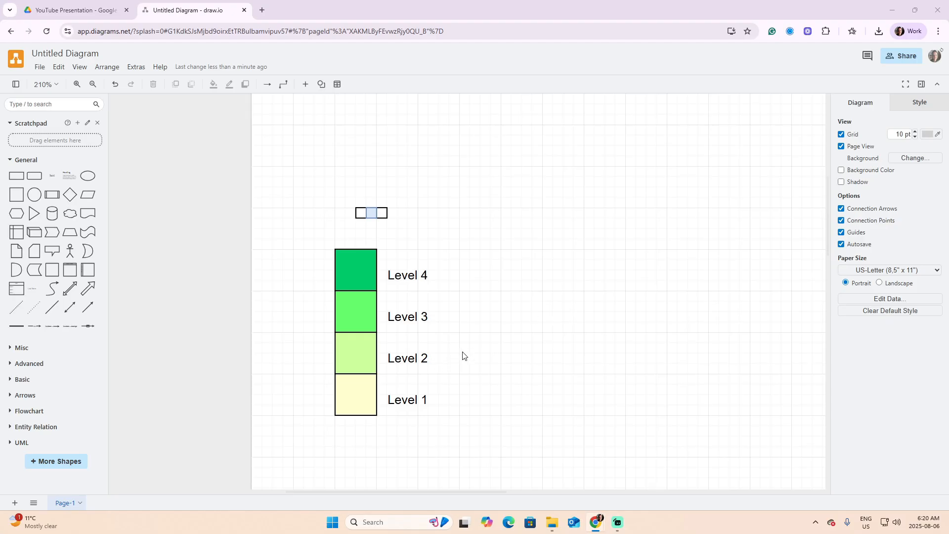
- Duplicate the whole Level 1 to Level 4 legend, squares and labels, to the left of the original stack
drag(465, 435, 299, 242)
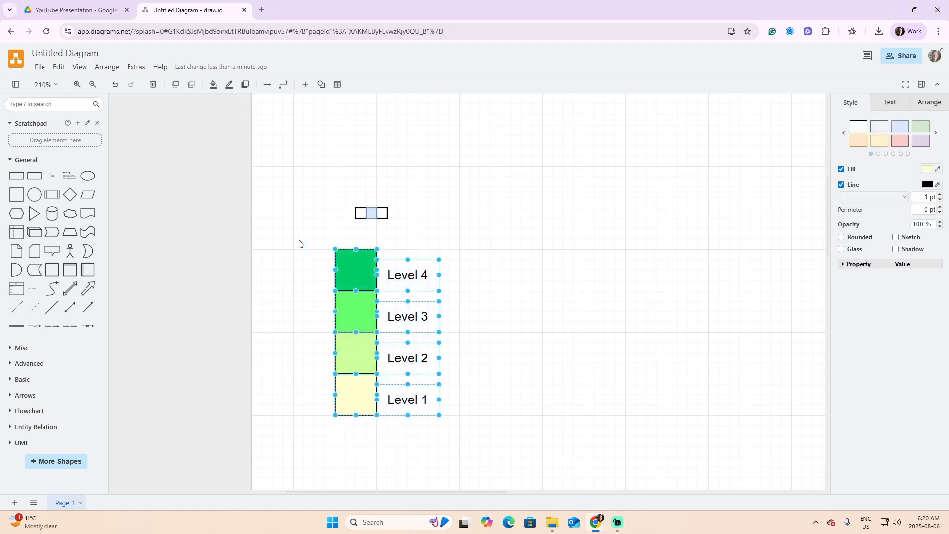
drag(361, 274, 214, 266)
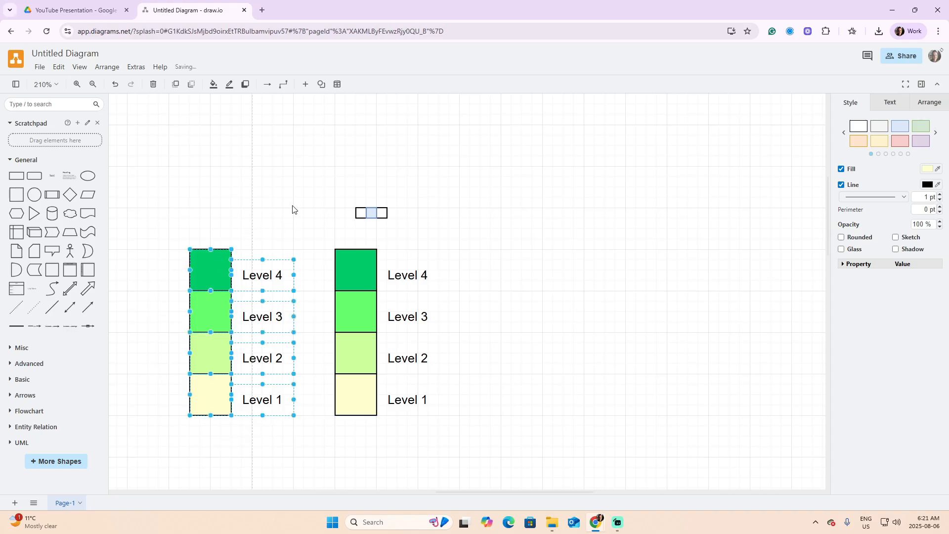
key(ctrl+h)
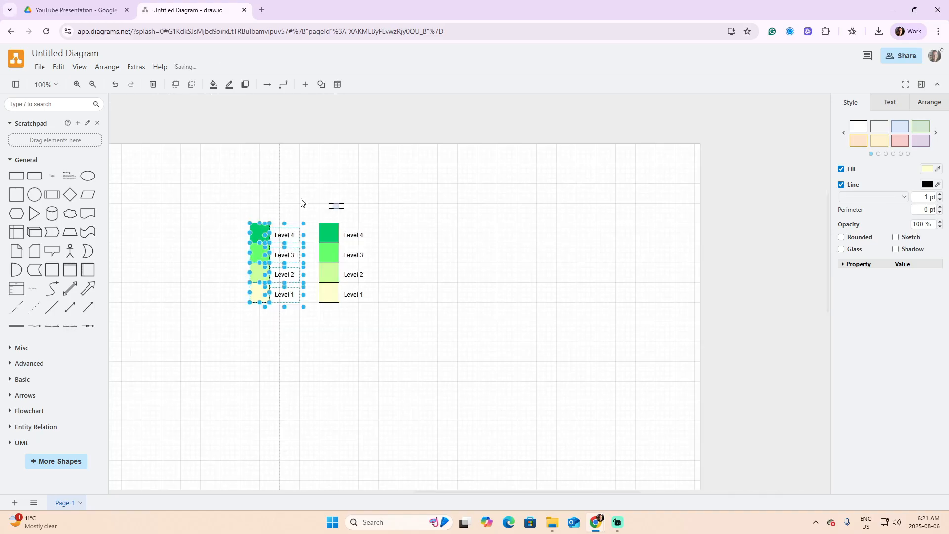
drag(493, 216, 563, 238)
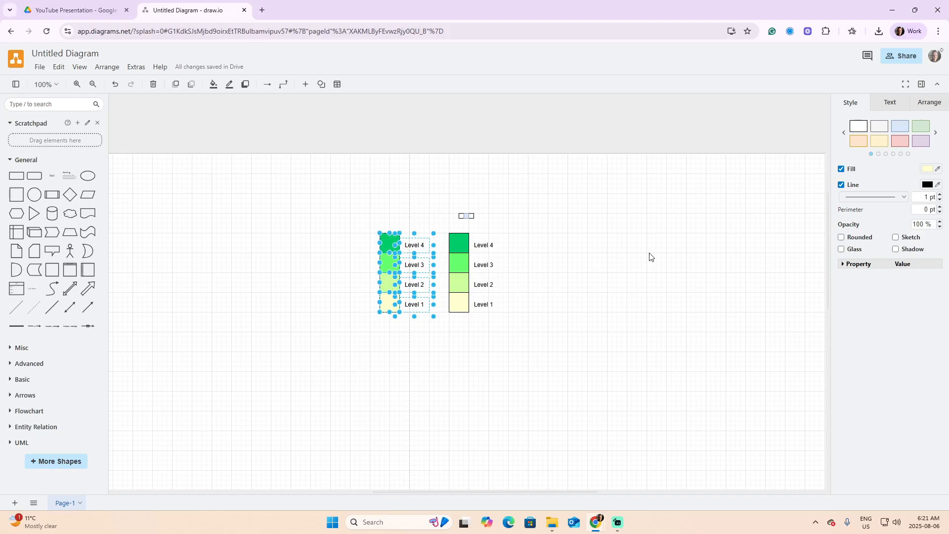
click(559, 277)
- Rename the duplicated legend's "Level 4" label to "Ramp" and its "Level 3" label to "Column"
scroll(498, 266, up, 3)
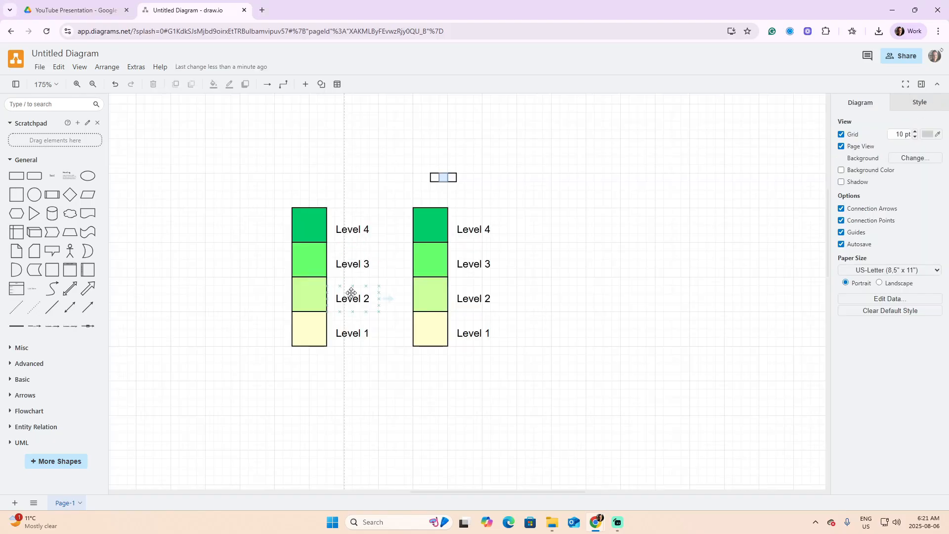
click(353, 229)
double_click(353, 229)
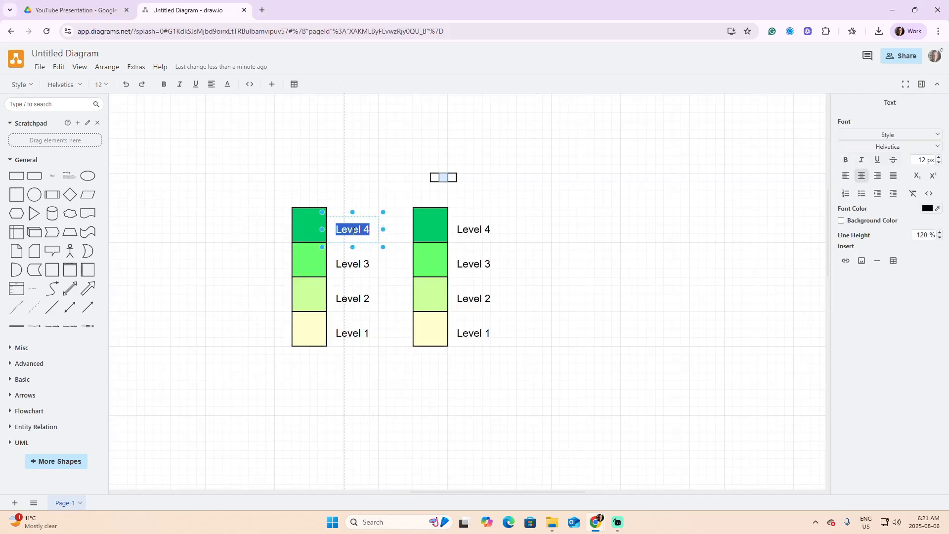
text(Ramp)
click(351, 264)
double_click(351, 264)
text(Co)
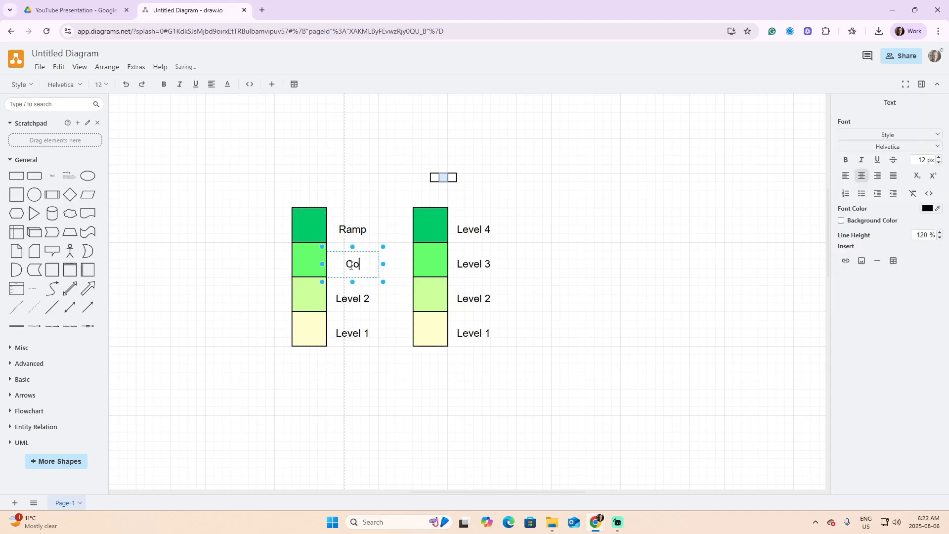
text(lumn)
- Rename the duplicated legend's "Level 2" label to "Wall" and its "Level 1" label to "Half Wall"
double_click(353, 299)
text(Wall)
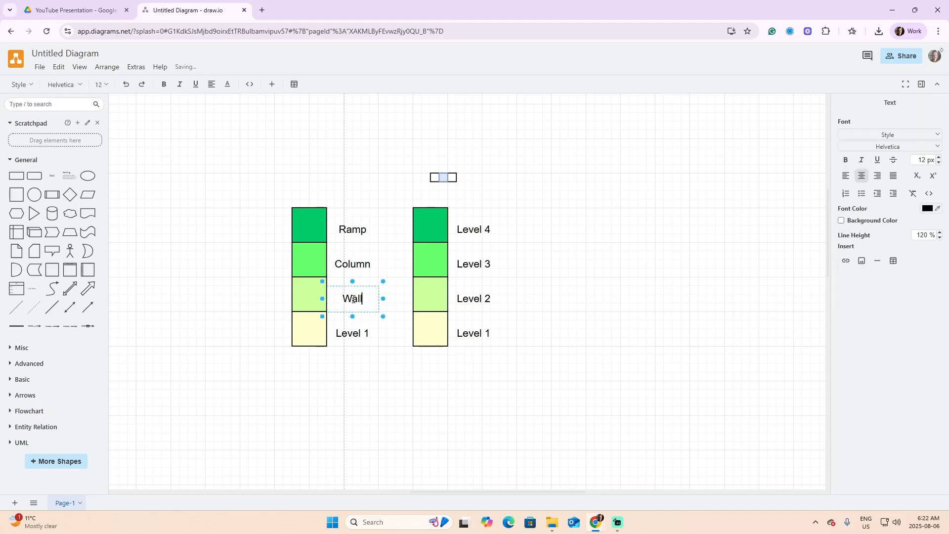
double_click(357, 334)
text(Half Wall)
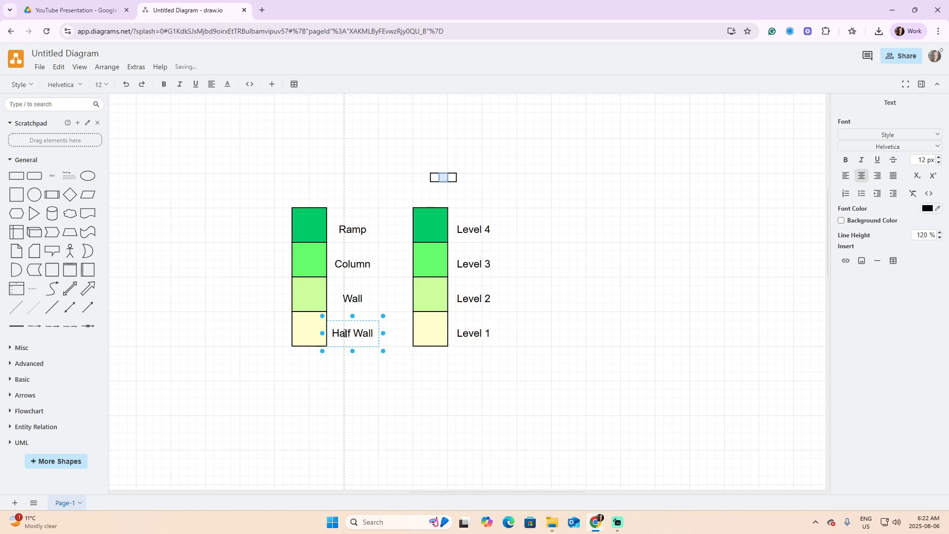
click(332, 369)
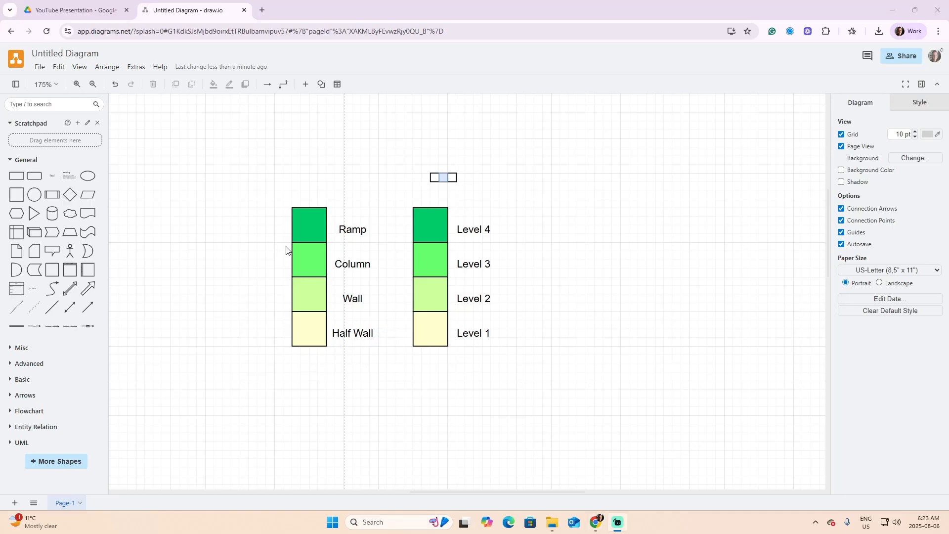
- Change the fill colour of the Ramp square to orange FF8000
click(304, 227)
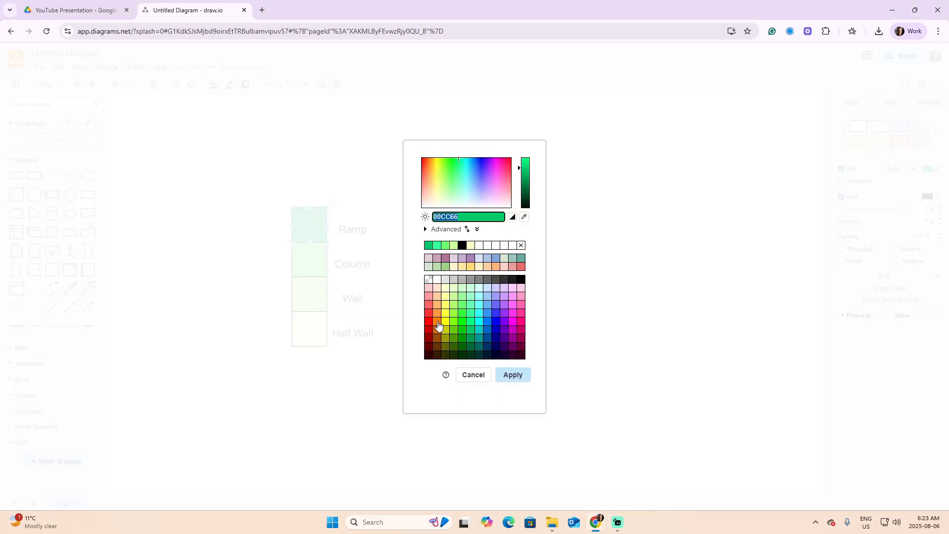
click(438, 324)
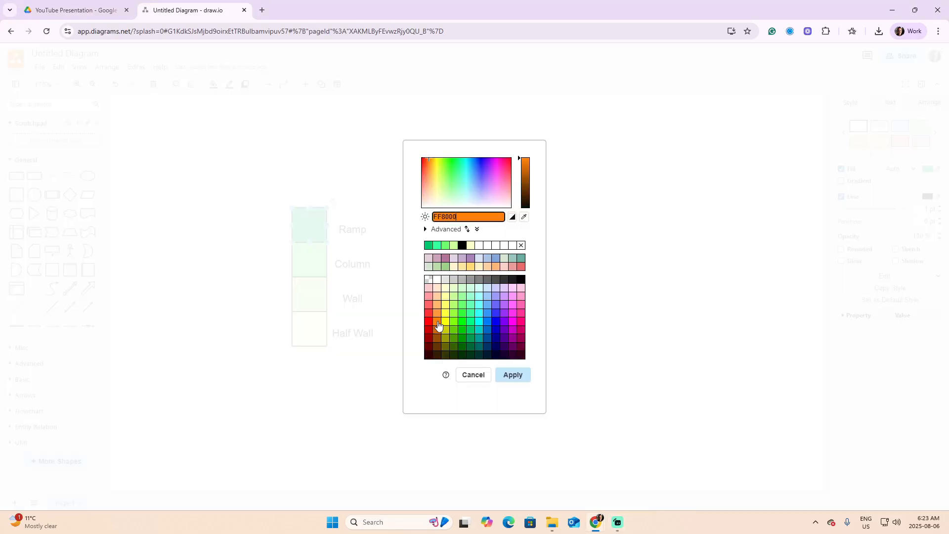
click(512, 377)
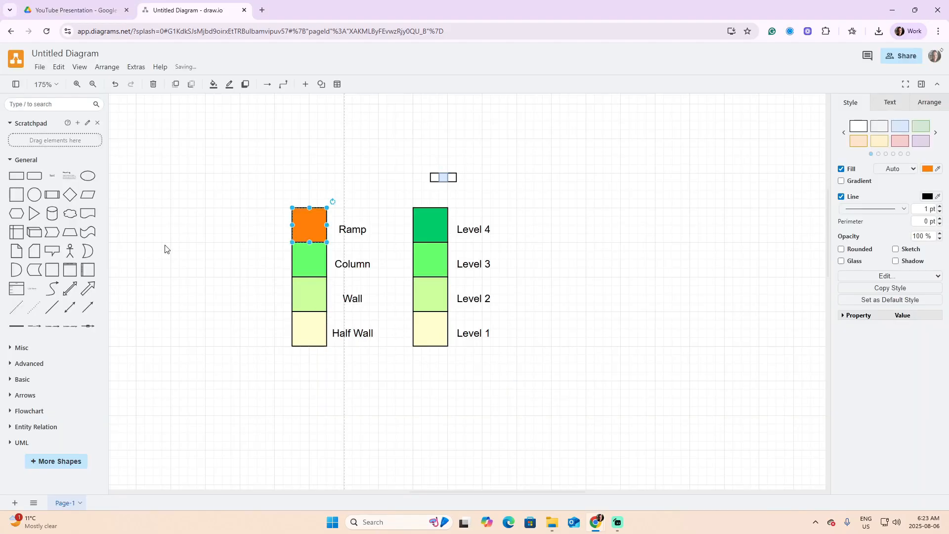
- Change the fill colour of the Column square to dark navy 001933
click(299, 259)
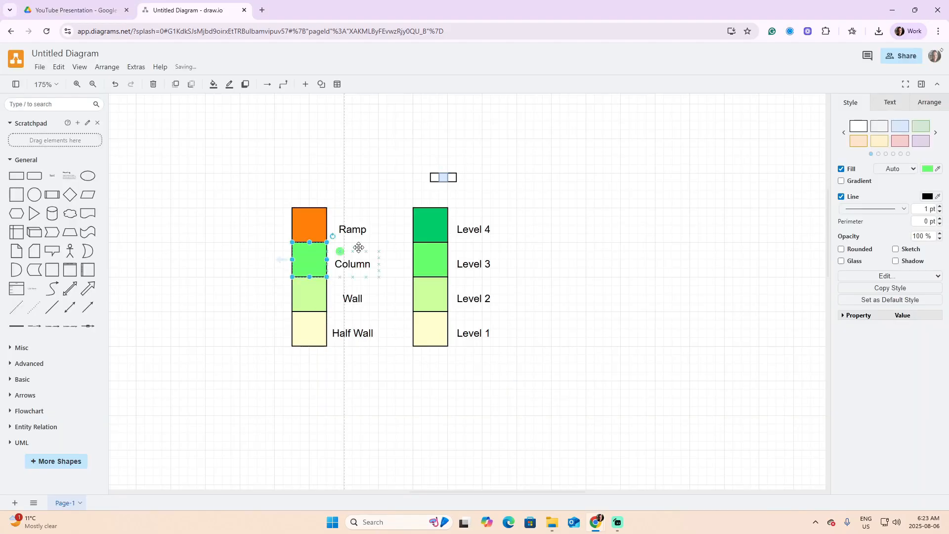
click(928, 169)
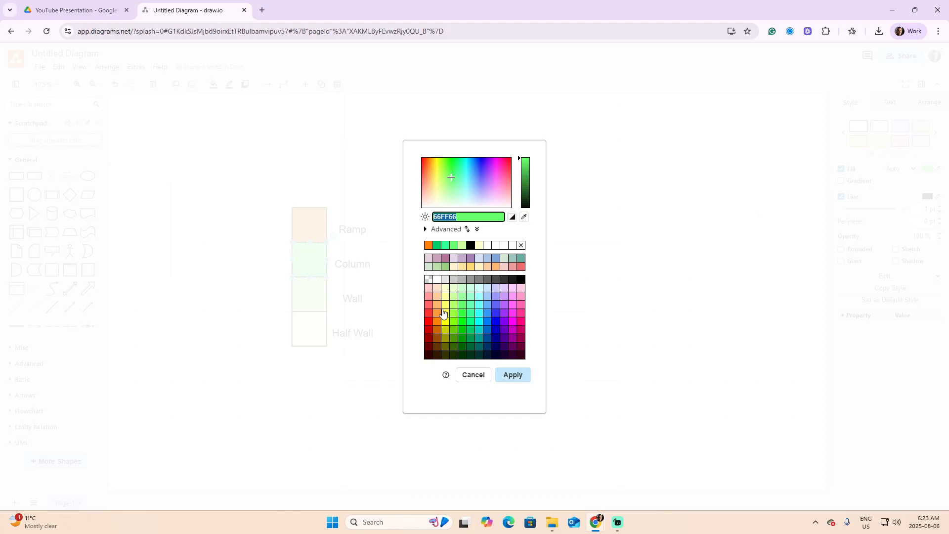
click(489, 356)
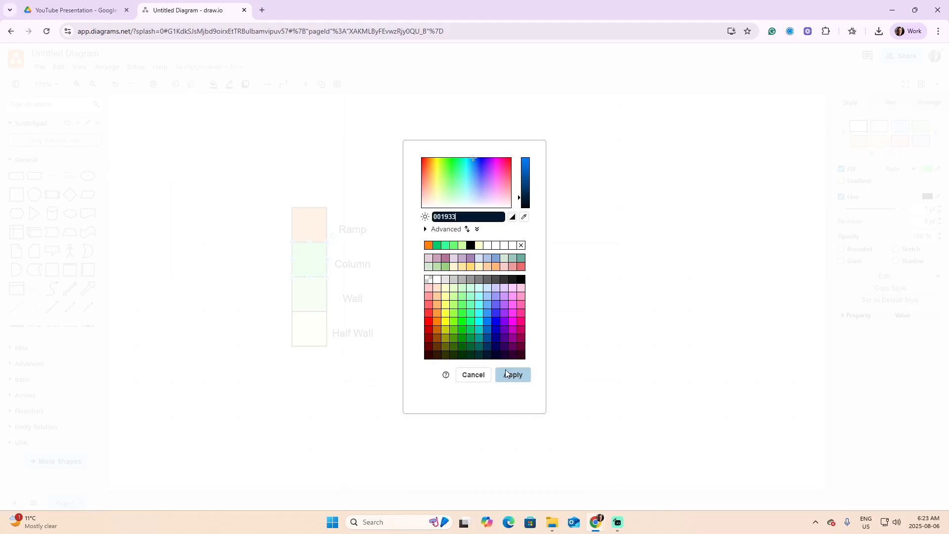
click(513, 375)
- Change the fill colour of the Wall square to a very dark teal
click(315, 300)
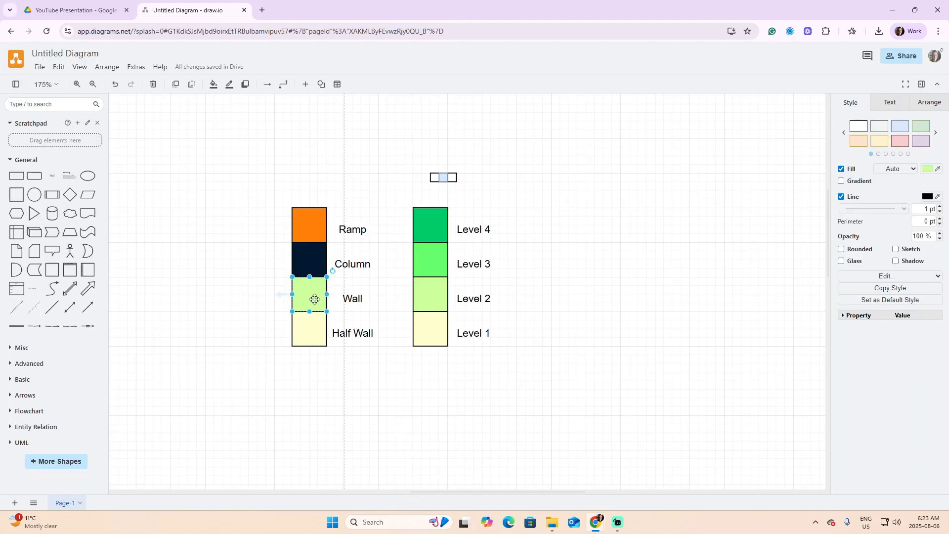
click(928, 169)
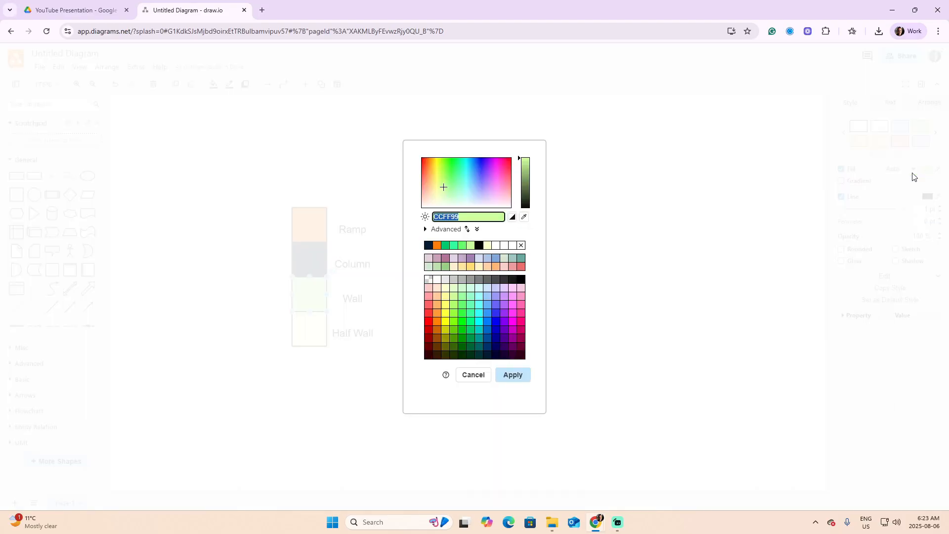
click(478, 355)
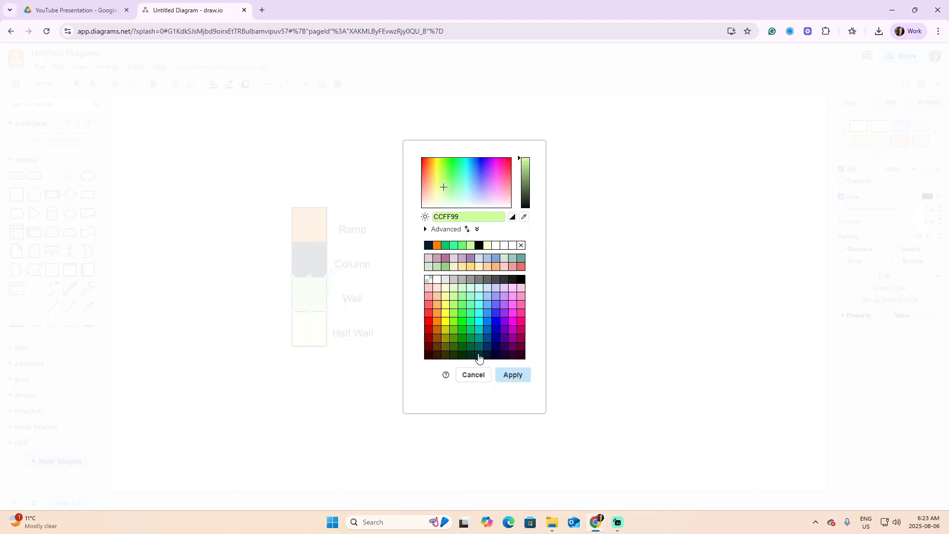
click(513, 375)
- Change the outline colour of the Half Wall square to dark green 006633
click(304, 330)
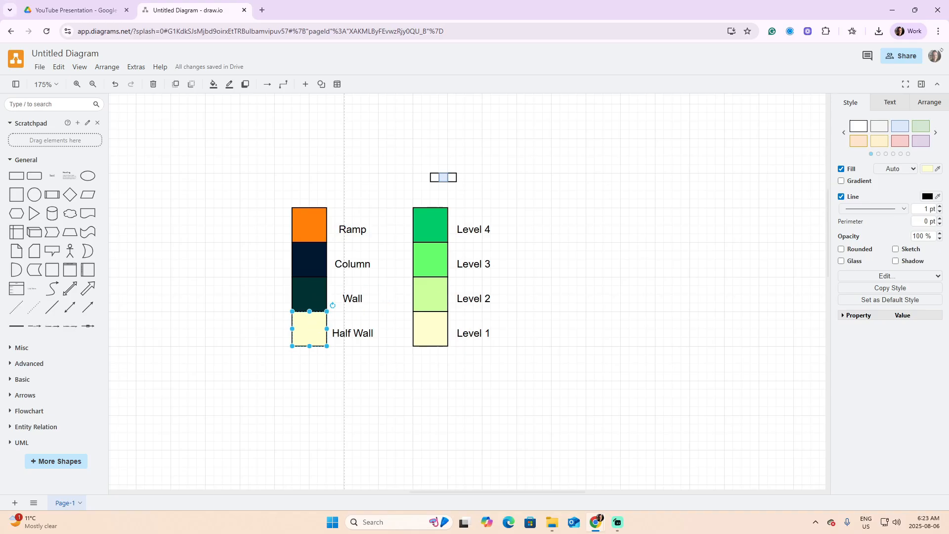
click(928, 196)
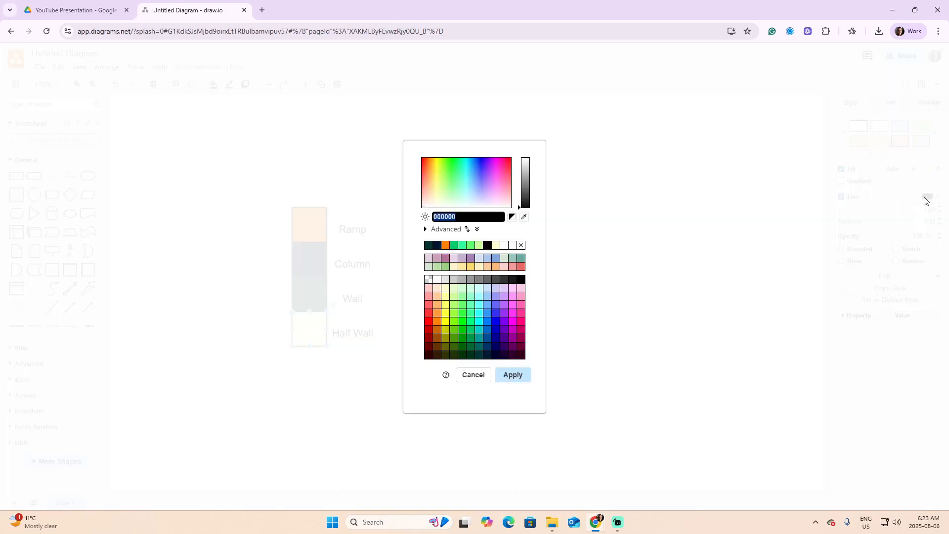
click(471, 351)
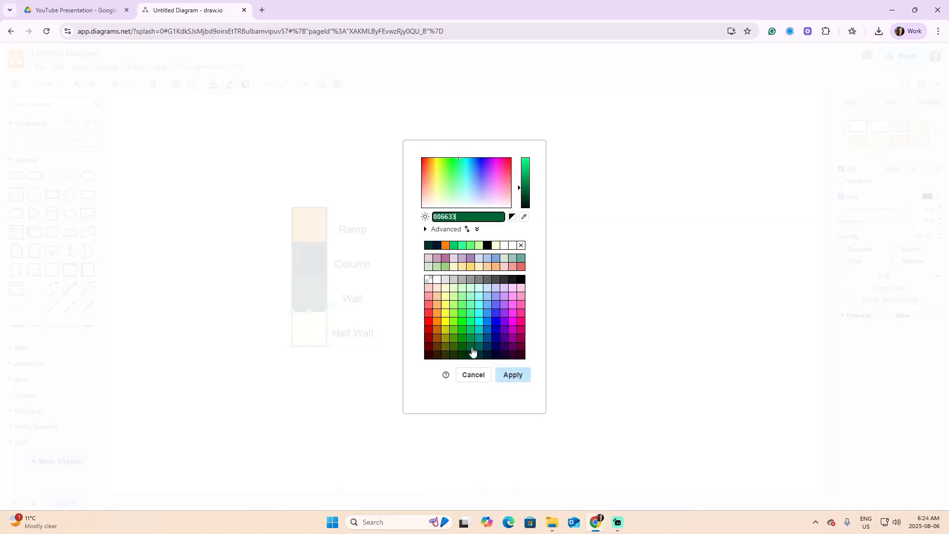
click(513, 374)
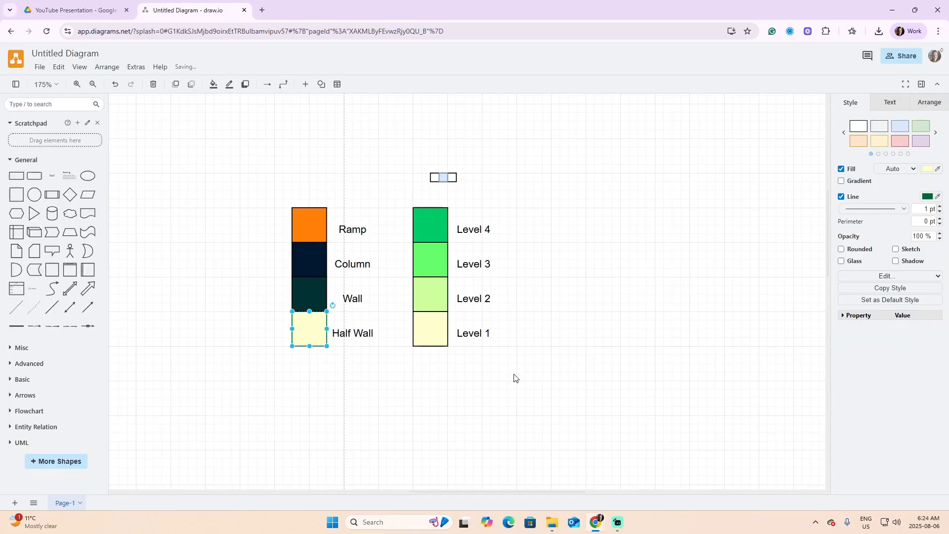
- Change the fill colour of the Half Wall square to dark green 006633
click(928, 170)
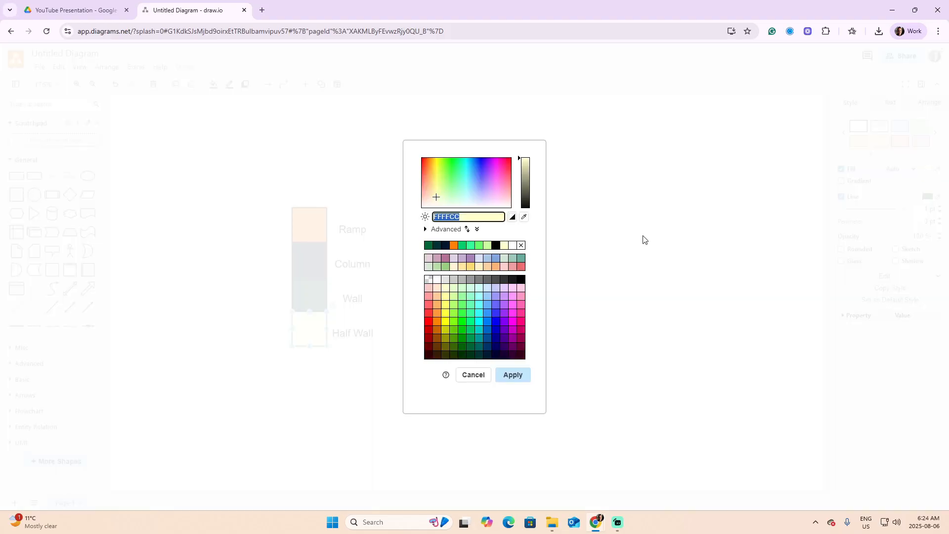
click(471, 347)
click(511, 375)
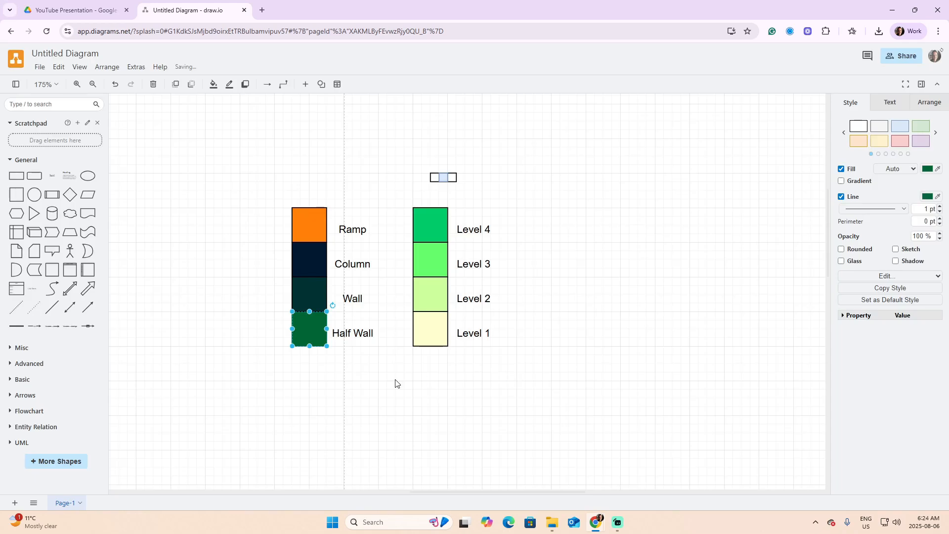
click(353, 388)
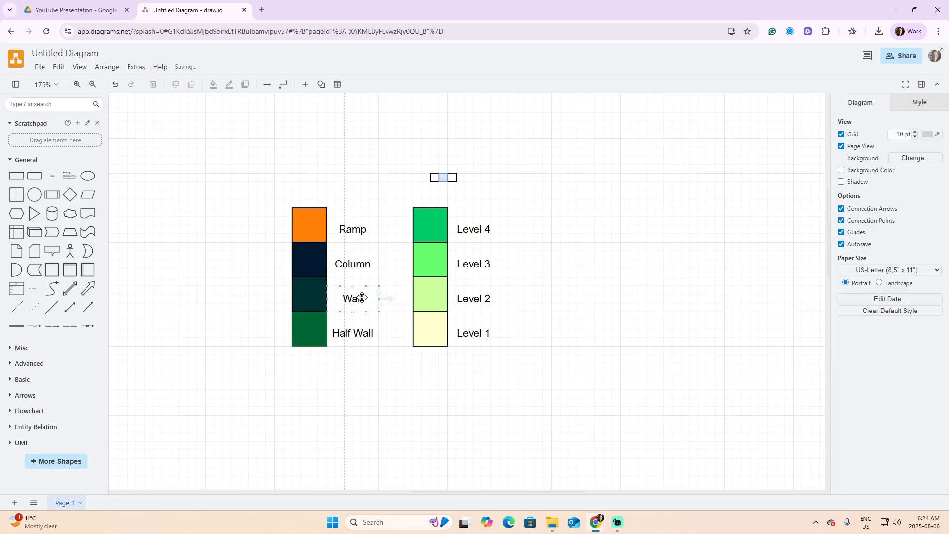
- Set the outline colour of the Half Wall square back to black
click(304, 333)
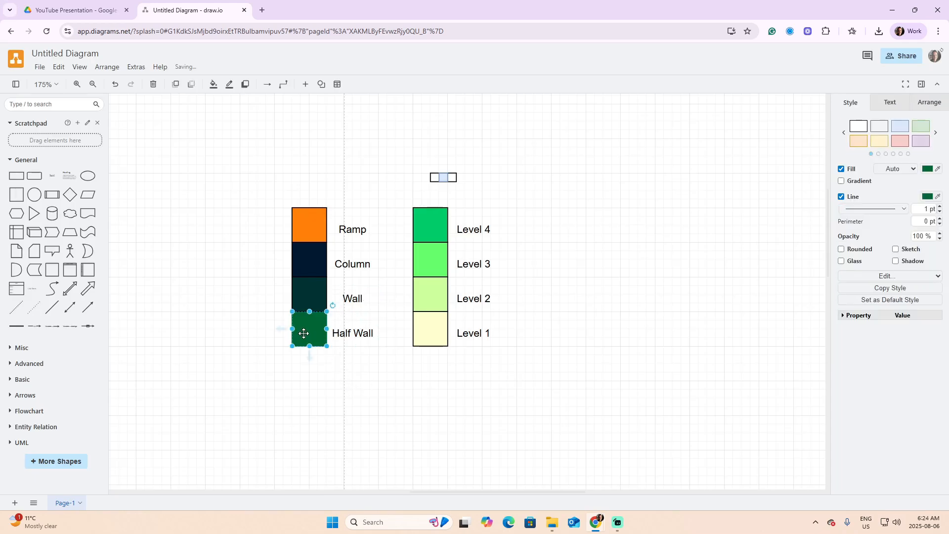
click(927, 196)
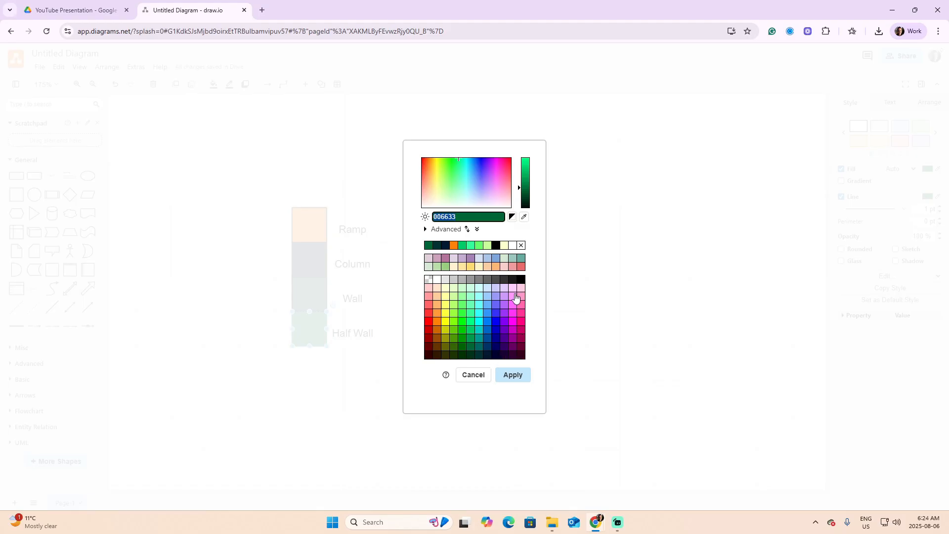
double_click(521, 279)
click(429, 367)
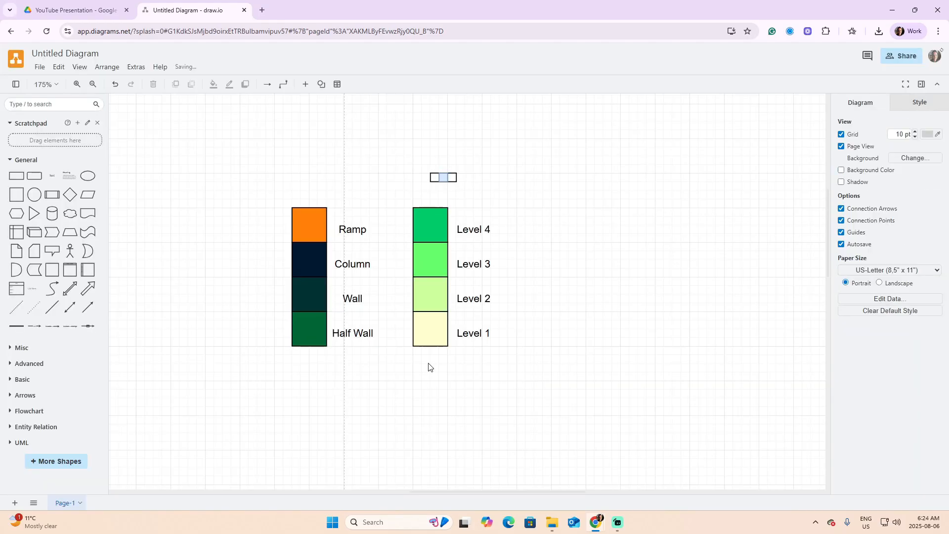
- Move the player figure above the Ramp square and place a copy of the Ramp label beside it
click(431, 178)
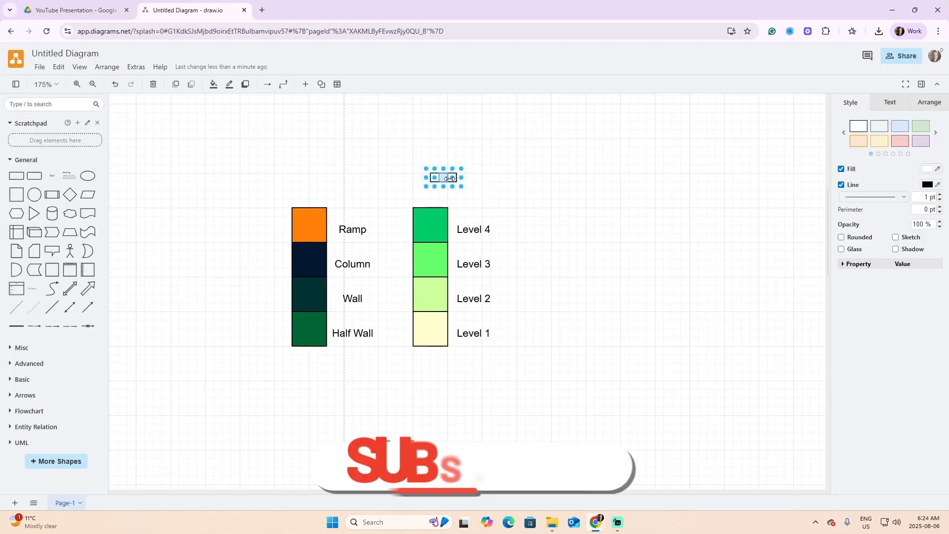
drag(430, 180, 298, 179)
click(357, 227)
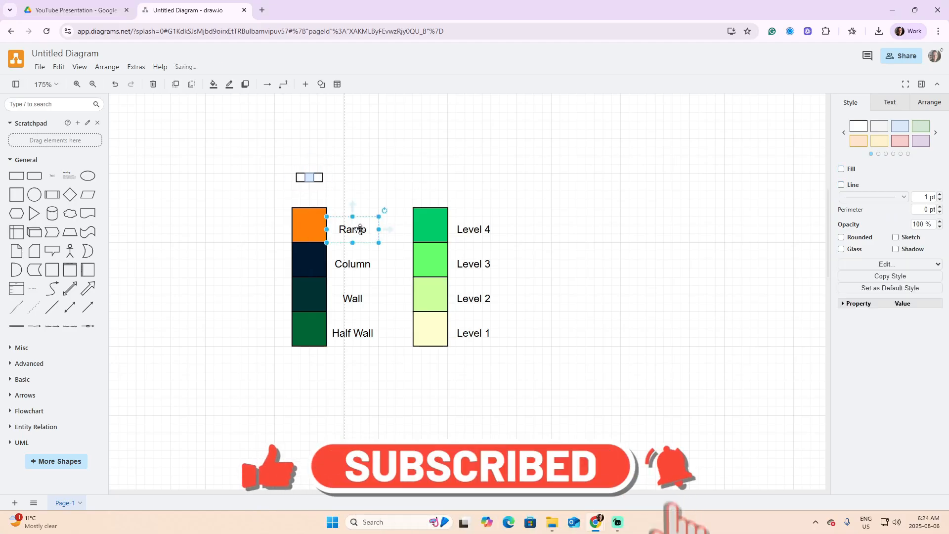
drag(360, 229, 361, 178)
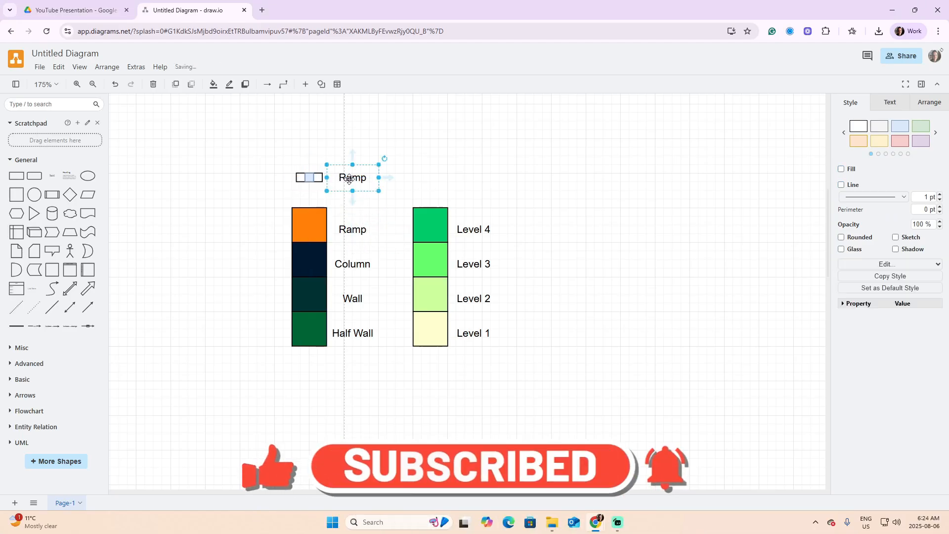
- Rename the copied label beside the player figure to "Player"
double_click(367, 178)
text(Charg)
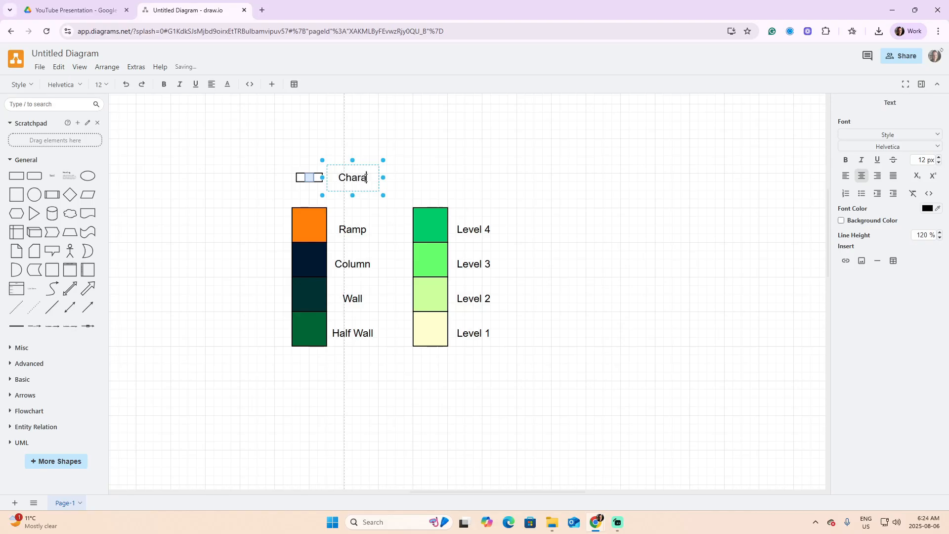
key(BackSpace)
key(BackSpace)
key(BackSpace)
key(BackSpace)
text(layer)
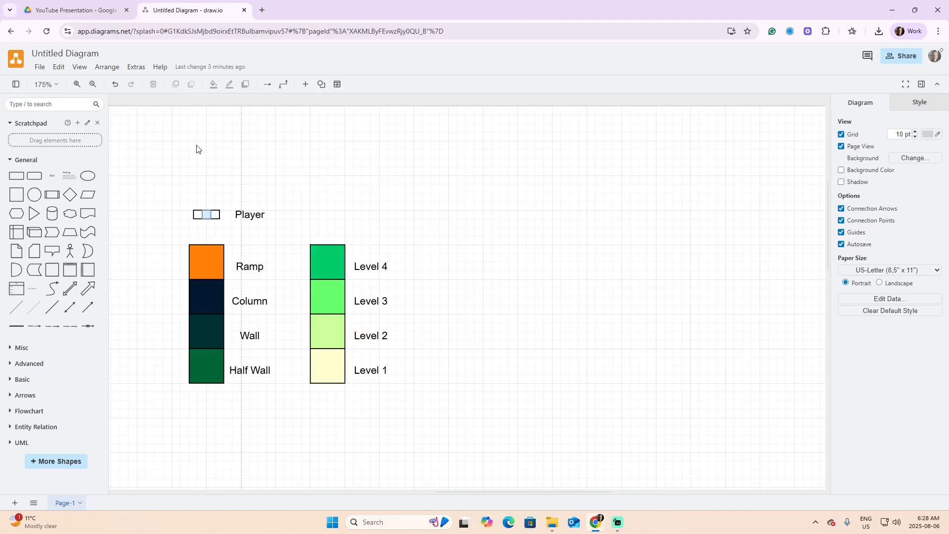
- Rename the diagram file as FirstMap, keeping the XML file type
click(61, 54)
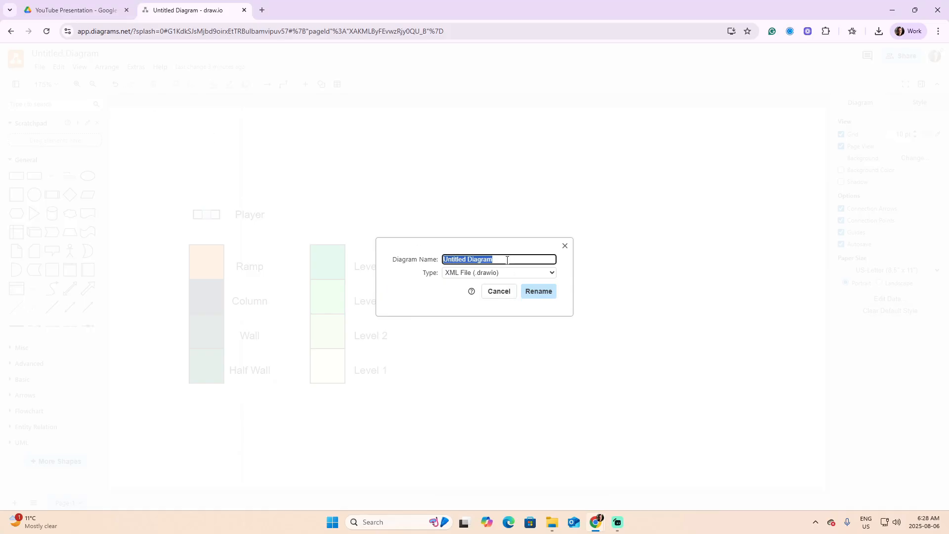
text(FirstMap)
click(530, 293)
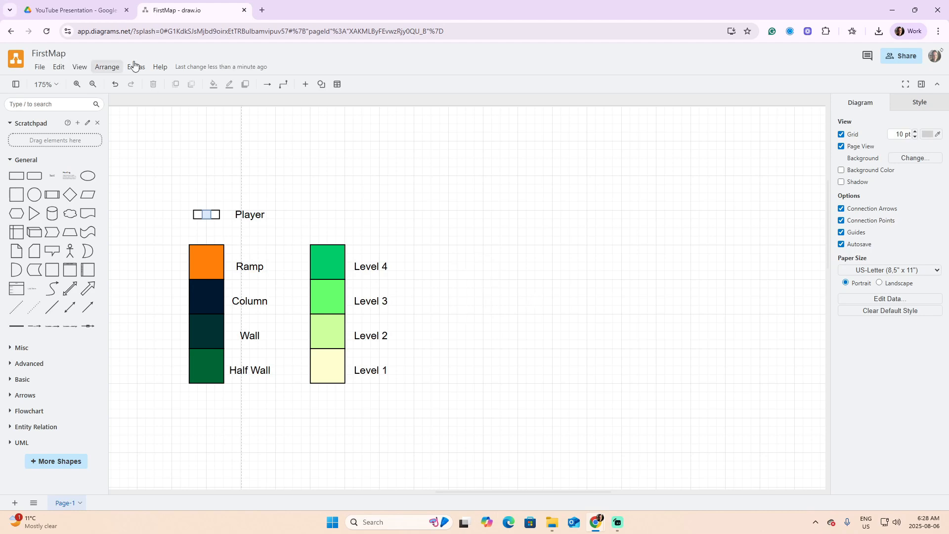
- Close the diagram, refresh the YouTube Presentation folder in Google Drive and reopen FirstMap with draw.io
click(244, 10)
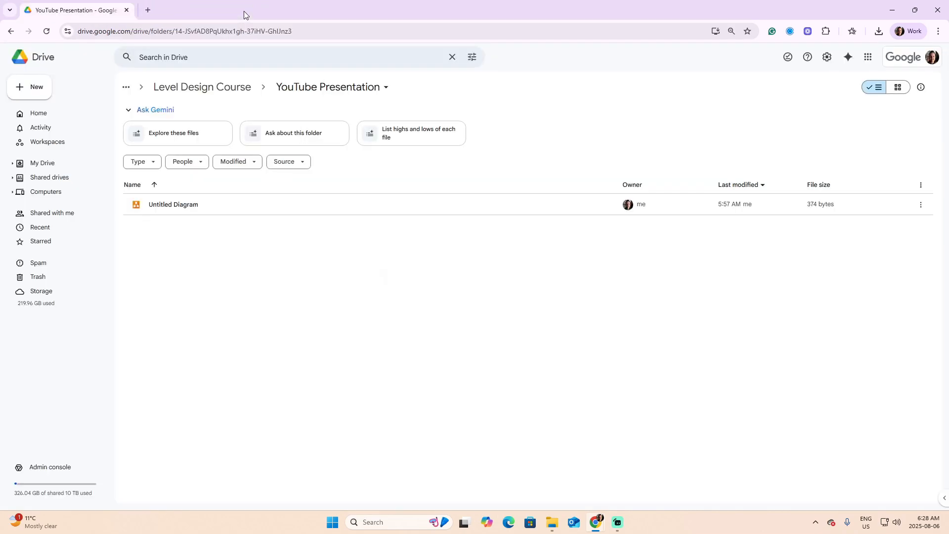
click(47, 31)
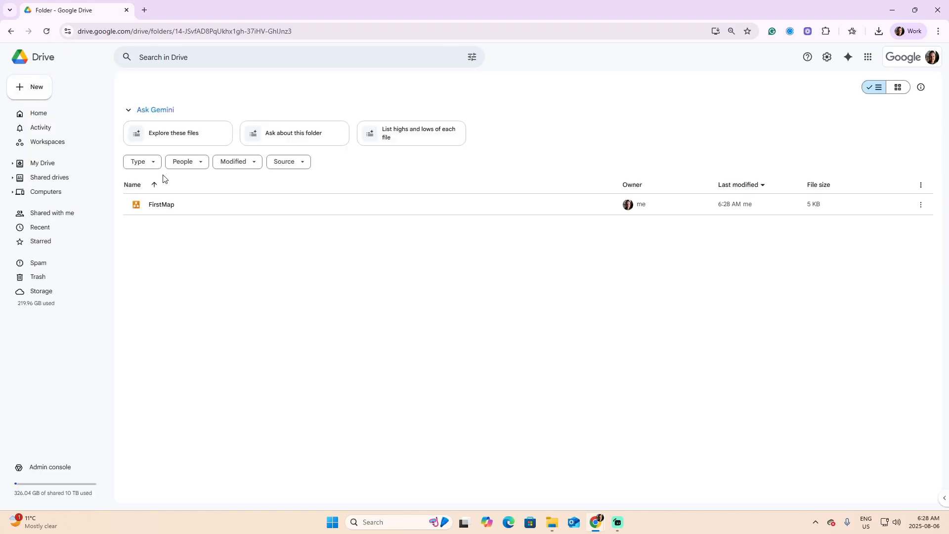
double_click(167, 205)
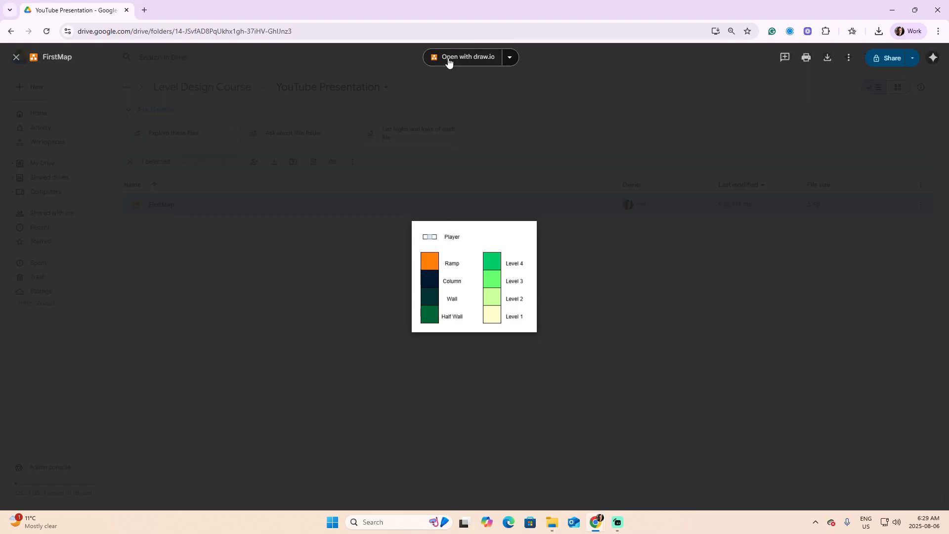
click(464, 61)
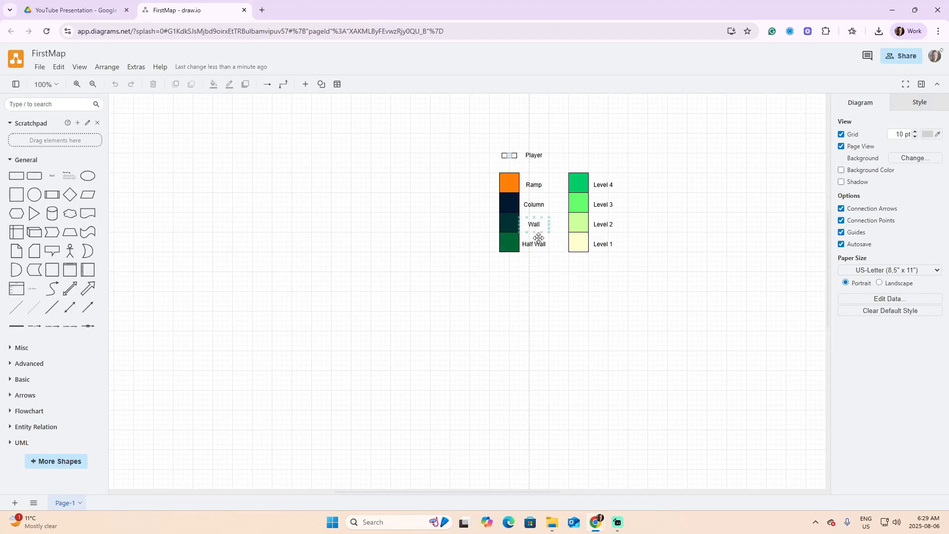
- Move the player figure and both legends with their labels together into the lower-left area of a single page
mouse_move(552, 291)
mouse_down()
mouse_move(424, 354)
mouse_move(268, 367)
mouse_up()
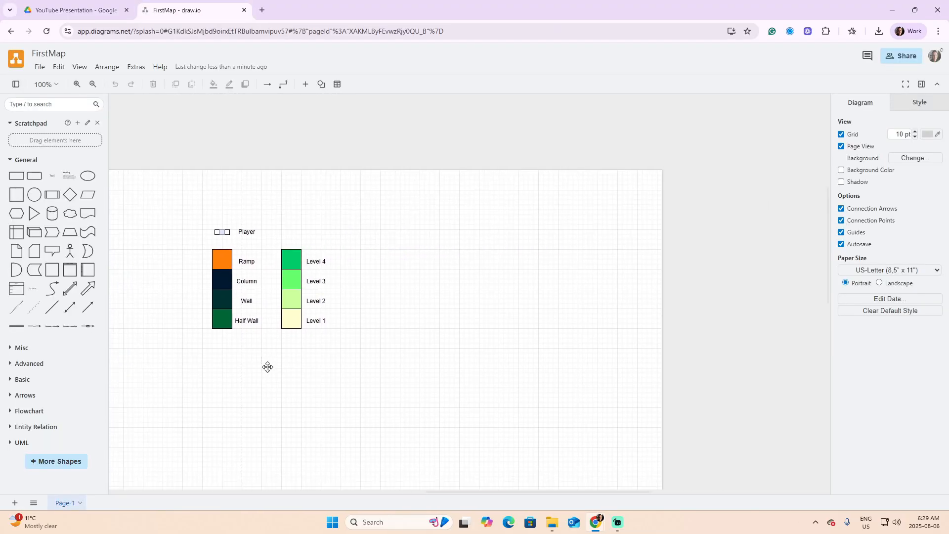
drag(388, 343, 574, 265)
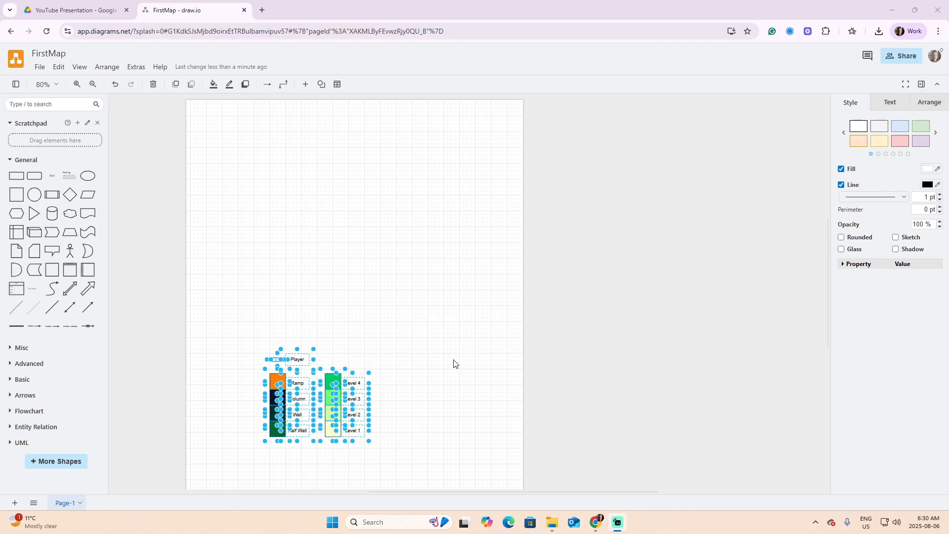
scroll(439, 350, up, 2)
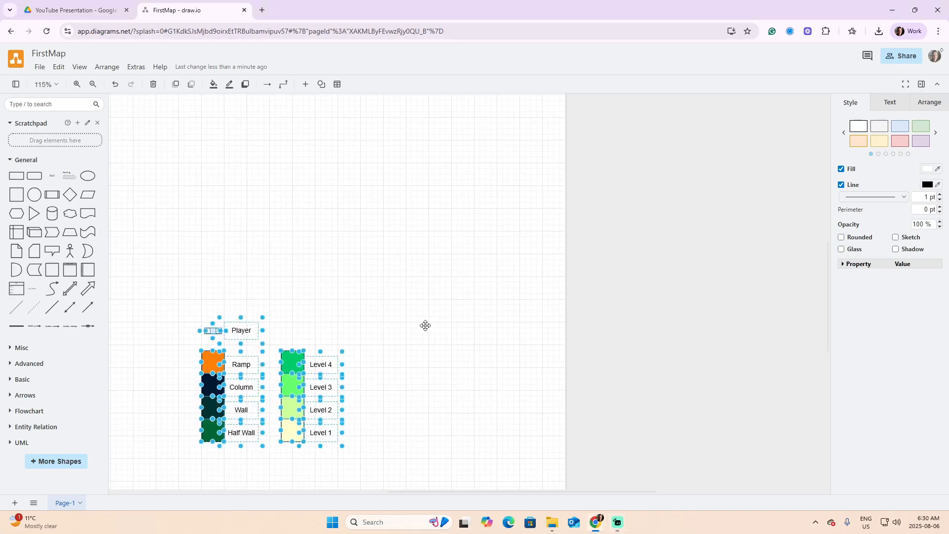
click(333, 237)
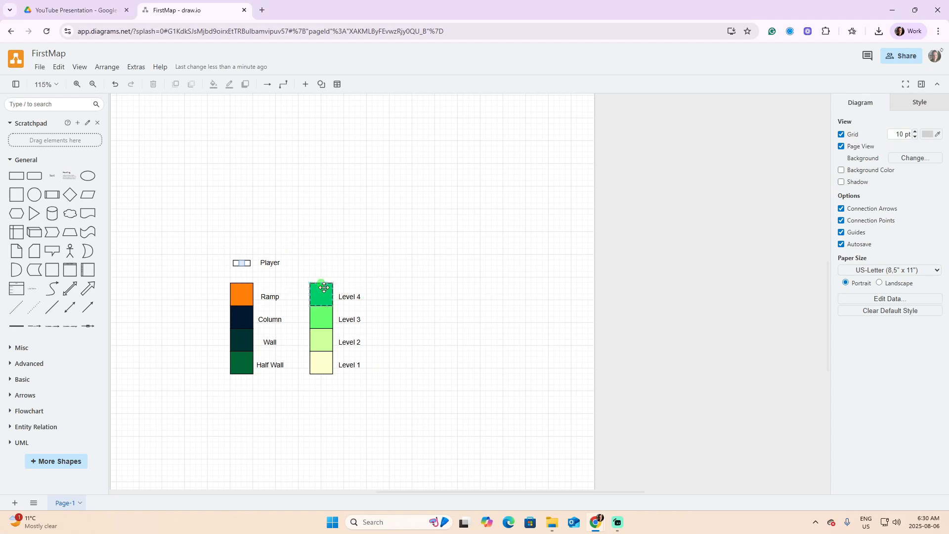
drag(409, 396, 202, 235)
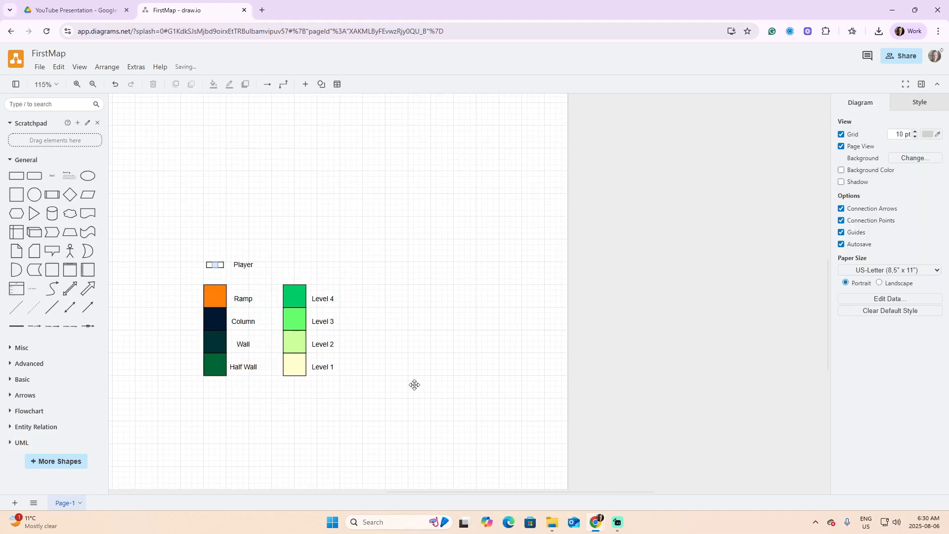
drag(413, 385, 391, 385)
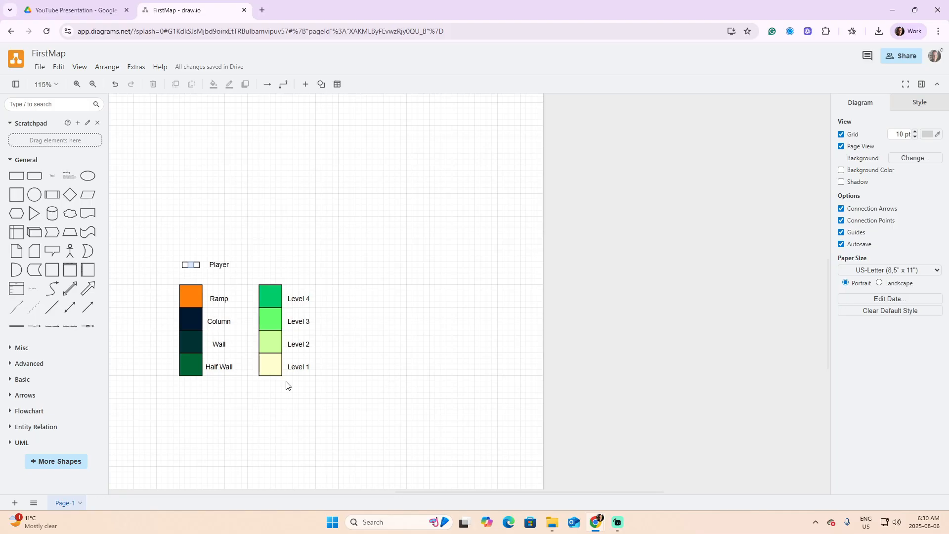
- Place a copy of the Level 1 square to the right of the legends, level with the original square
click(274, 363)
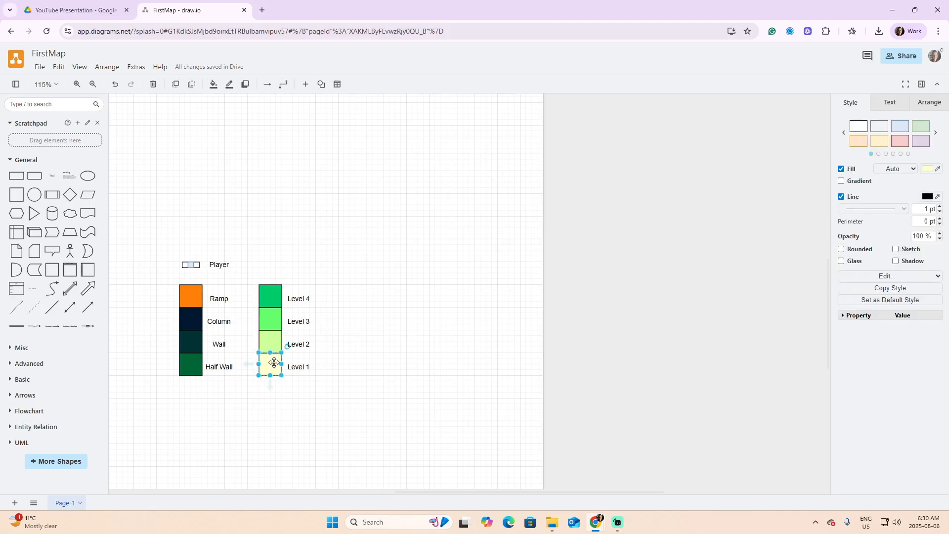
drag(274, 363, 399, 295)
scroll(455, 316, down, 2)
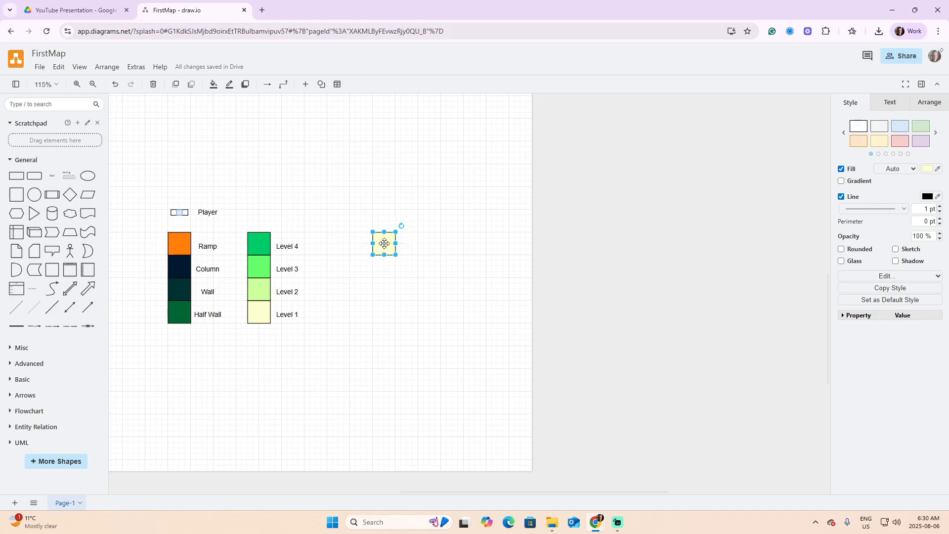
drag(385, 244, 386, 299)
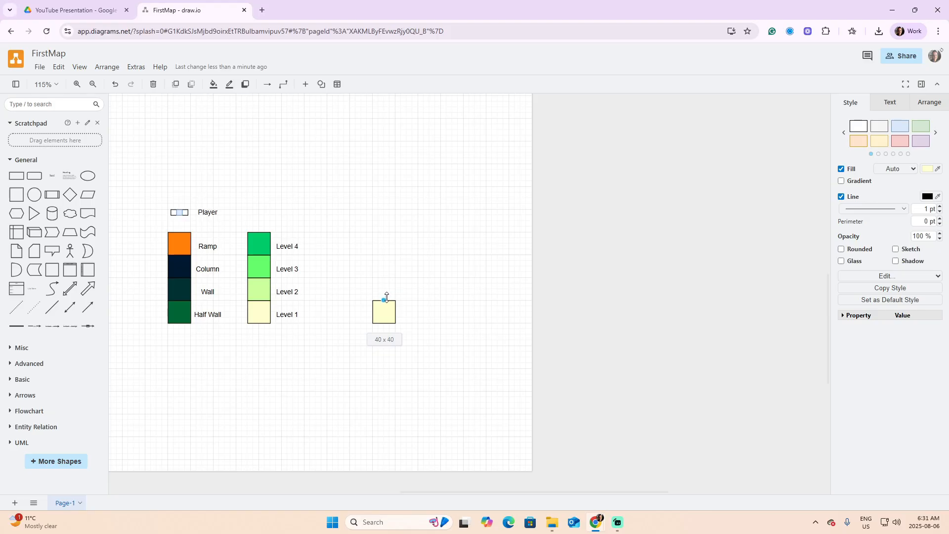
- Enlarge the copied Level 1 square into a wide rectangular floor area 400 high, clear of the legends
drag(387, 297, 380, 95)
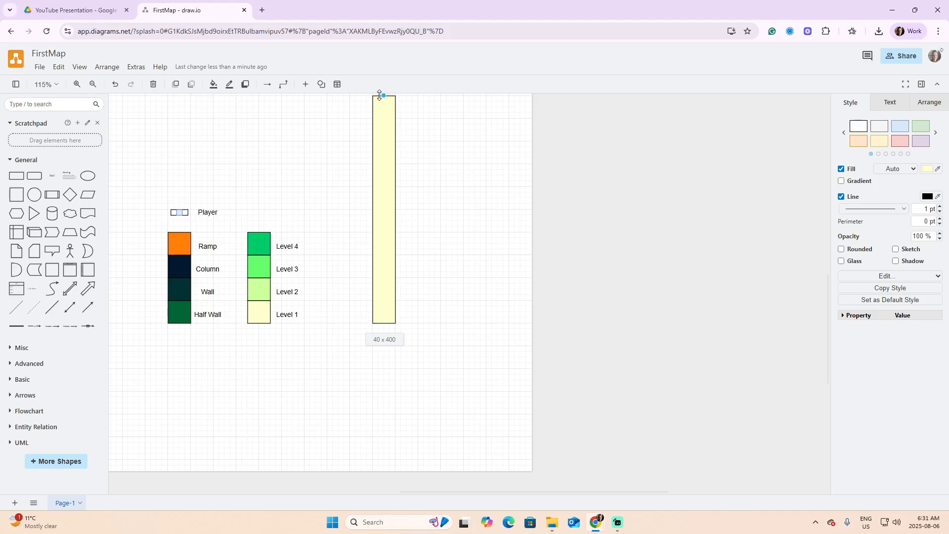
drag(380, 95, 379, 94)
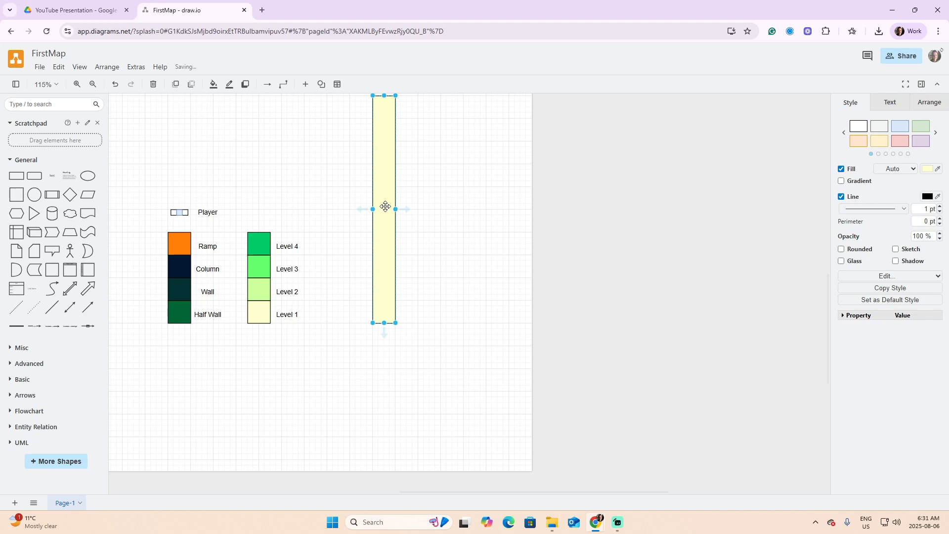
drag(385, 95, 385, 95)
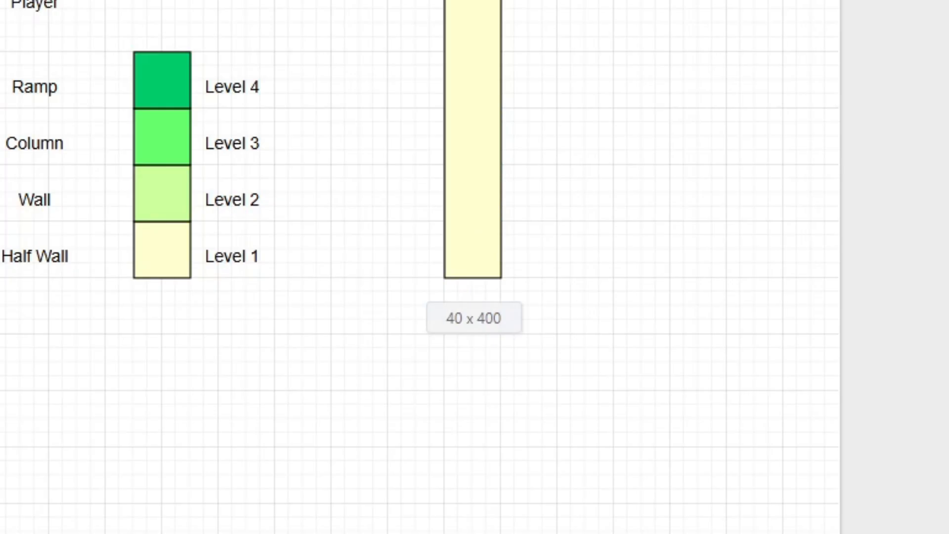
drag(476, 28, 587, 29)
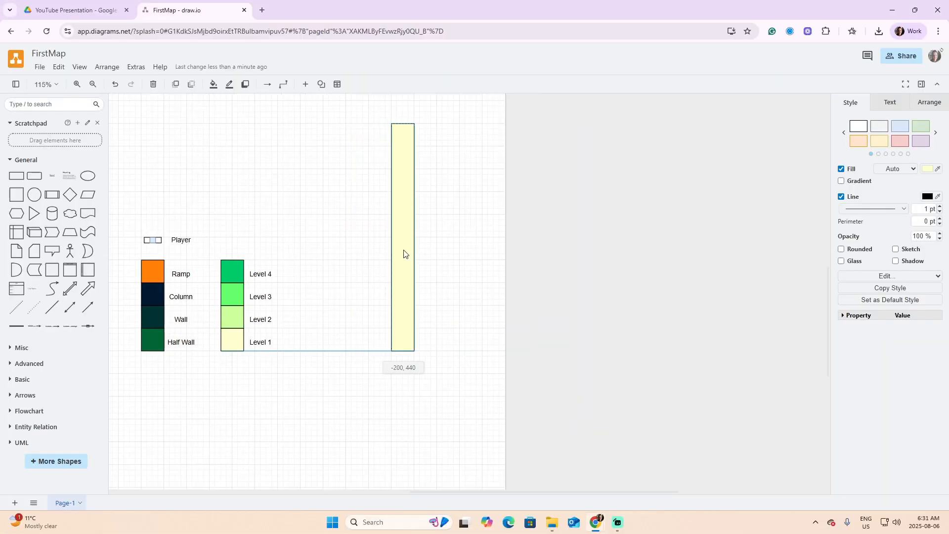
drag(404, 254, 641, 244)
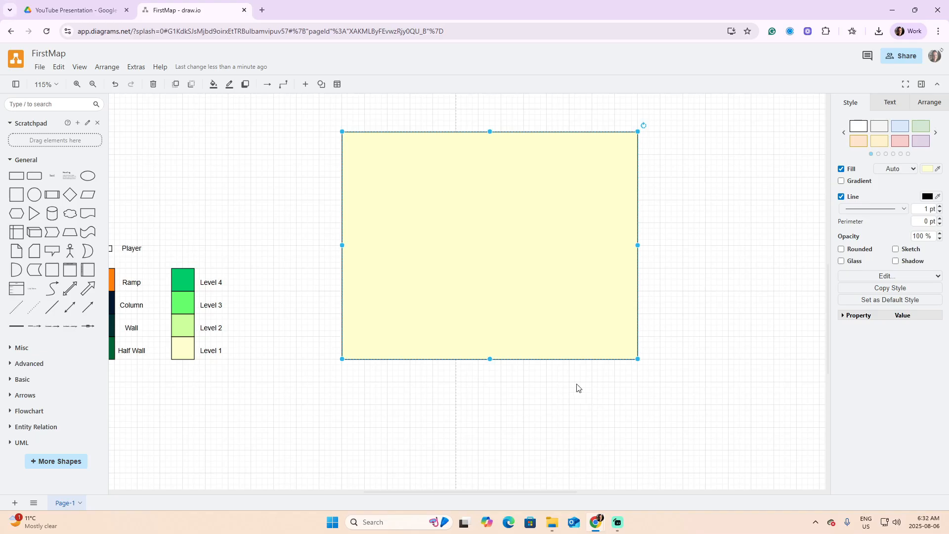
- Copy the Level 2 square onto the Level 1 floor's upper edge and stretch it into a full-width band three squares high
scroll(686, 246, up, 3)
scroll(686, 246, left, 2)
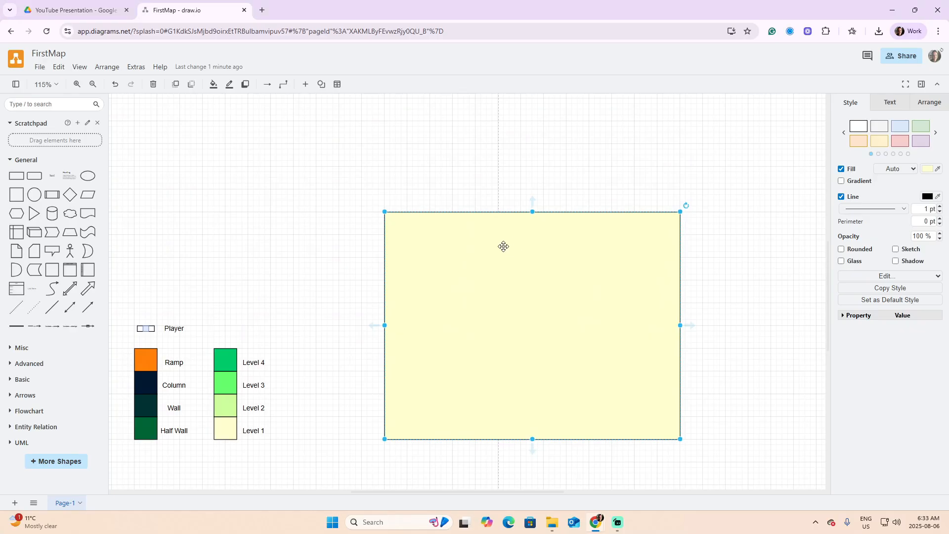
click(225, 410)
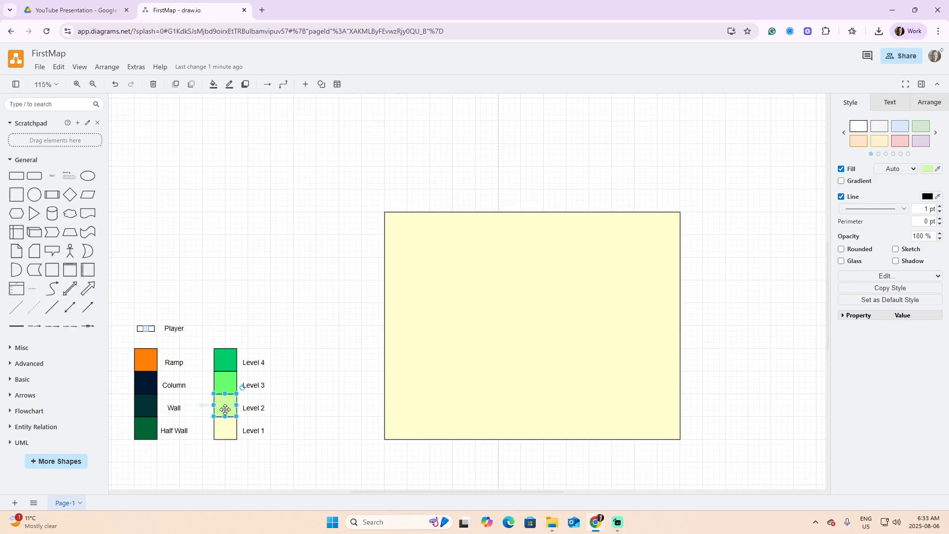
drag(225, 410, 399, 200)
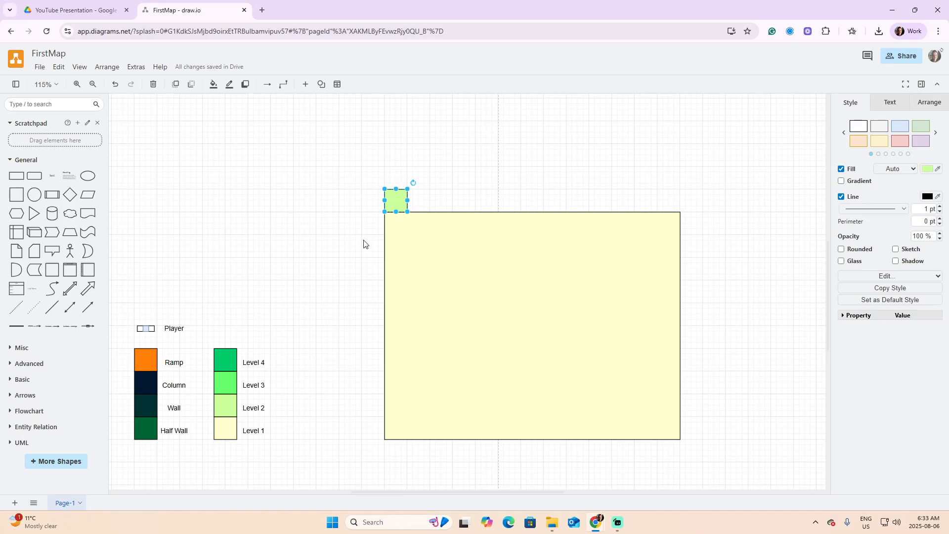
drag(397, 188, 396, 144)
drag(408, 177, 681, 174)
- Copy the Level 3 square beneath the Level 1 floor and stretch it into a full-width band four squares high
scroll(722, 409, down, 3)
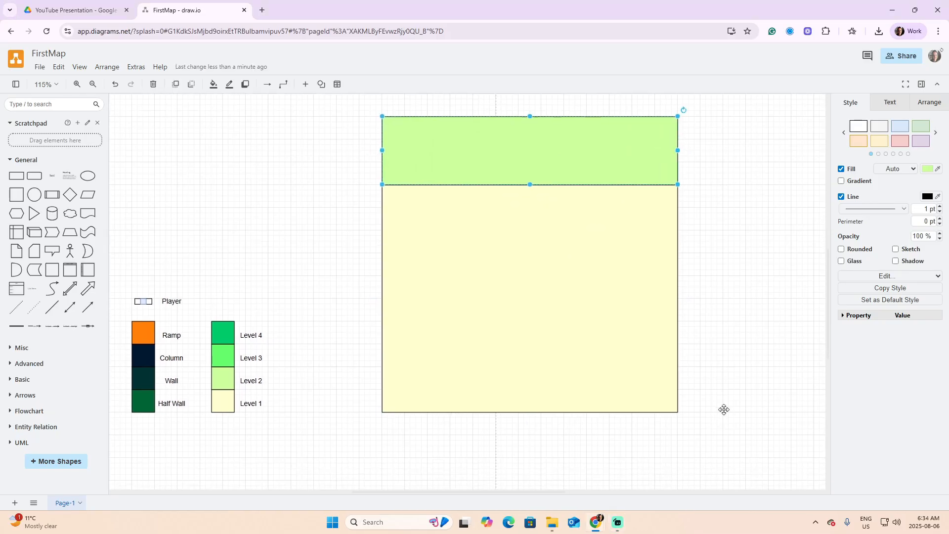
drag(718, 344, 719, 352)
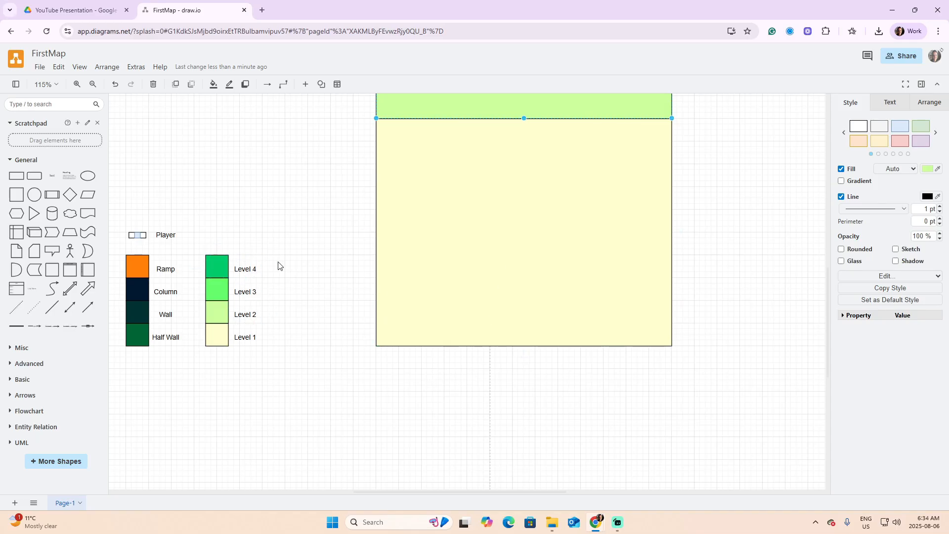
click(220, 291)
drag(221, 292, 386, 360)
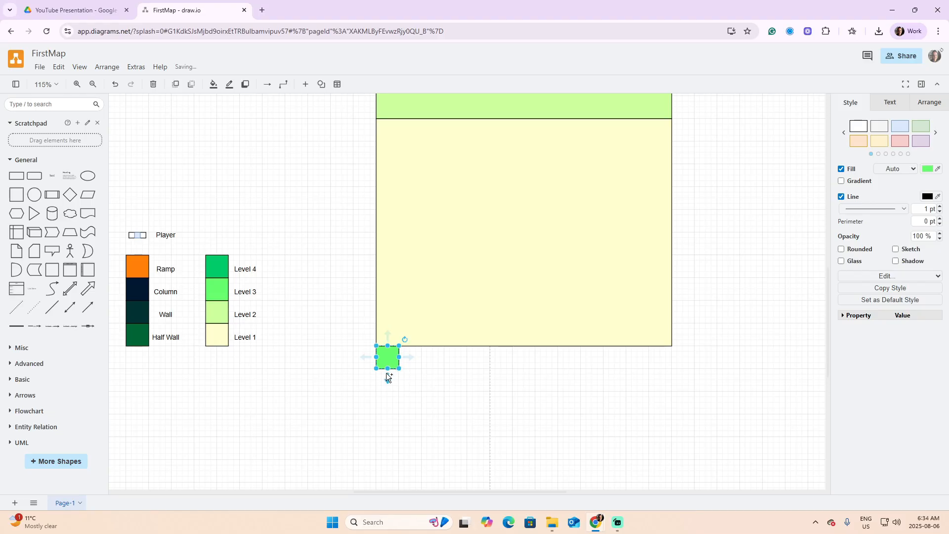
drag(387, 368, 388, 436)
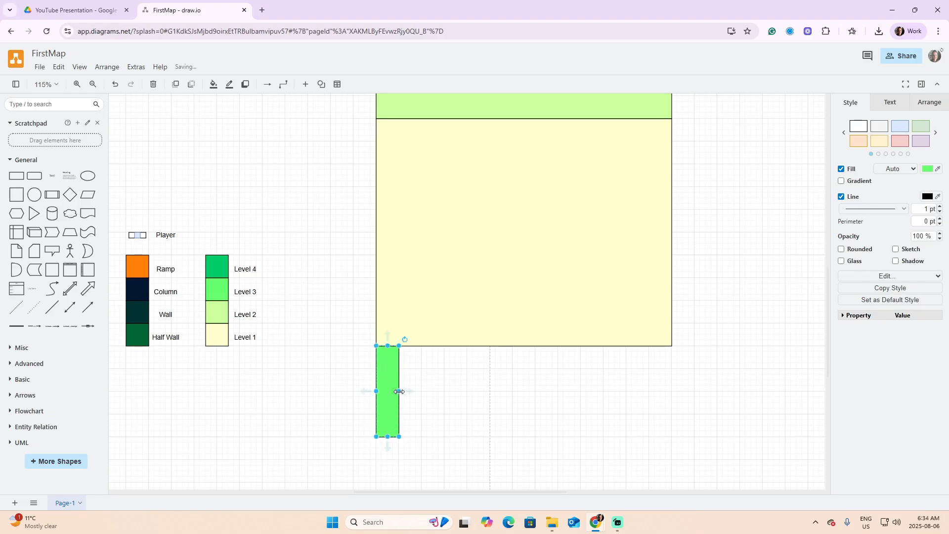
drag(400, 392, 673, 391)
- Build two thin walls from a Wall square copy along the Level 1 and Level 3 boundary, leaving an opening in the middle
drag(705, 355, 747, 368)
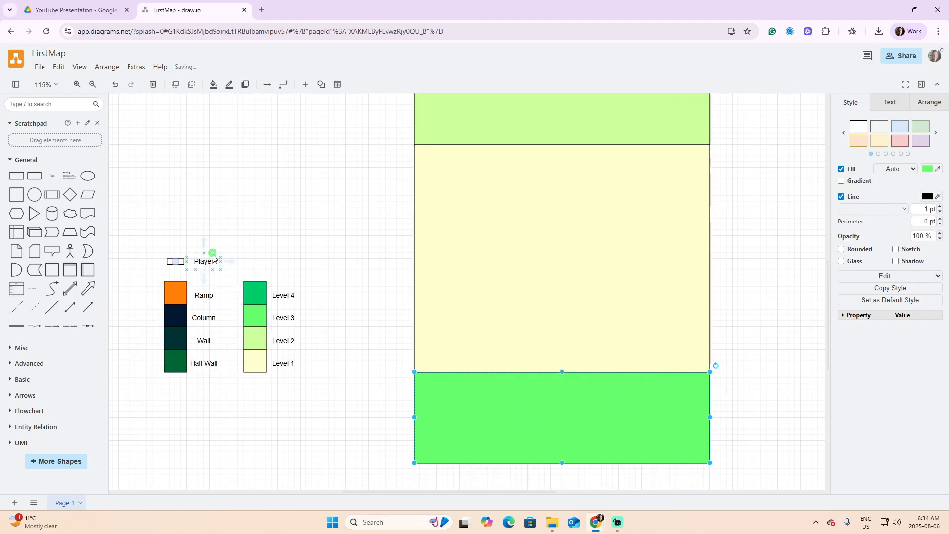
click(175, 337)
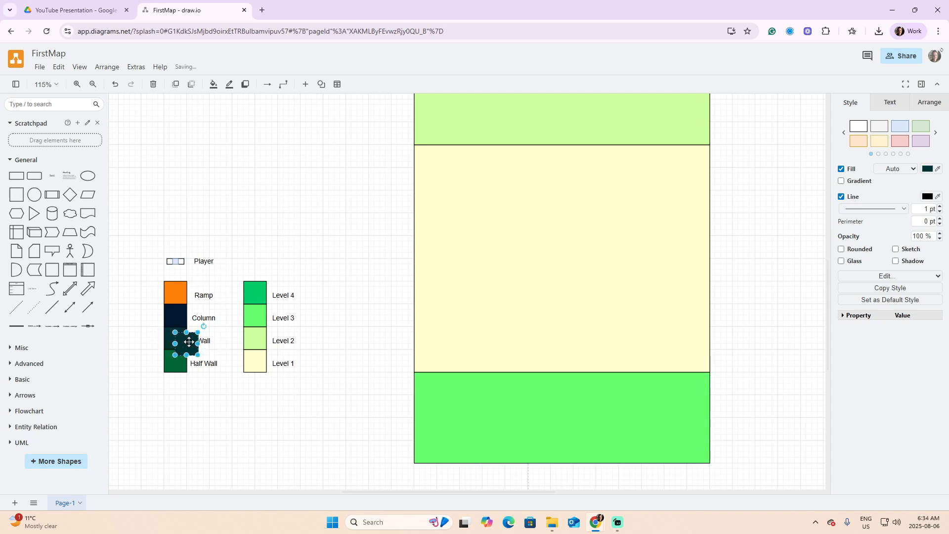
drag(179, 335, 530, 373)
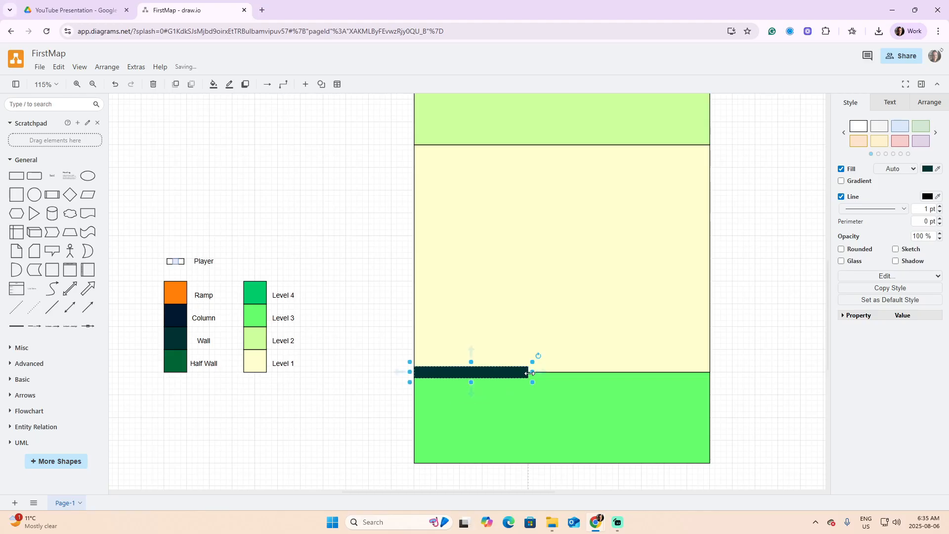
key(ctrl+c)
key(ctrl+v)
drag(539, 371, 633, 372)
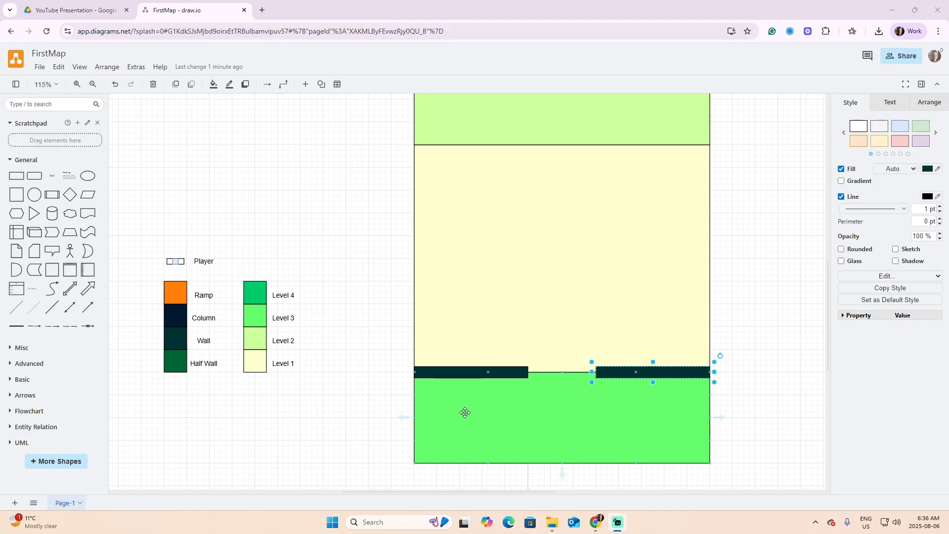
- Copy the Level 4 square and stretch it into a block four squares wide along the left side of all the floor areas
click(256, 293)
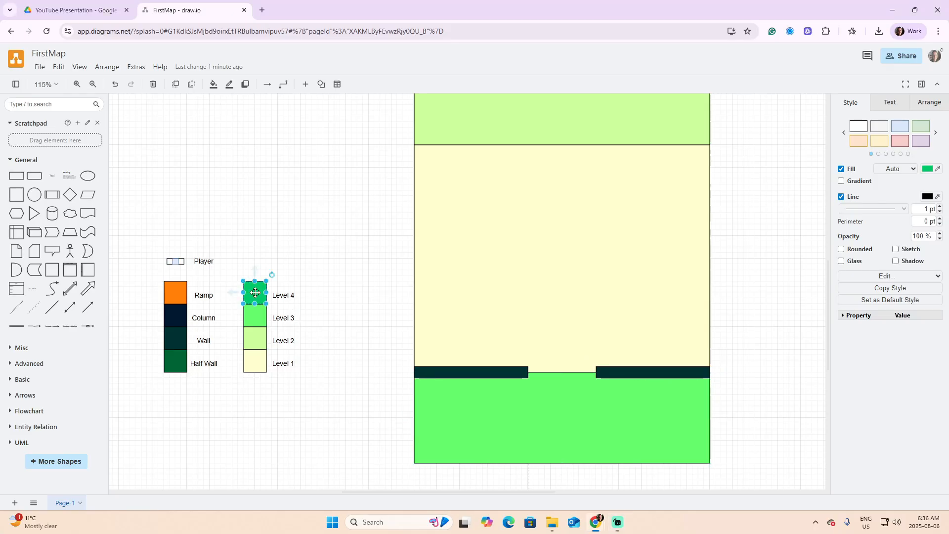
key(ctrl+d)
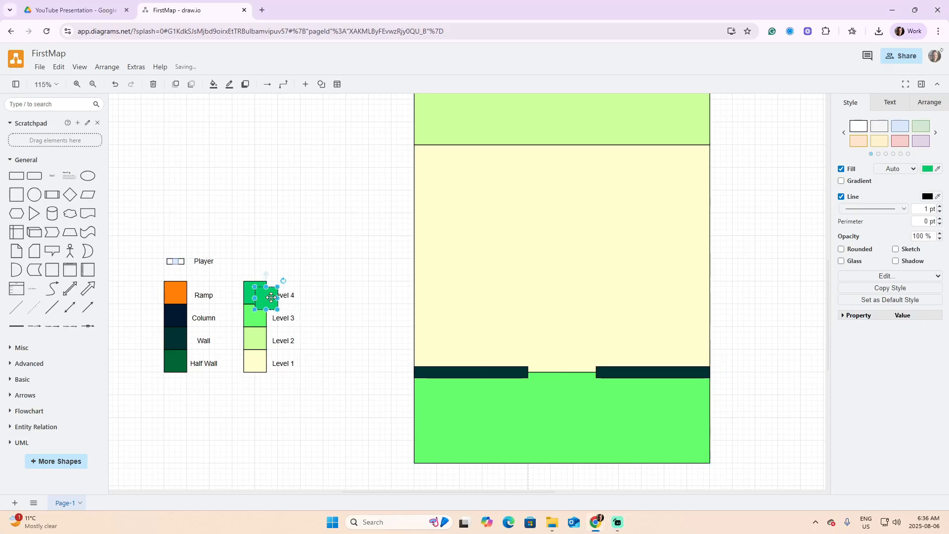
drag(259, 298, 401, 454)
drag(391, 440, 324, 122)
scroll(367, 189, up, 2)
drag(369, 222, 368, 175)
- Recolour the Level 4 legend square with a custom blue fill
drag(280, 240, 212, 167)
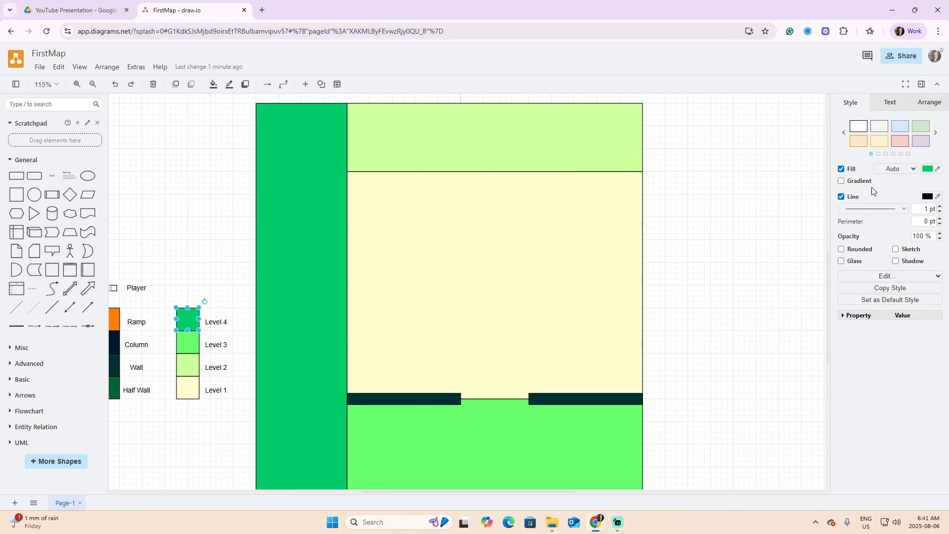
click(927, 169)
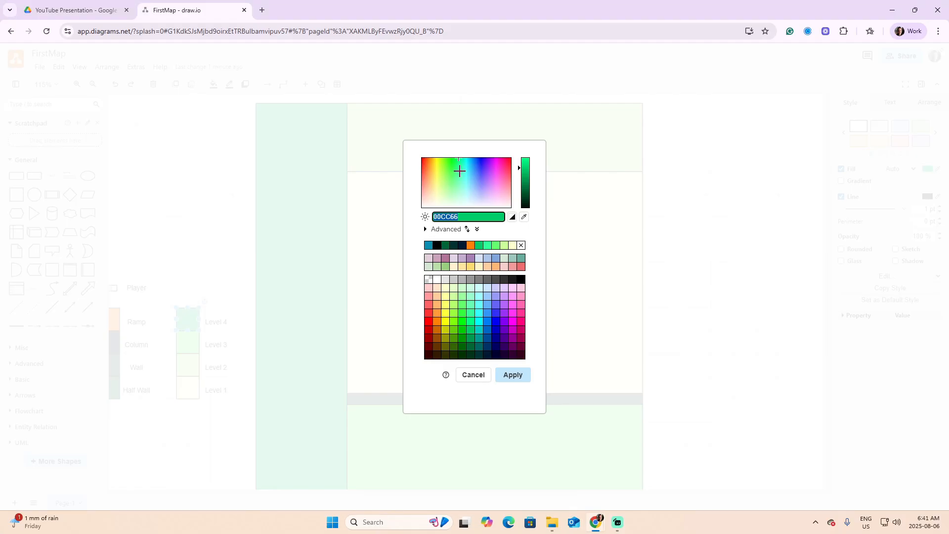
drag(468, 161, 471, 159)
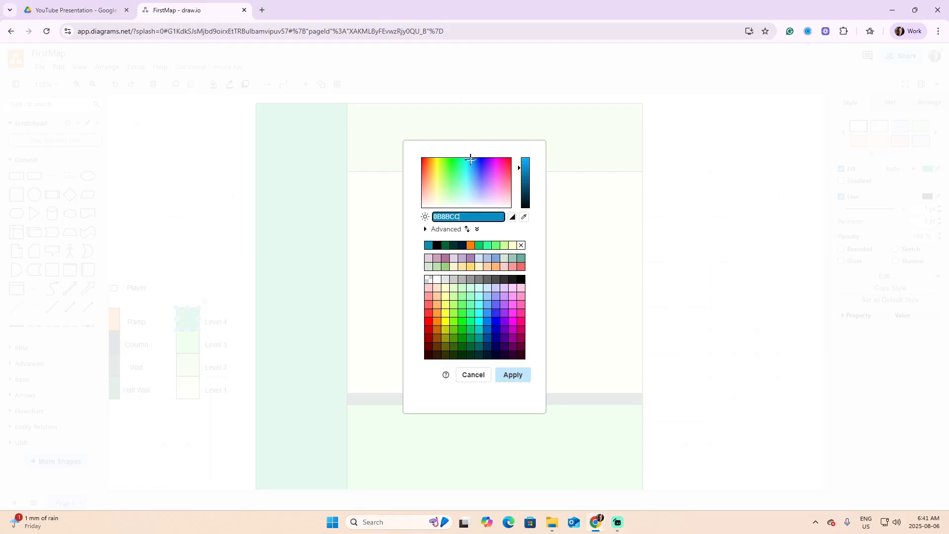
click(513, 375)
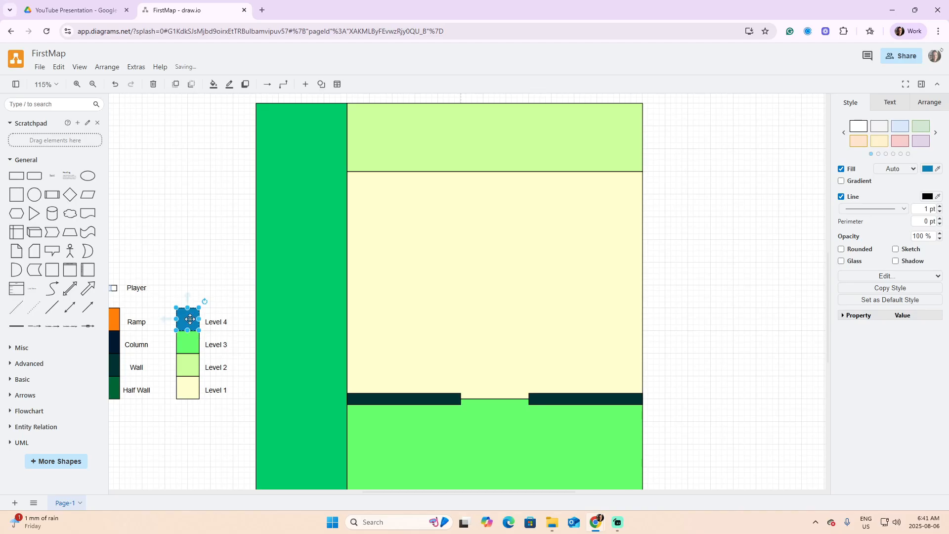
- Try the legend square's blue as the sampled fill of the large Level 4 block, and undo both colour changes
click(296, 201)
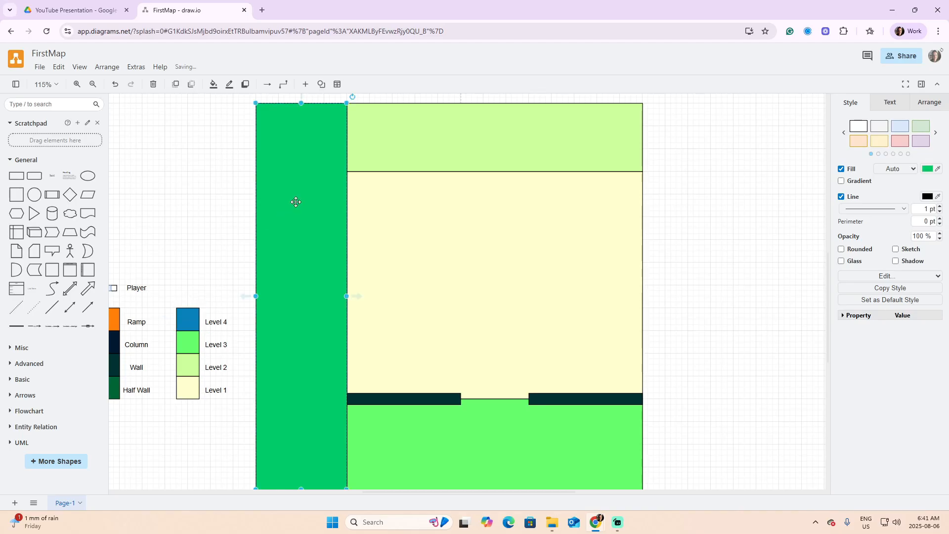
click(938, 170)
click(752, 255)
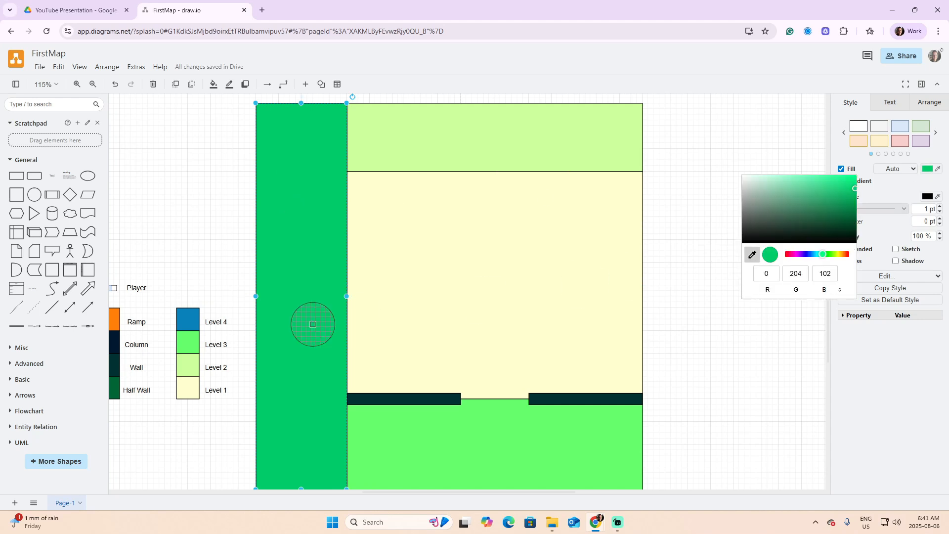
click(186, 321)
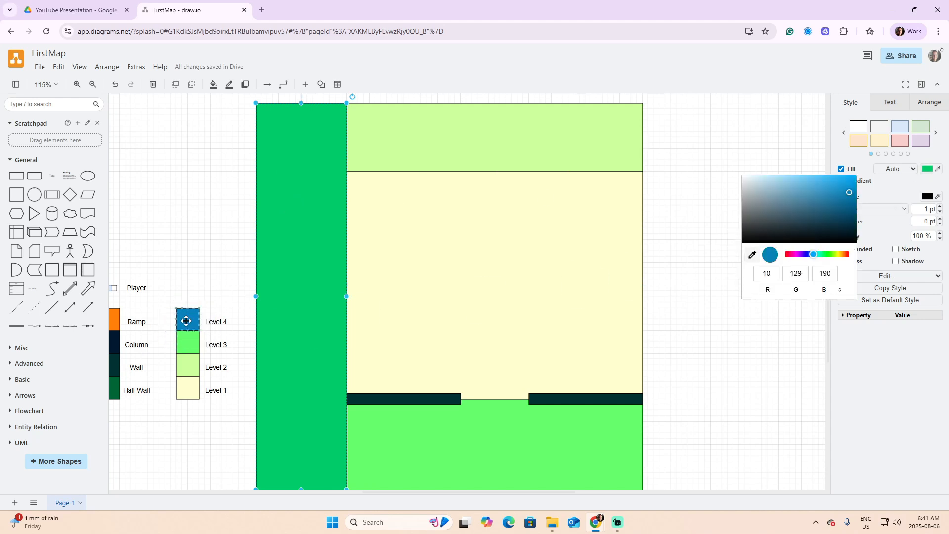
click(394, 303)
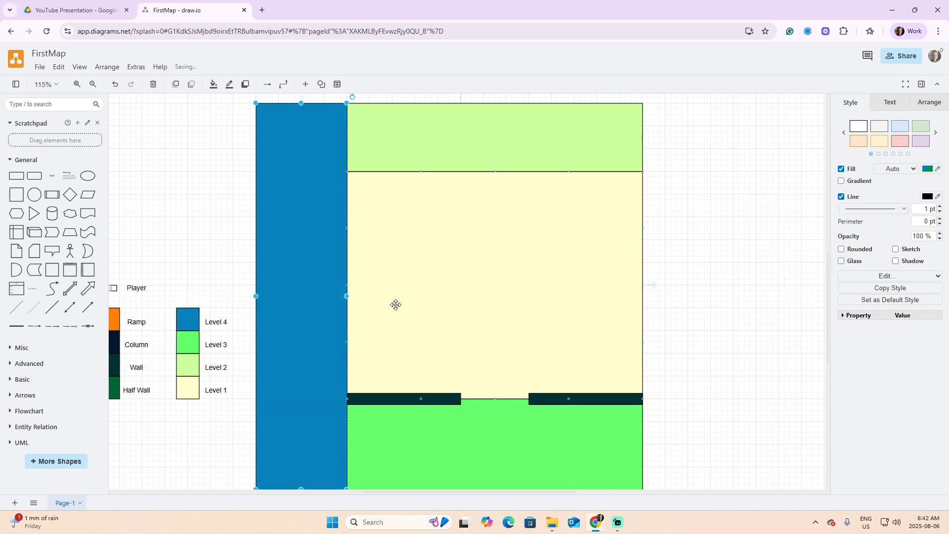
click(677, 340)
key(ctrl+z)
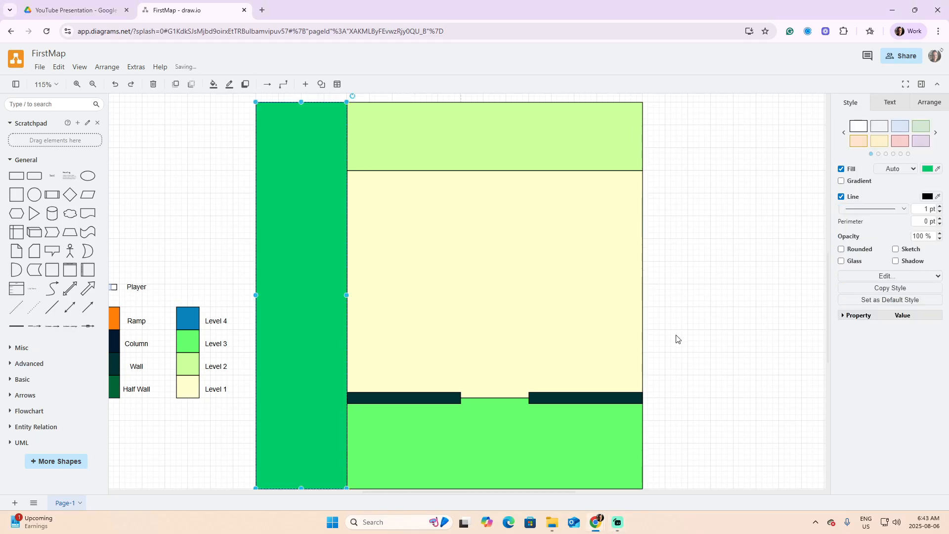
key(ctrl+z)
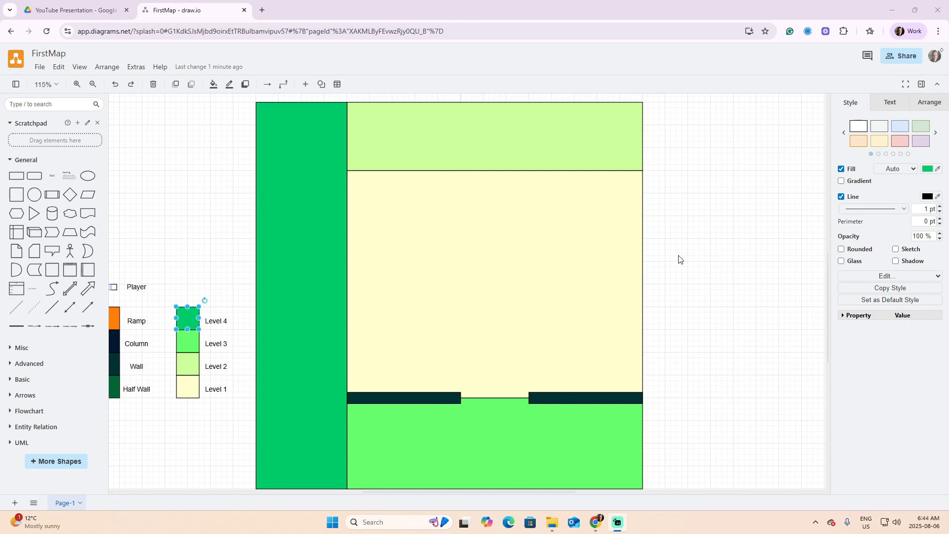
- Copy the Ramp square into the opening between the two walls and enlarge it to three squares by three on the Level 1 floor
drag(680, 258, 733, 248)
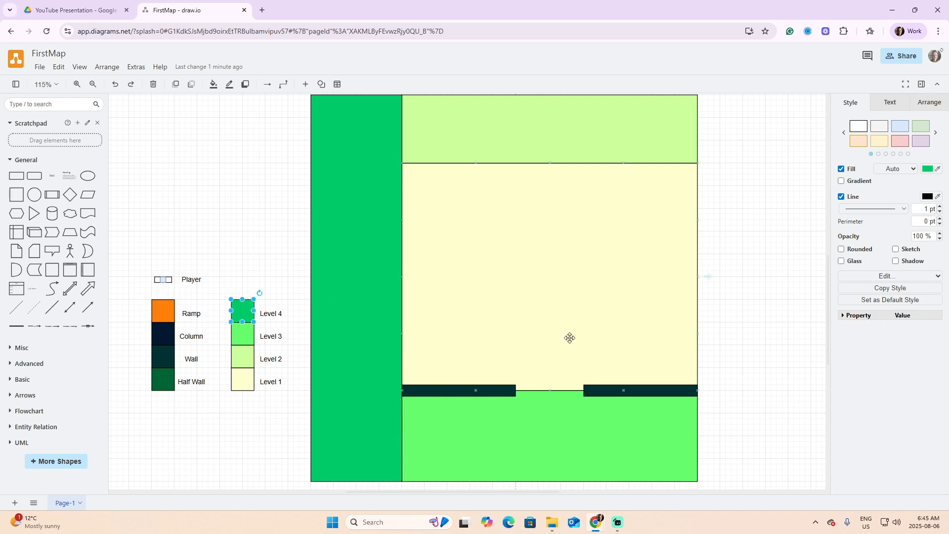
click(160, 307)
drag(160, 307, 548, 319)
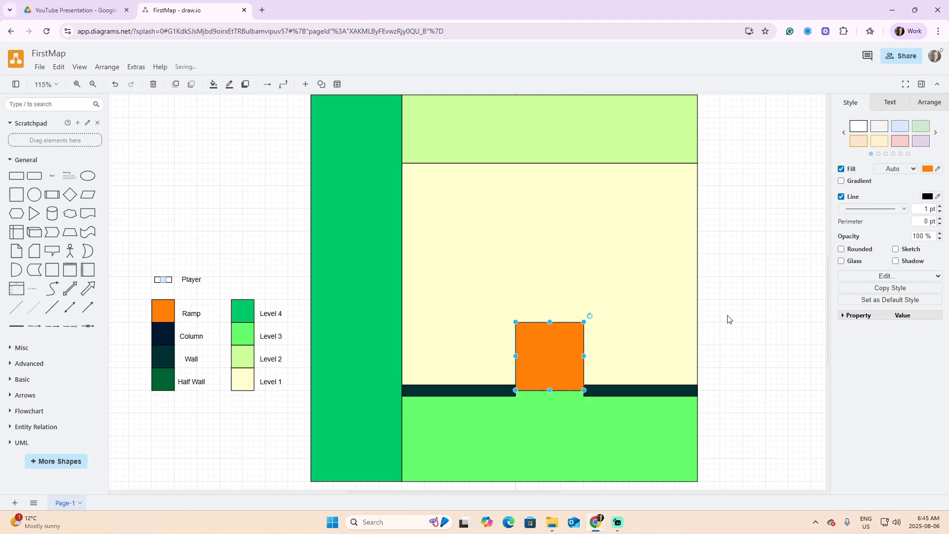
click(720, 358)
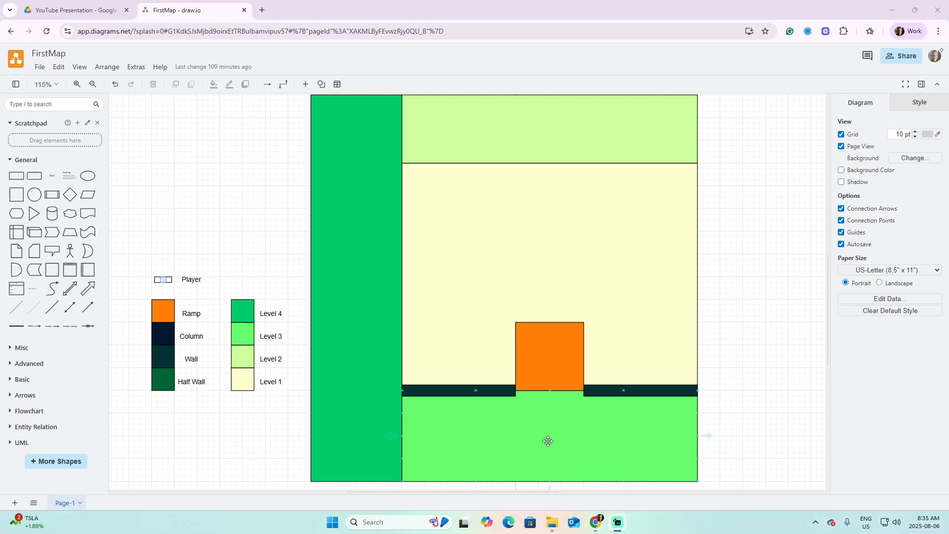
- Add a START text label in the middle of the Level 3 floor below the ramp
click(52, 176)
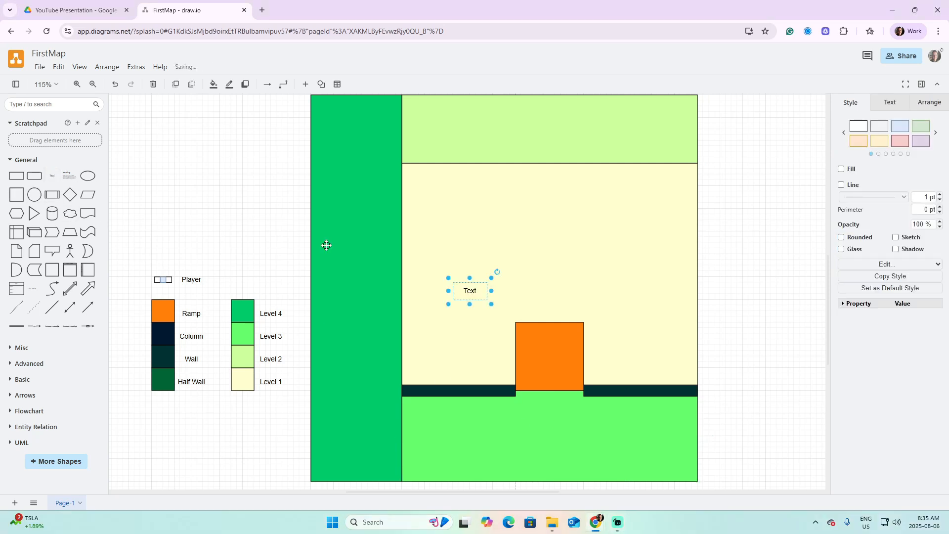
drag(470, 289, 548, 444)
double_click(548, 444)
text(START)
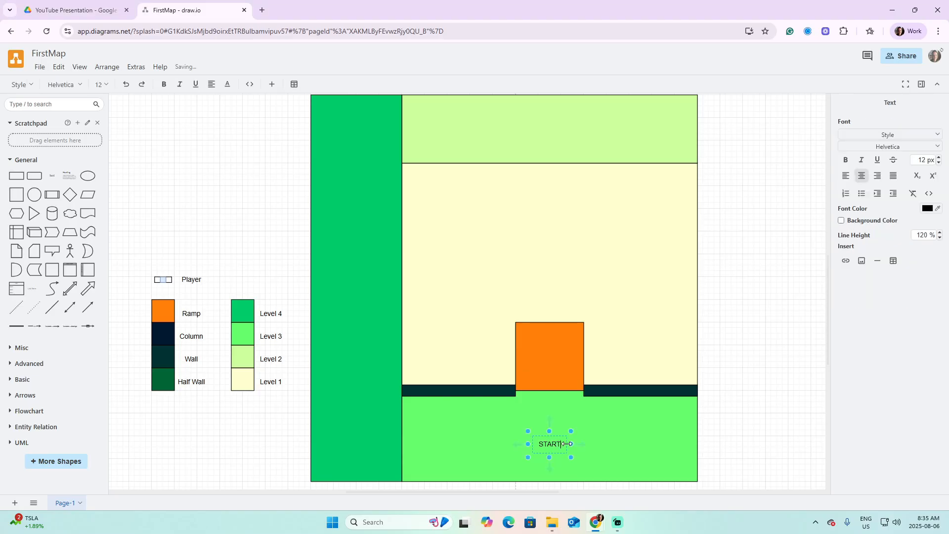
click(607, 442)
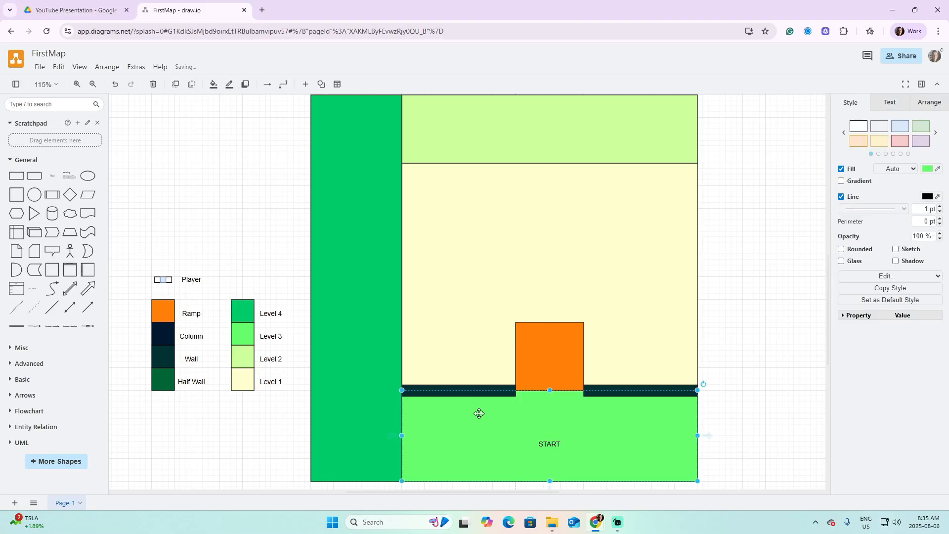
- Copy the wall beside the ramp onto the Level 3 floor's lower edge and stretch it across the floor's full width
click(626, 388)
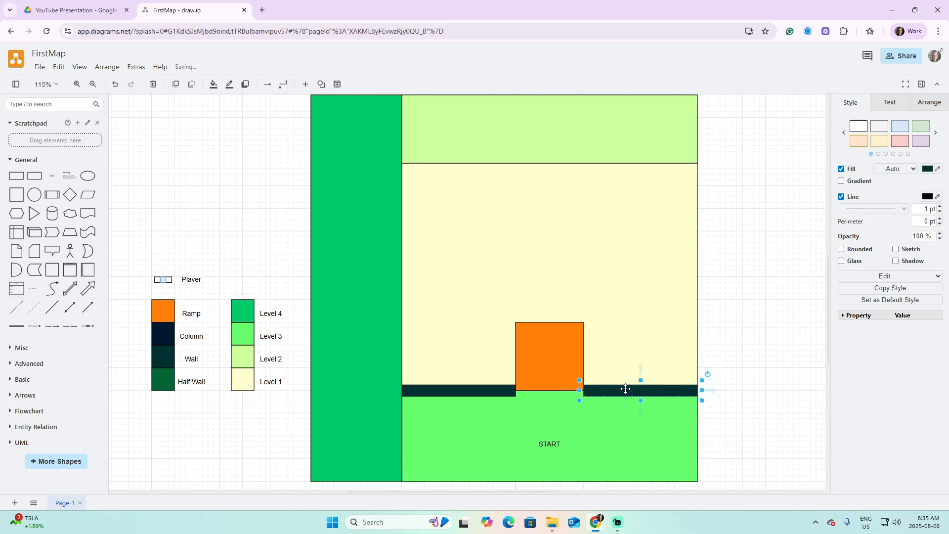
drag(627, 390, 426, 485)
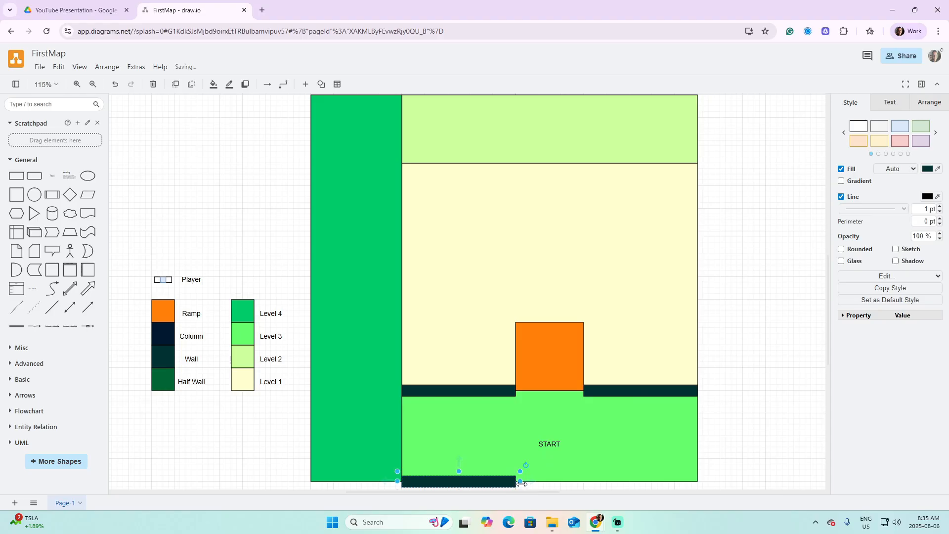
drag(517, 482, 703, 482)
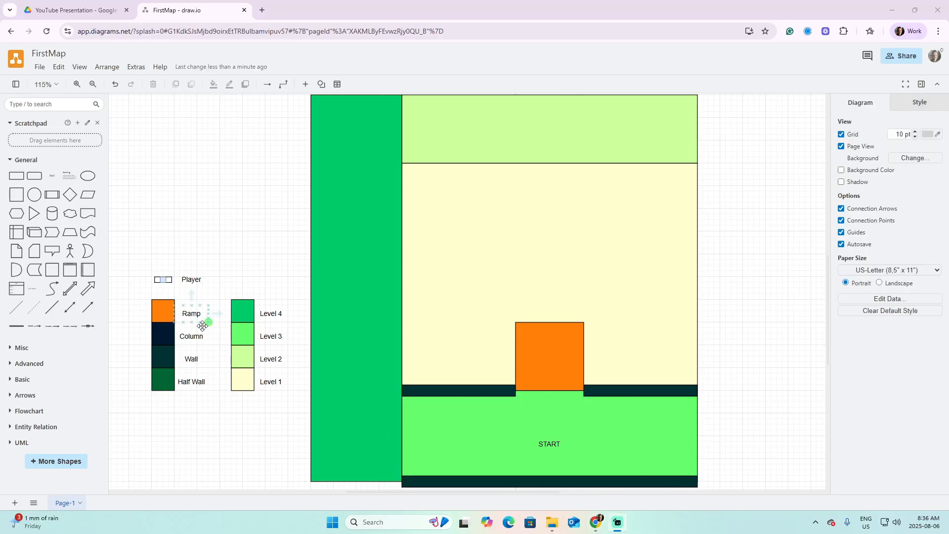
- Build two short walls, half a square wide, from a Wall square copy at the upper and lower left corners of the Level 3 floor
click(167, 361)
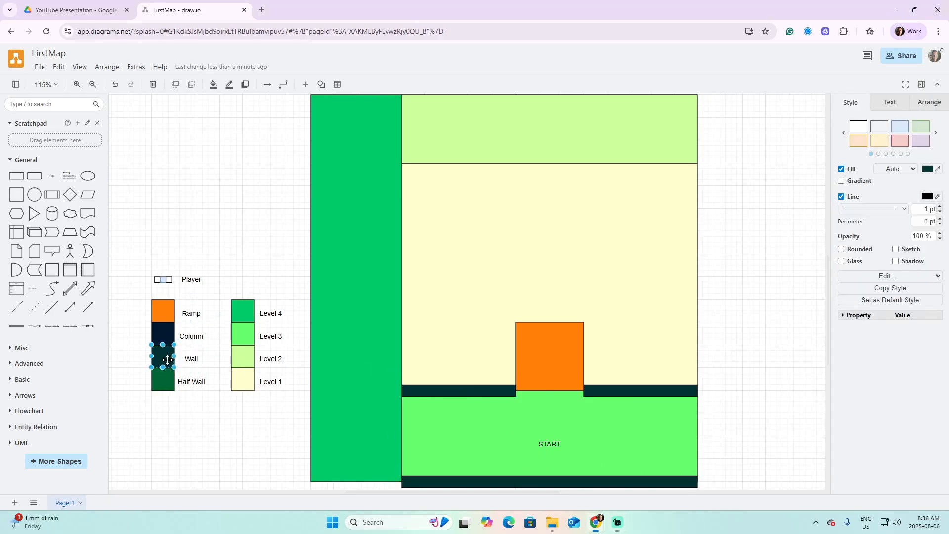
drag(167, 360, 398, 393)
scroll(396, 388, up, 5)
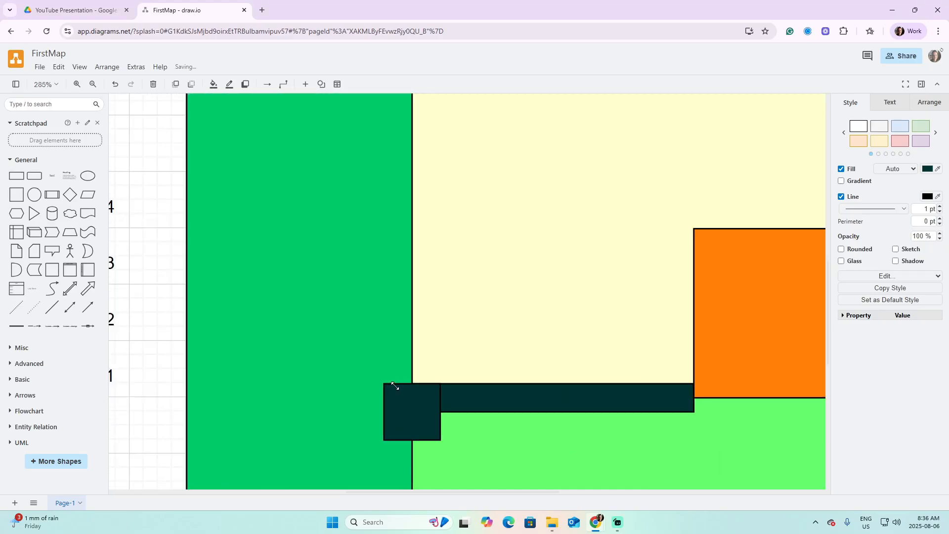
scroll(470, 297, down, 2)
drag(444, 315, 429, 315)
drag(388, 315, 403, 316)
scroll(366, 311, down, 1)
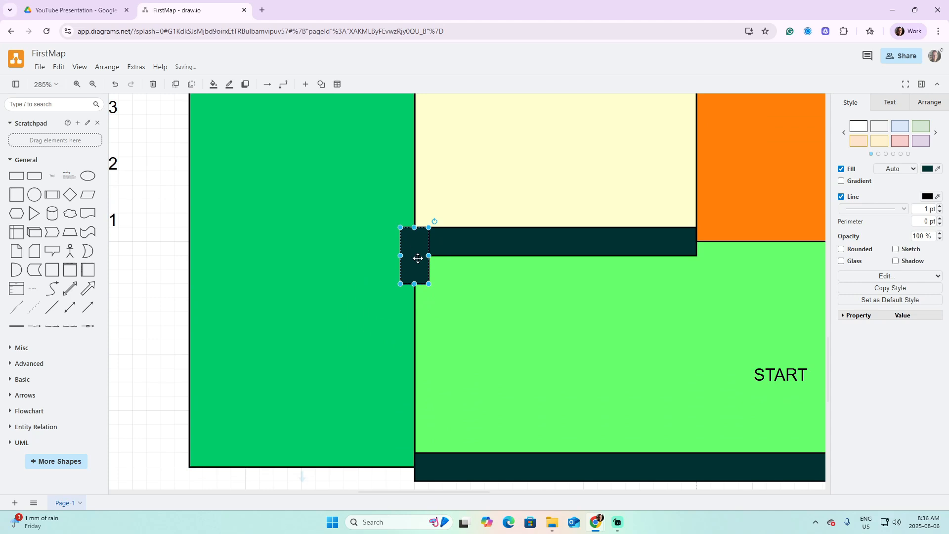
drag(417, 258, 414, 437)
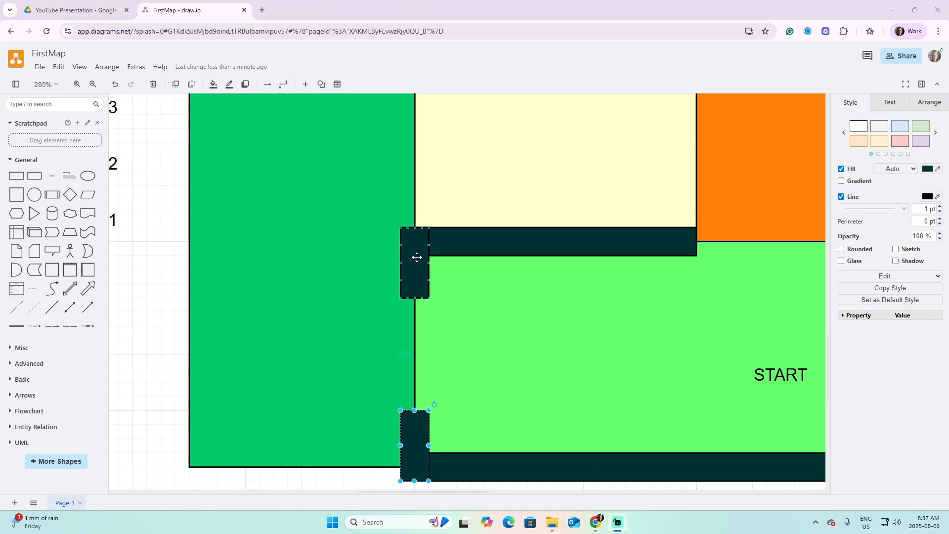
- Copy both short corner walls to the right edge of the Level 3 floor, aligned with the horizontal walls
click(415, 257)
shift+click(420, 425)
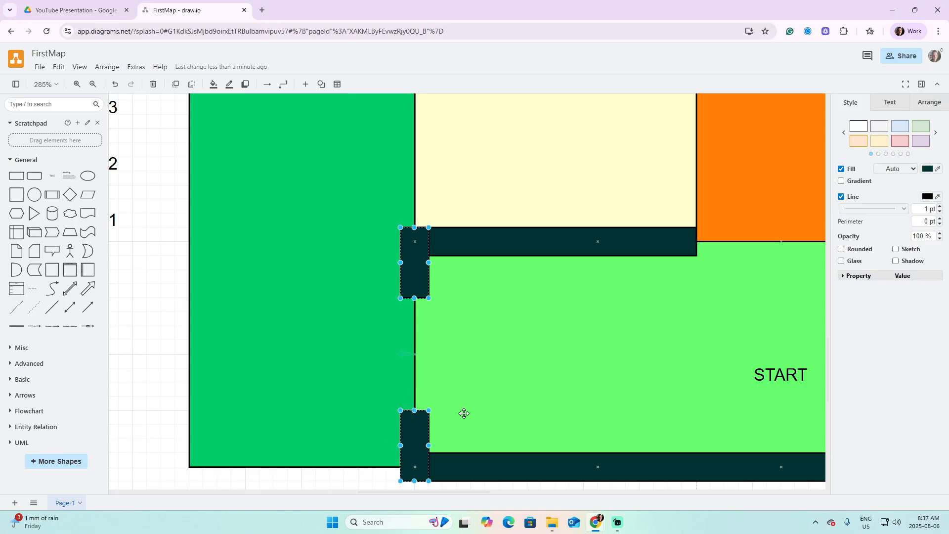
scroll(644, 388, right, 10)
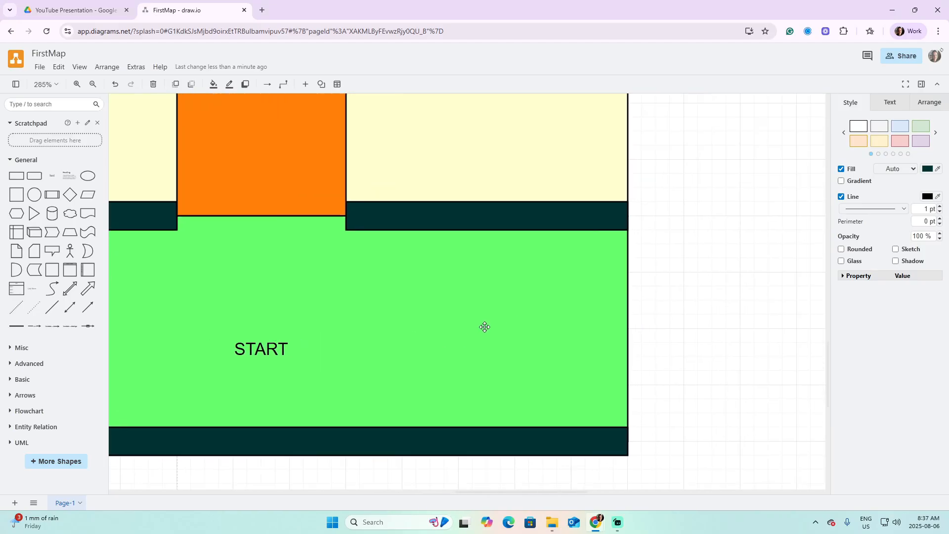
key(ctrl+v)
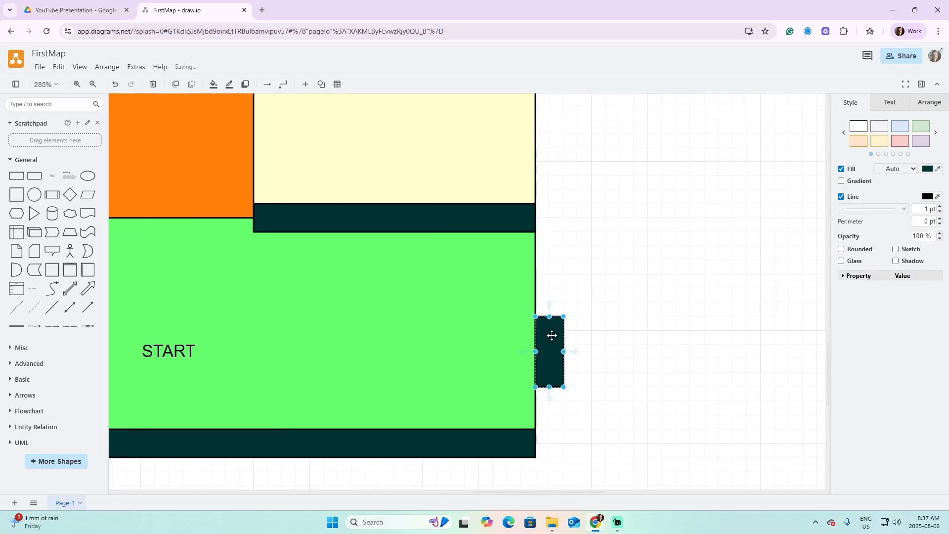
drag(552, 335, 534, 204)
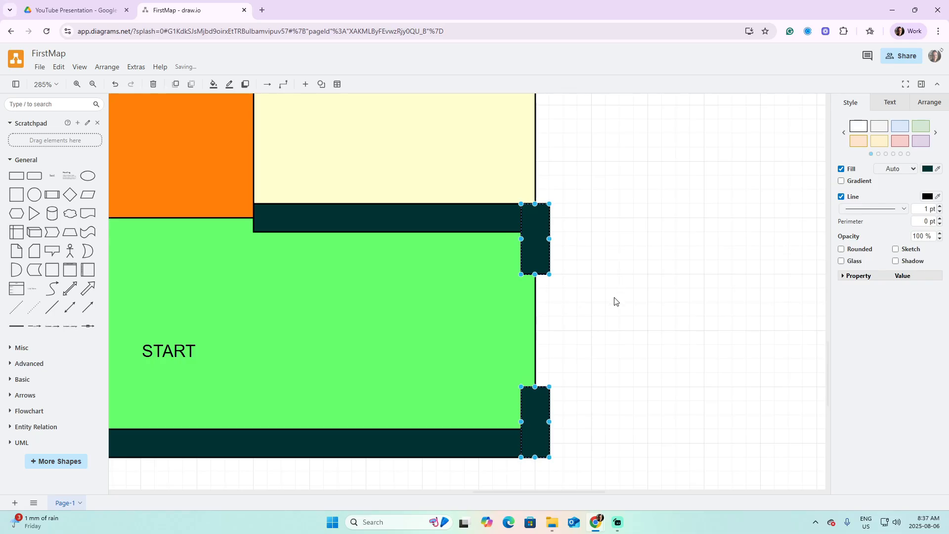
- Copy the Ramp square into the left opening of the START area and enlarge it to fill the two-square-high gap
scroll(616, 303, down, 5)
drag(629, 277, 675, 364)
drag(192, 374, 261, 376)
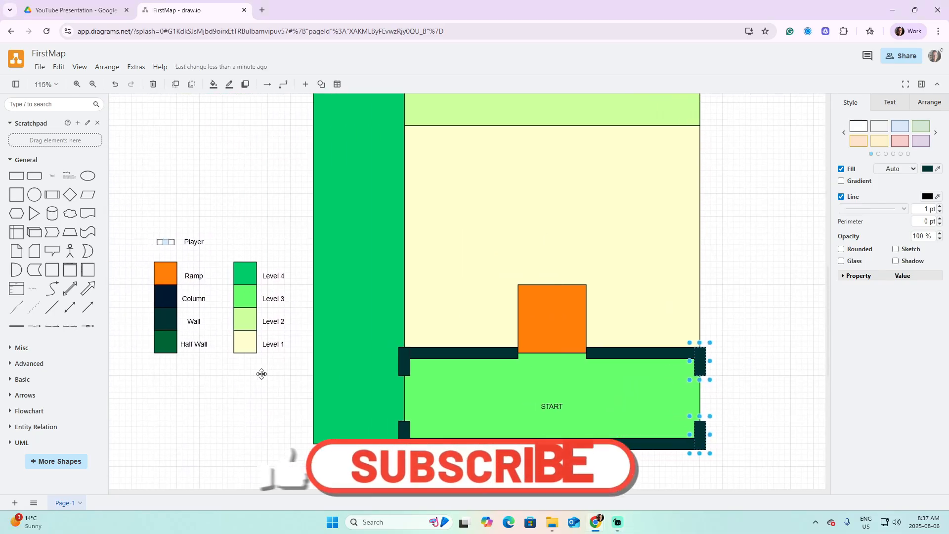
click(165, 273)
drag(165, 273, 329, 437)
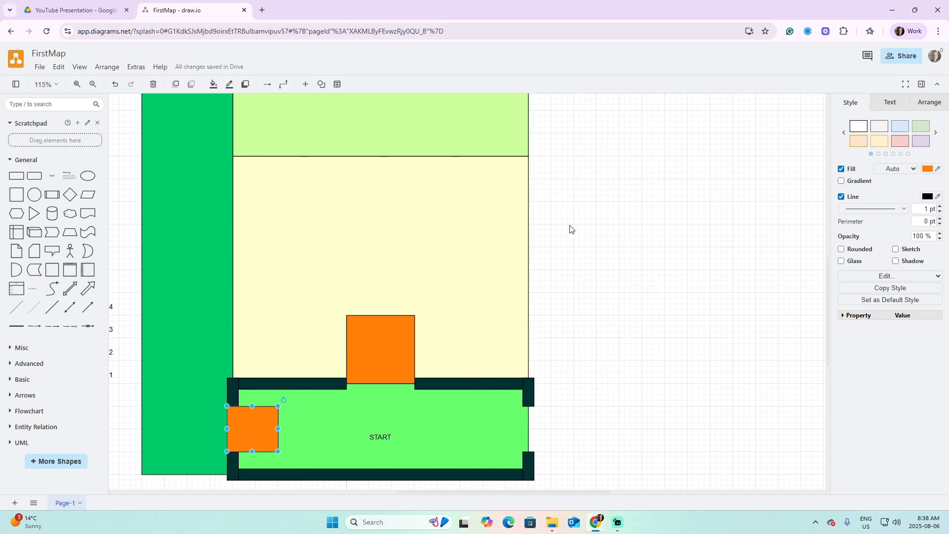
- Duplicate the Level 4 legend square and place the copy directly above it
scroll(720, 328, left, 5)
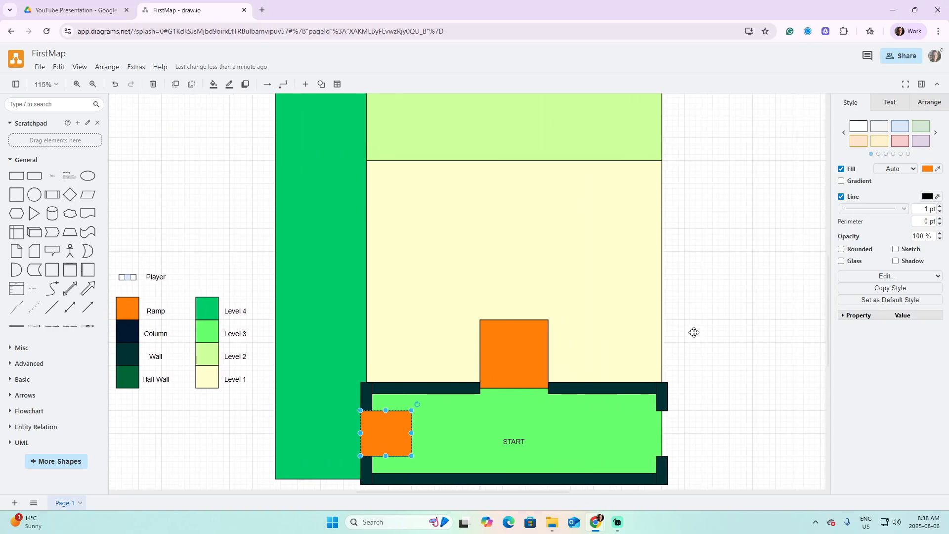
drag(200, 281, 249, 311)
click(209, 307)
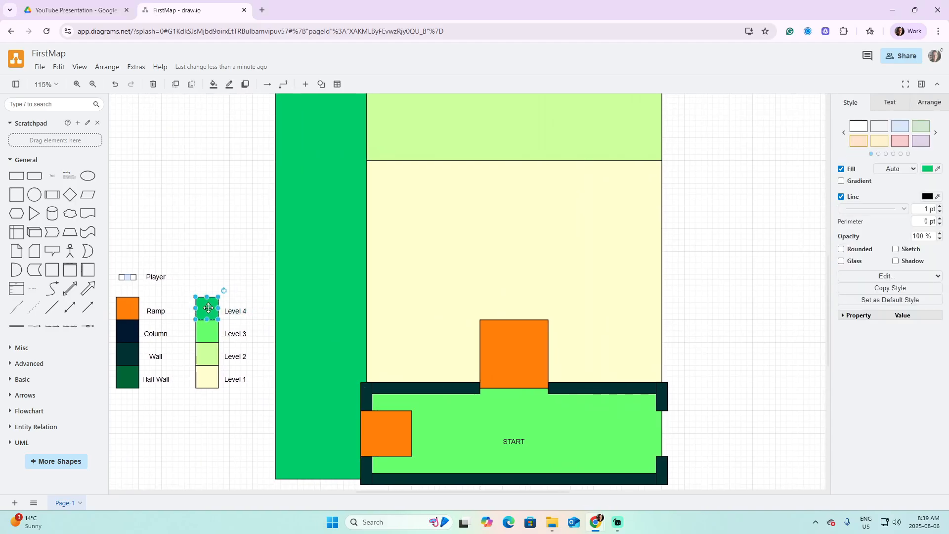
key(ctrl+d)
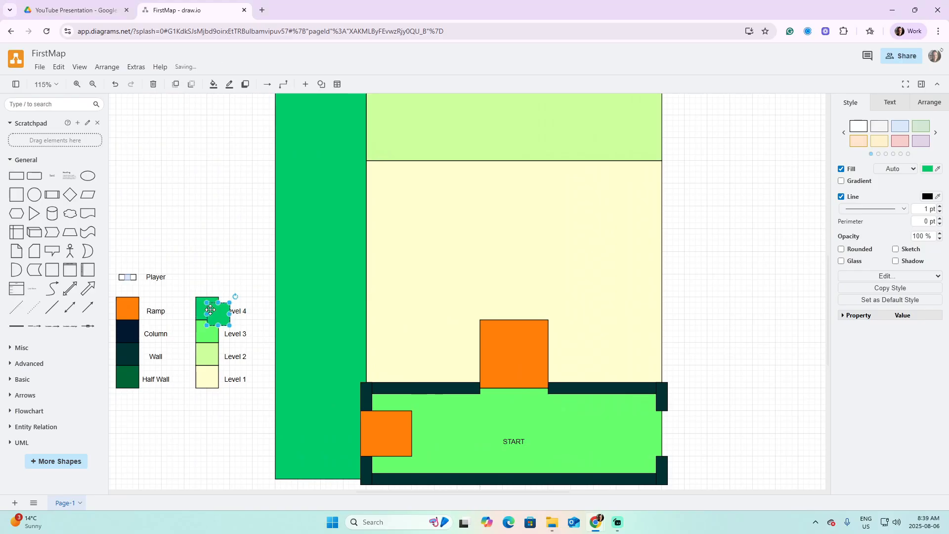
drag(217, 314, 206, 285)
- Duplicate the Level 4 legend label beside the new top square and change its text to Level 5
click(237, 311)
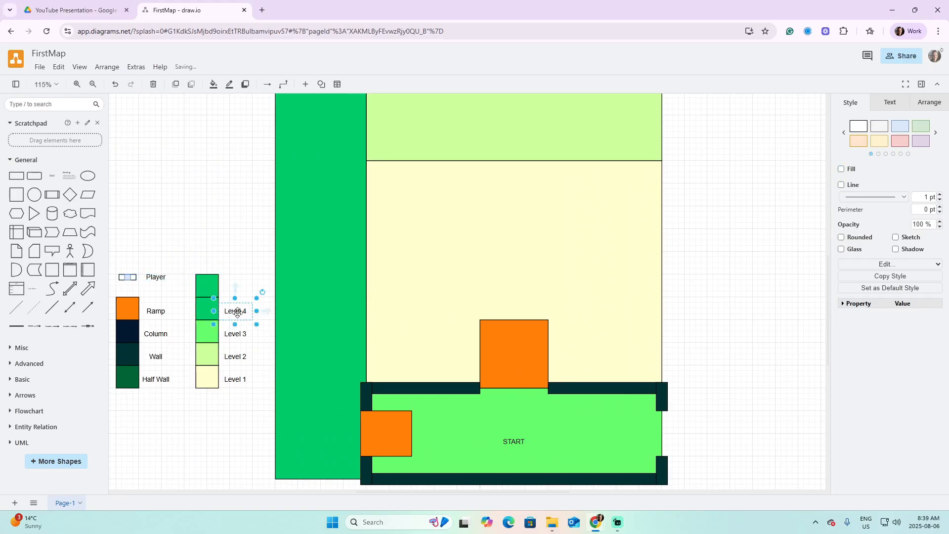
key(ctrl+d)
drag(237, 312, 236, 289)
double_click(237, 290)
text(Level 5)
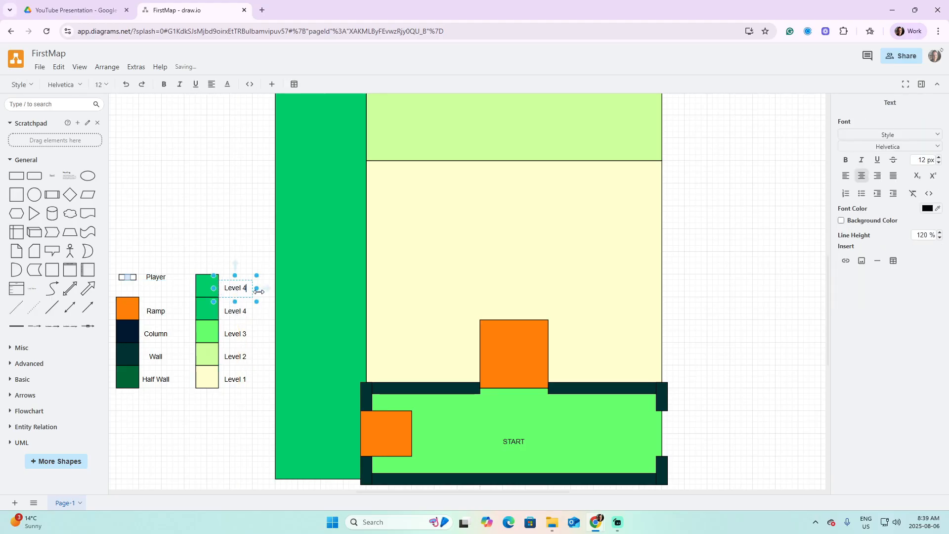
key(Return)
click(198, 293)
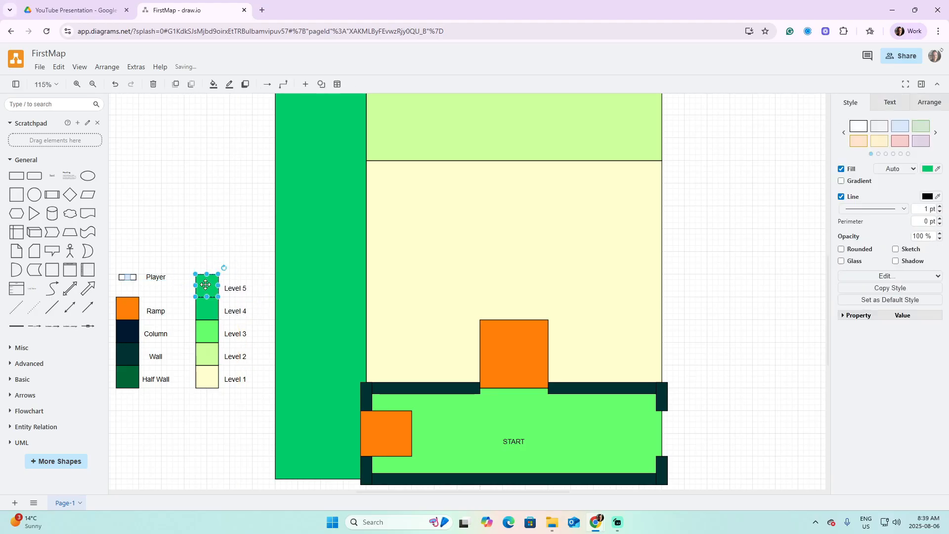
- Change the fill colour of the Level 5 legend square to blue
click(928, 171)
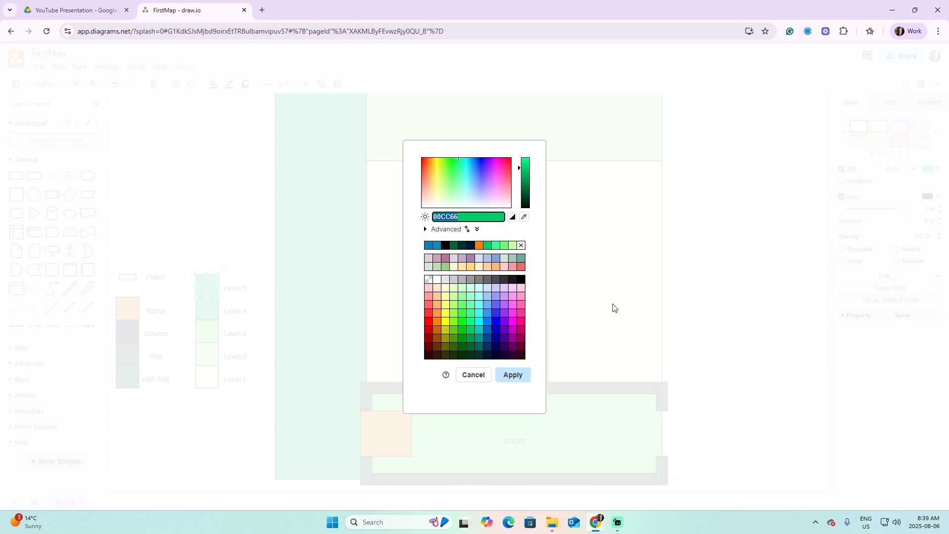
click(496, 314)
click(512, 374)
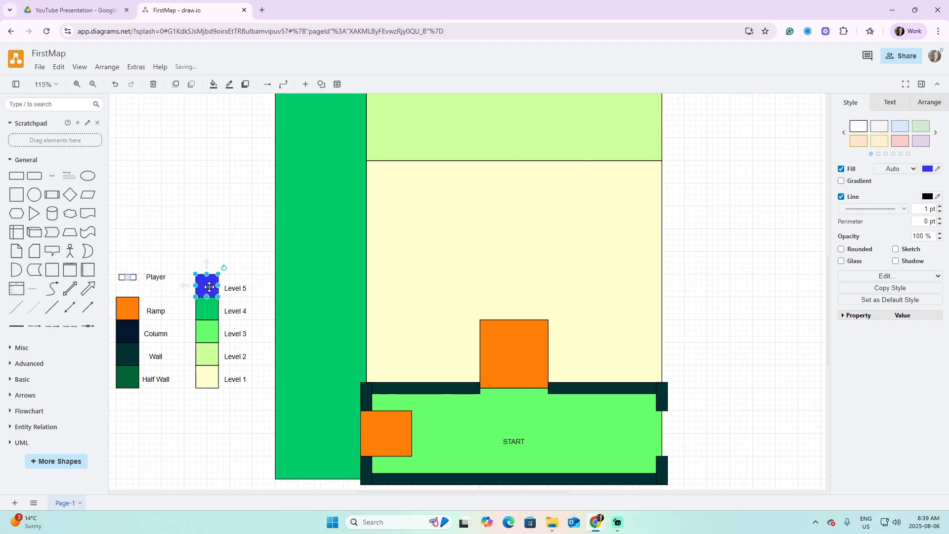
- Copy the Level 5 legend square to the empty area right of the Level 1 floor and enlarge it to about six by five squares
drag(207, 286, 739, 239)
drag(744, 290, 560, 290)
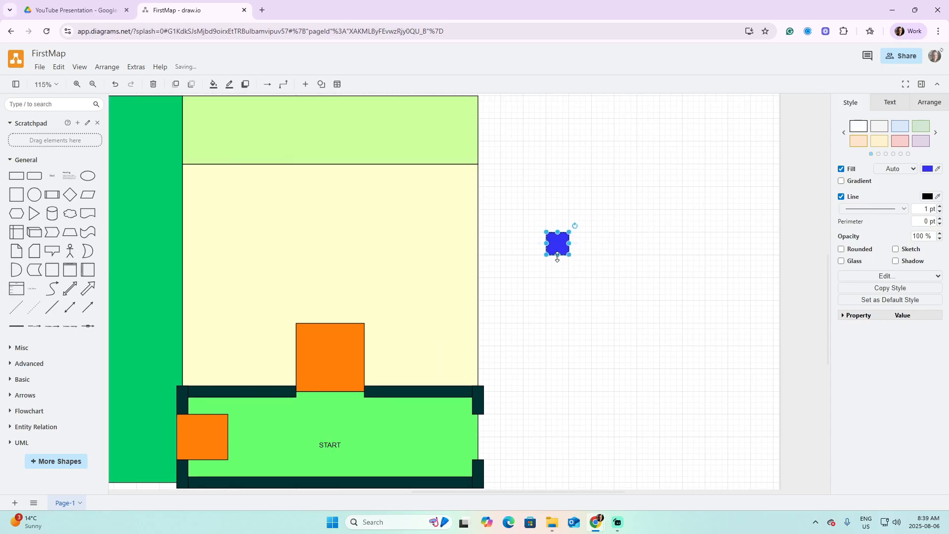
drag(559, 254, 560, 342)
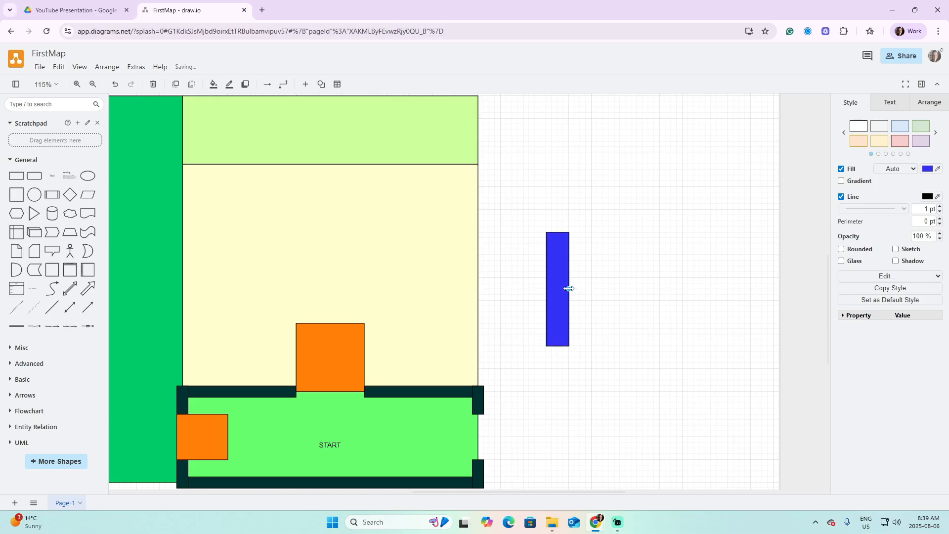
drag(569, 288, 684, 291)
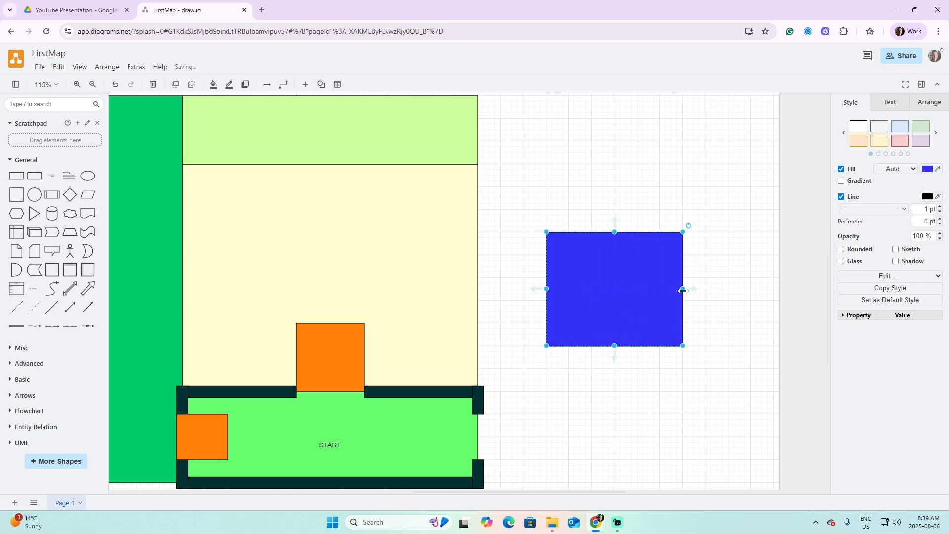
- Copy the ramp above START against the Level 5 platform's left edge and widen it to about four squares so it overlaps the Level 1 floor
drag(555, 399, 628, 381)
click(417, 341)
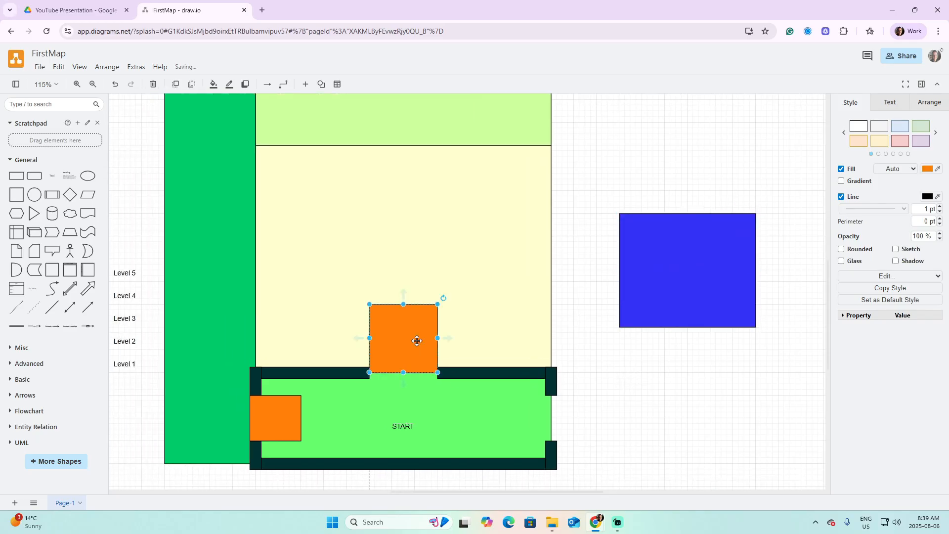
key(ctrl+v)
drag(450, 367, 563, 298)
scroll(581, 317, down, 3)
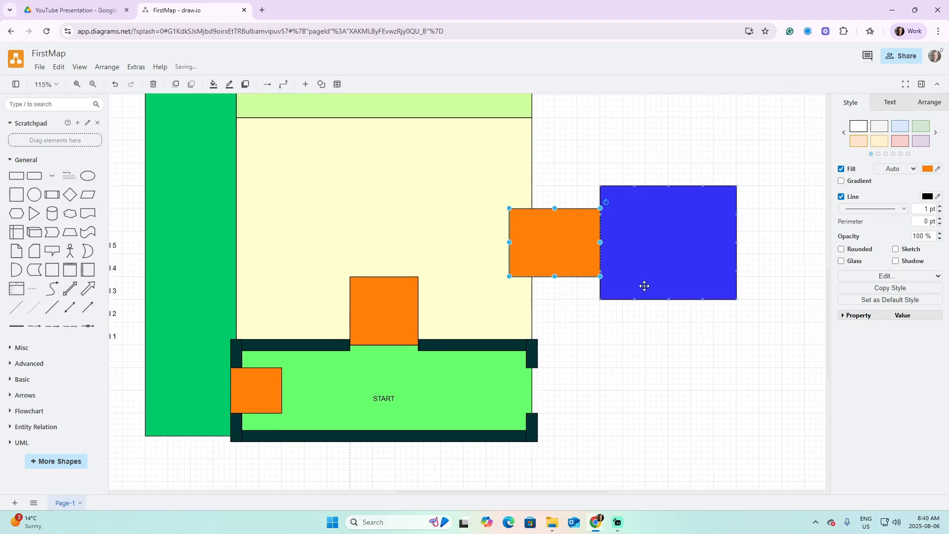
- Copy the START floor to its right opening and resize it into a Level 3 corridor about seven squares long and two squares high
click(464, 390)
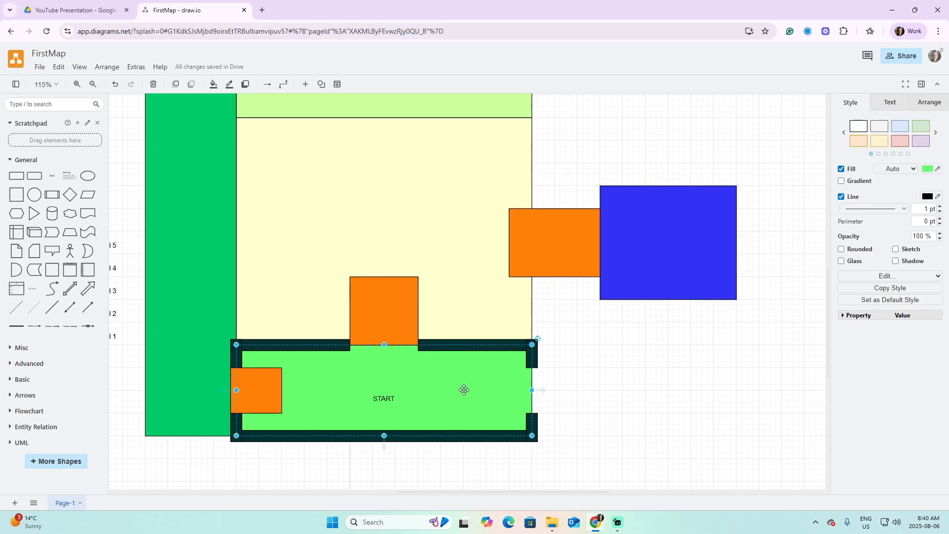
key(ctrl+v)
drag(583, 425, 650, 408)
drag(680, 459, 680, 413)
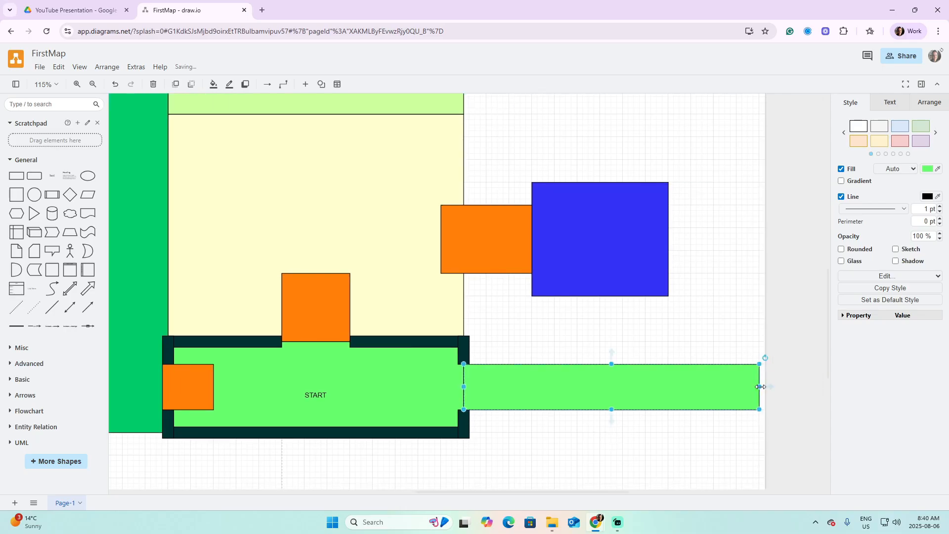
drag(760, 386, 622, 390)
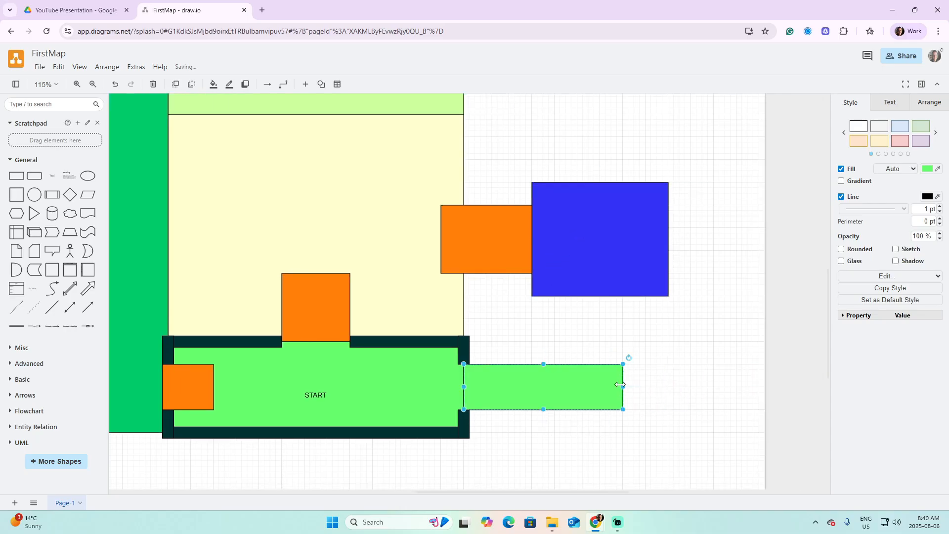
- Copy the ramp beside the Level 5 platform between the platform and the Level 3 corridor, and narrow it to two squares wide
click(485, 245)
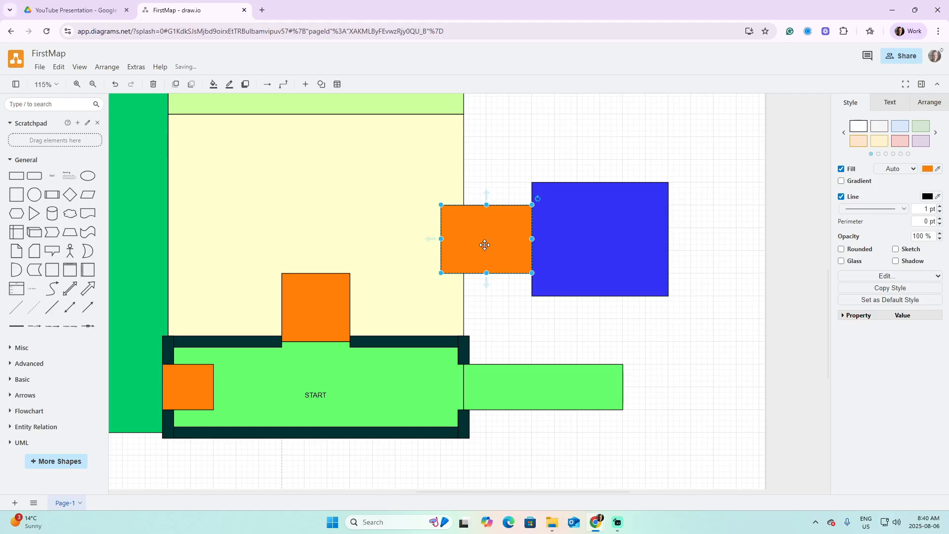
drag(484, 246, 613, 314)
drag(670, 330, 622, 329)
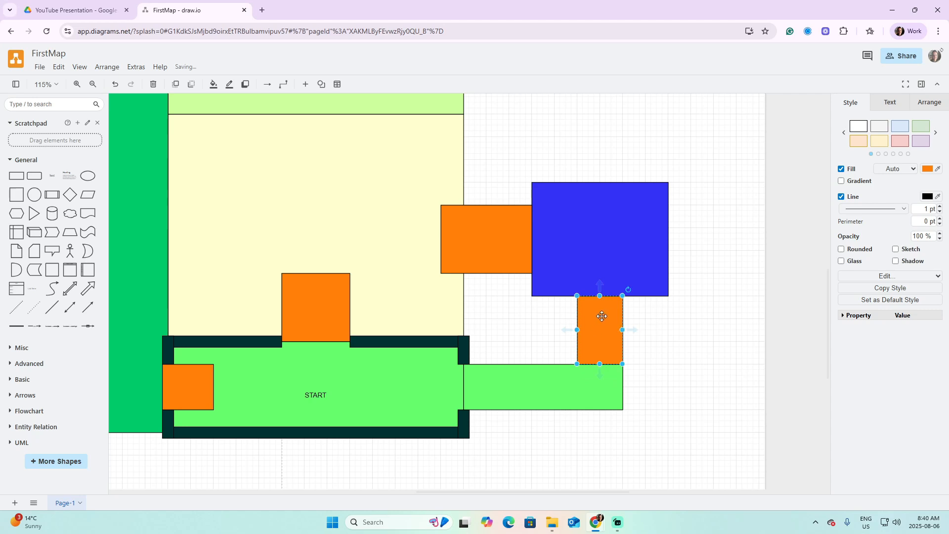
- Copy START's upper-left wall onto the top edge of the map, starting at the Level 4 floor's left corner, and lengthen it to about eight squares
drag(510, 320, 586, 336)
scroll(581, 335, down, 1)
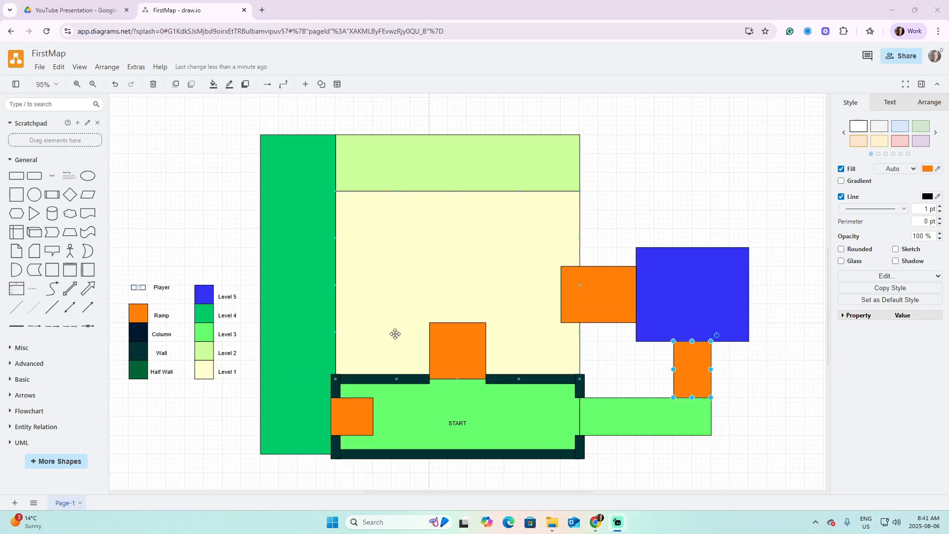
click(370, 380)
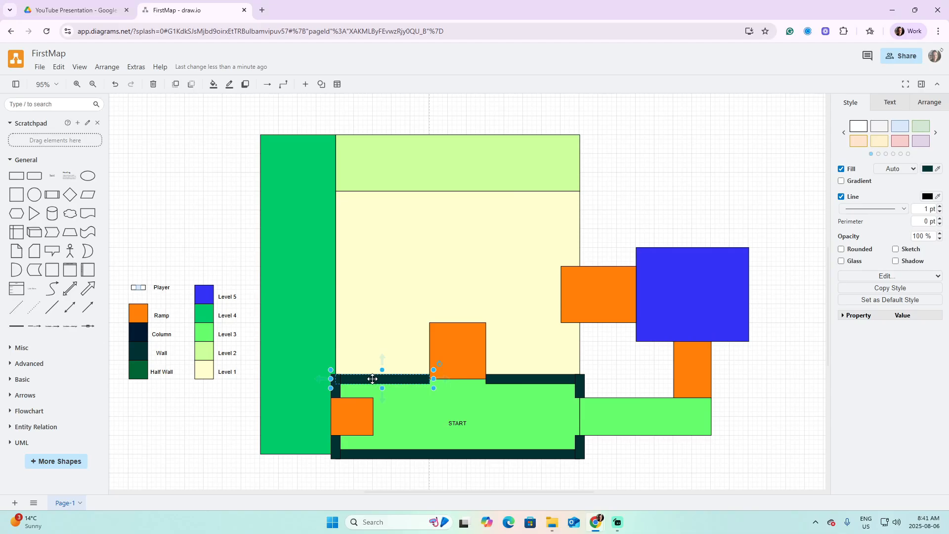
drag(373, 379, 278, 134)
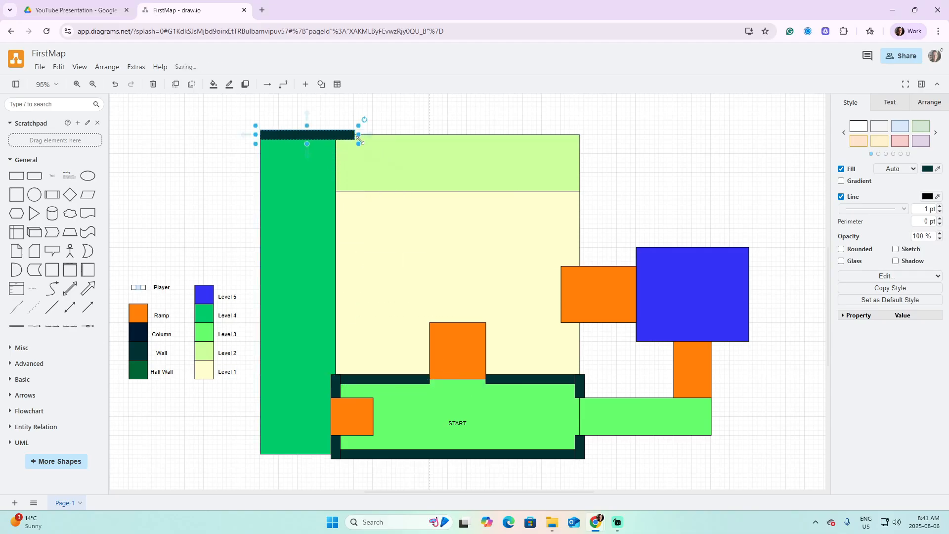
drag(359, 135, 413, 137)
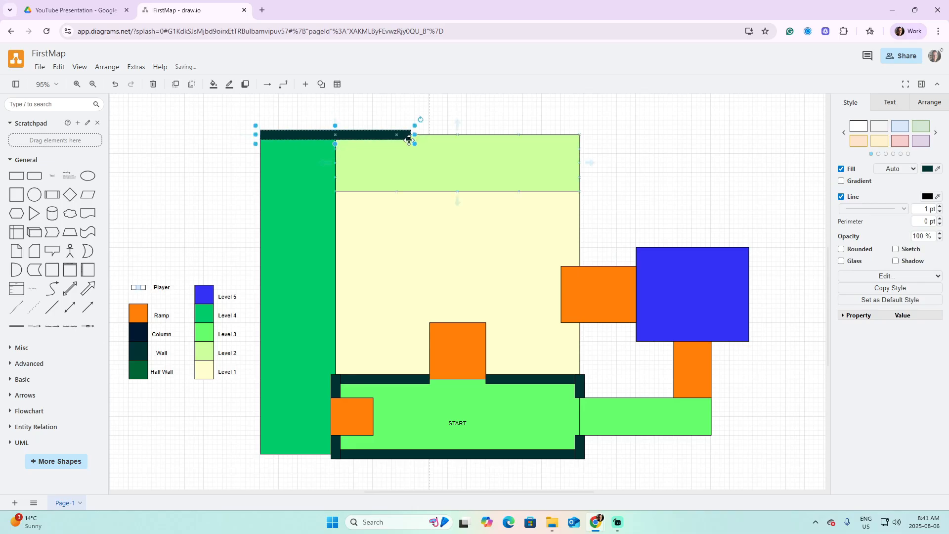
- Duplicate the top wall, leave a two-square gap beside the original, and shorten the copy to end at the Level 2 floor's right edge
key(ctrl+v)
drag(439, 148, 513, 137)
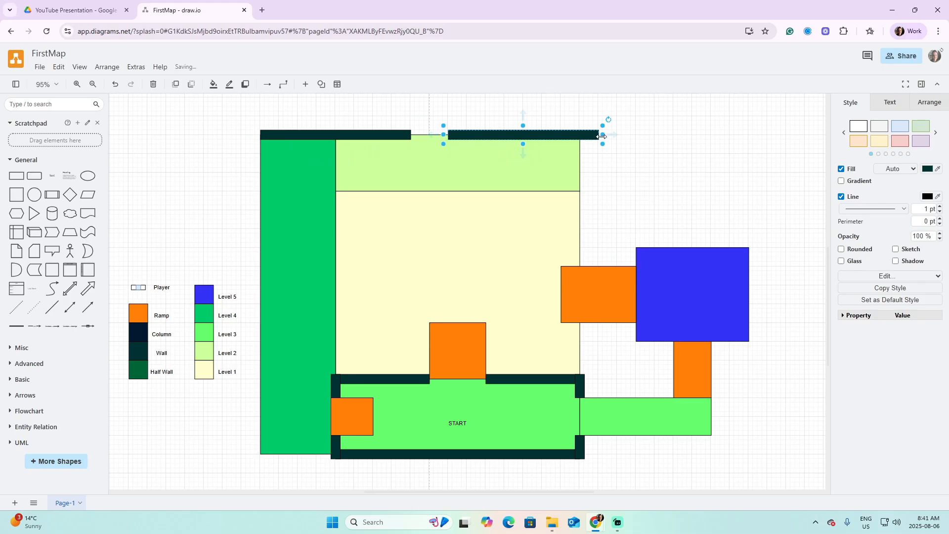
drag(602, 136, 584, 135)
- Copy the Player label to the middle of the Level 1 floor, change its text to BLOCK A, and adjust its box
drag(438, 121, 437, 143)
drag(483, 267, 504, 248)
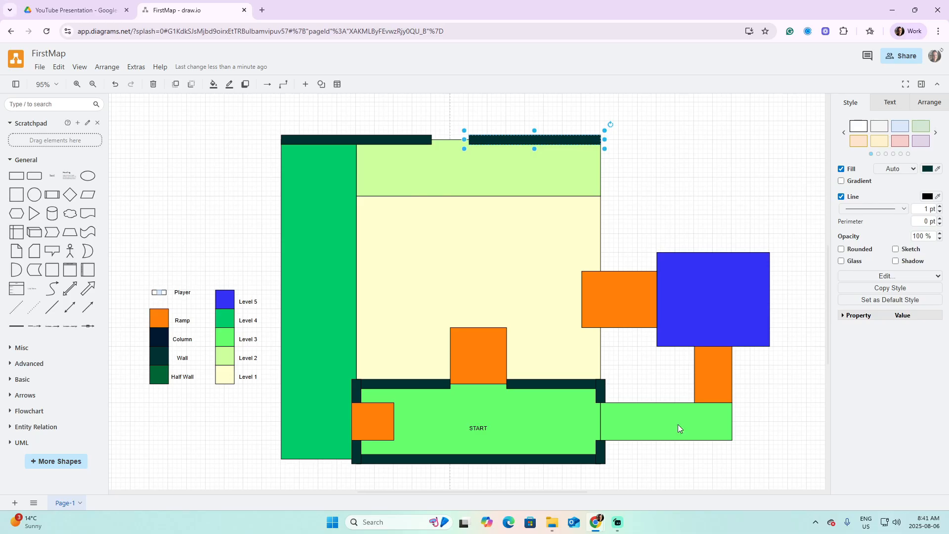
click(182, 294)
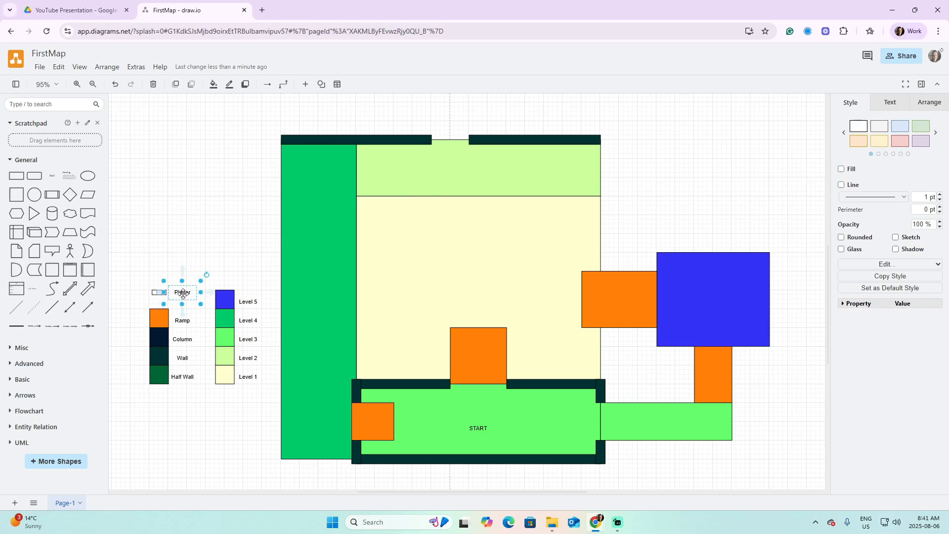
drag(183, 294, 459, 277)
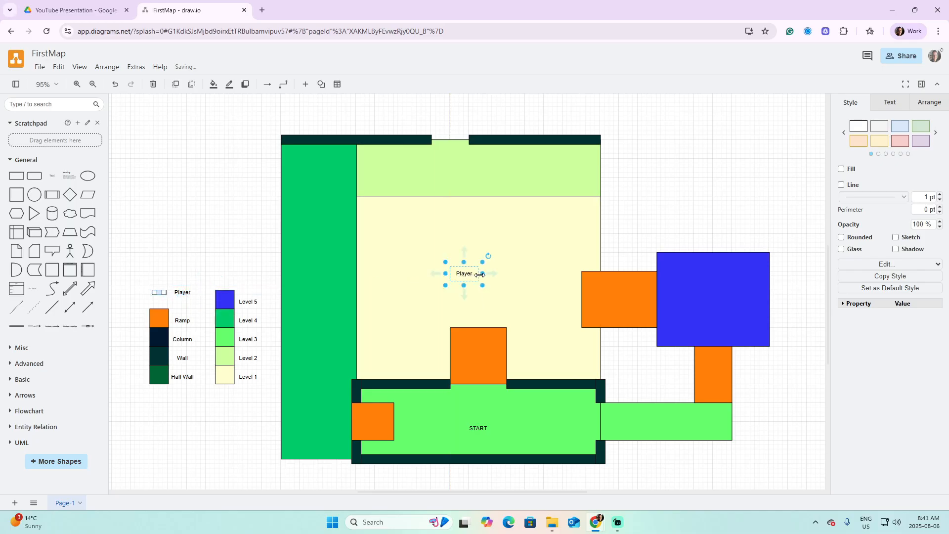
double_click(465, 275)
text(BLOCK)
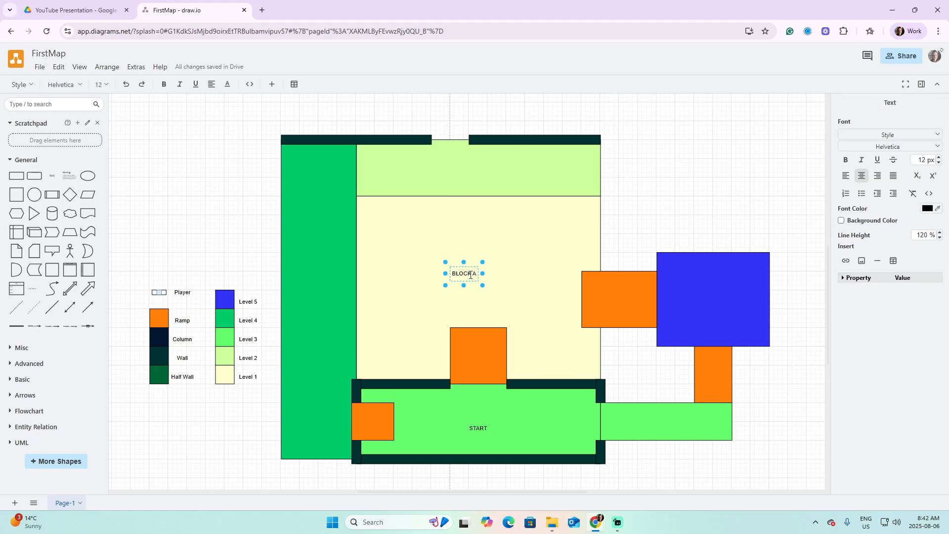
text( A)
drag(484, 262, 462, 271)
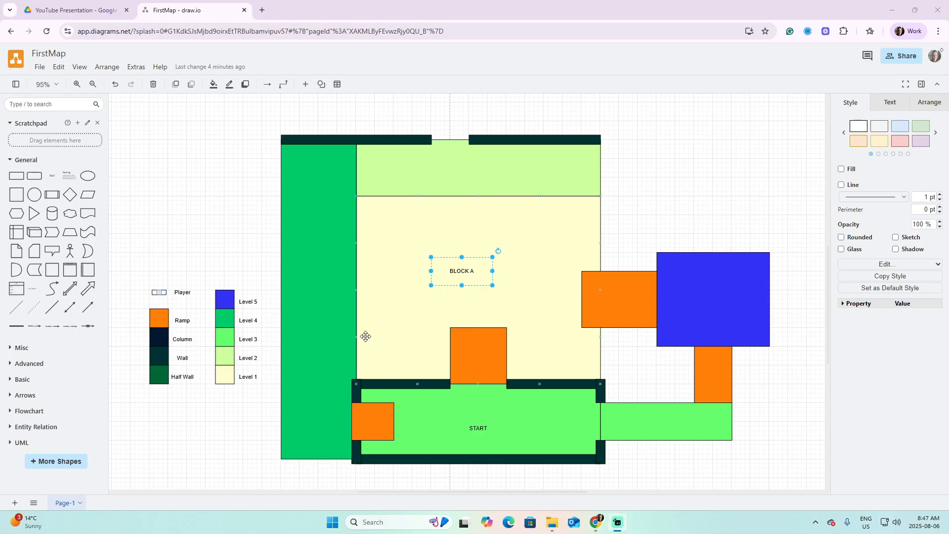
- Place copies of the Column square at the top, middle and bottom of the Level 1 floor's left edge and two more near its right side
click(161, 337)
key(ctrl+d)
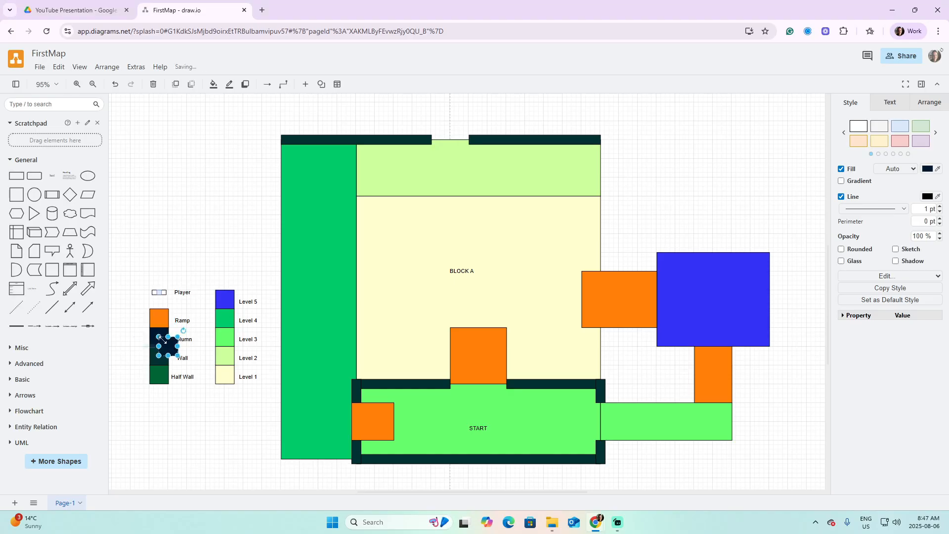
drag(168, 344, 362, 195)
key(ctrl+d)
key(ctrl+v)
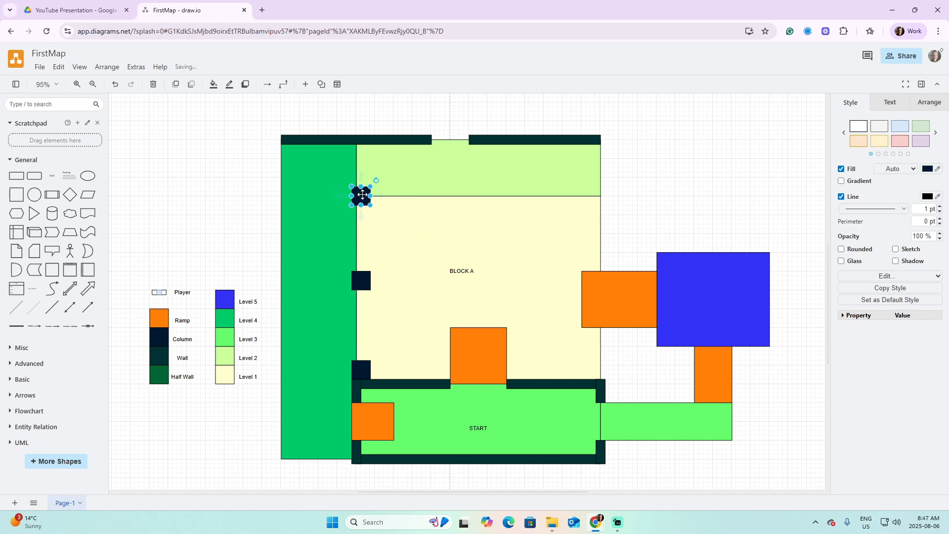
drag(363, 194, 551, 199)
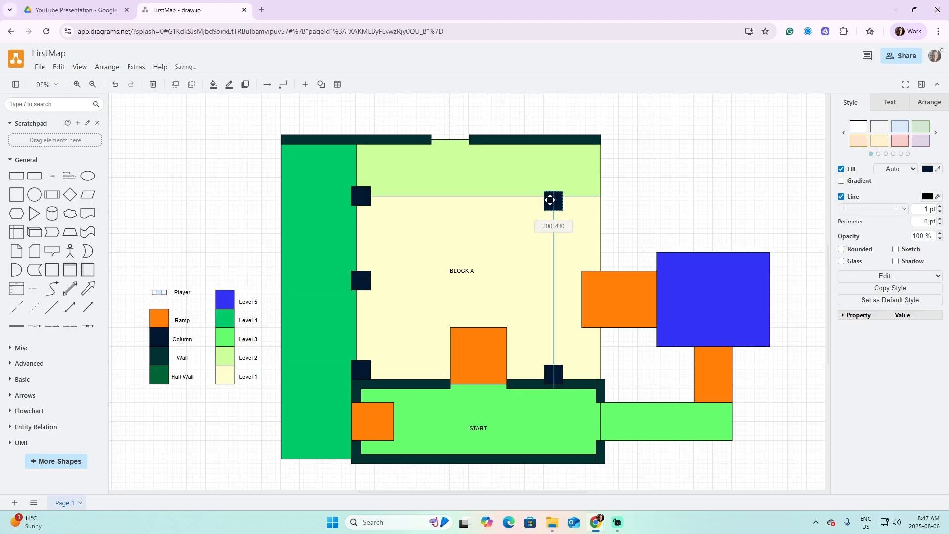
drag(552, 199, 553, 199)
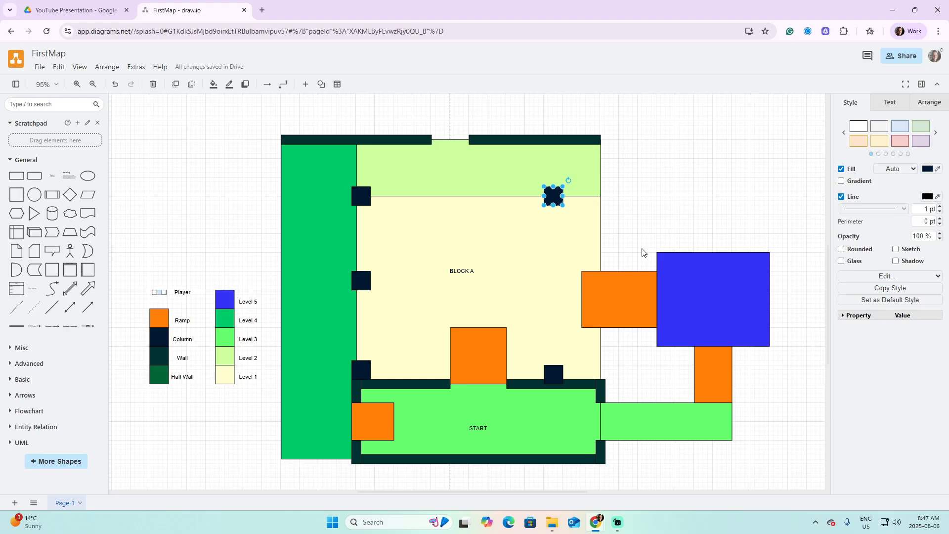
- Copy the ramp above START to just below the Level 2 floor, in line with the top wall gap, and reduce its height
click(476, 345)
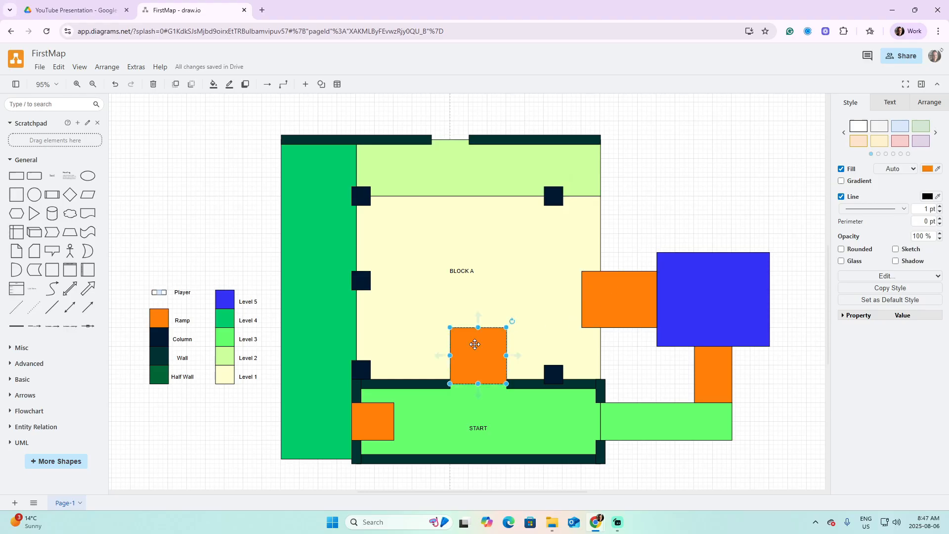
drag(476, 345, 437, 209)
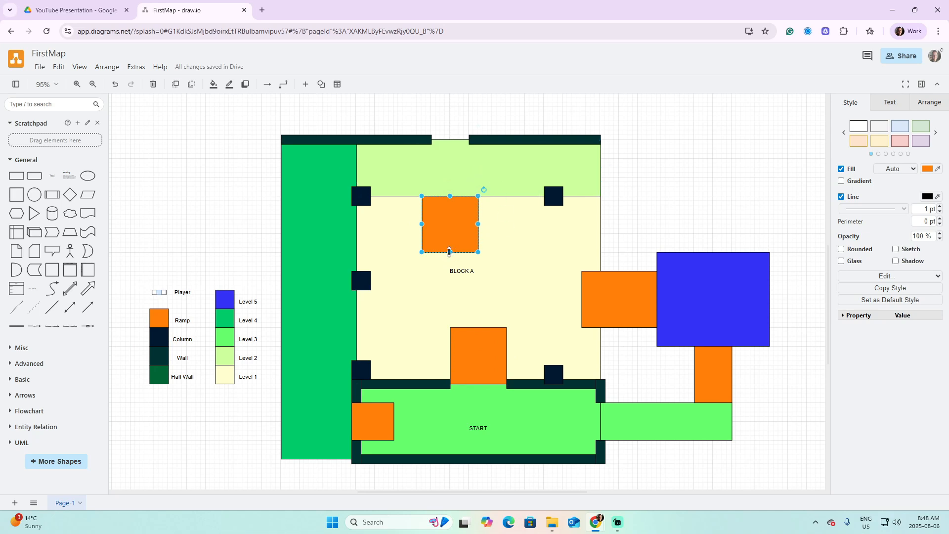
mouse_move(449, 253)
mouse_down()
mouse_move(450, 225)
mouse_move(449, 238)
mouse_up()
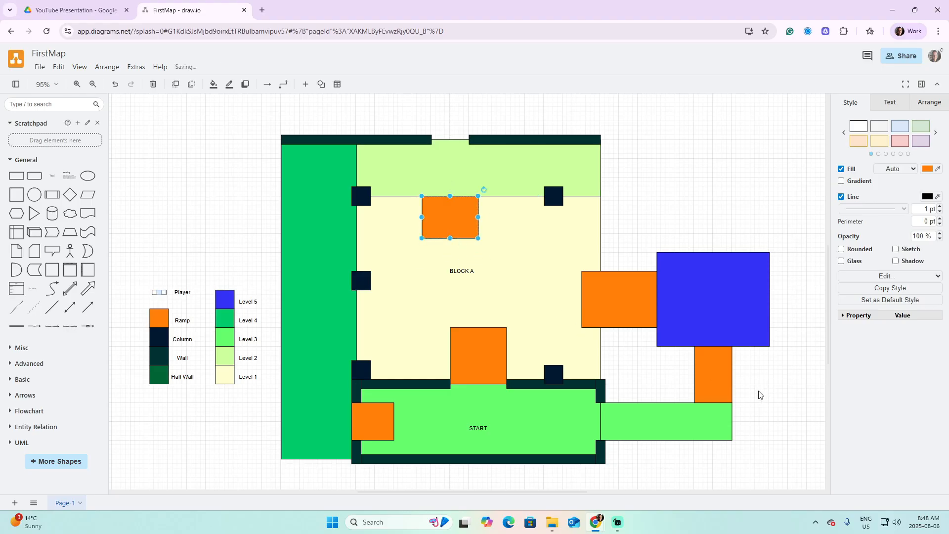
- Deselect the ramp and open the list of export formats for the diagram
drag(678, 198, 671, 201)
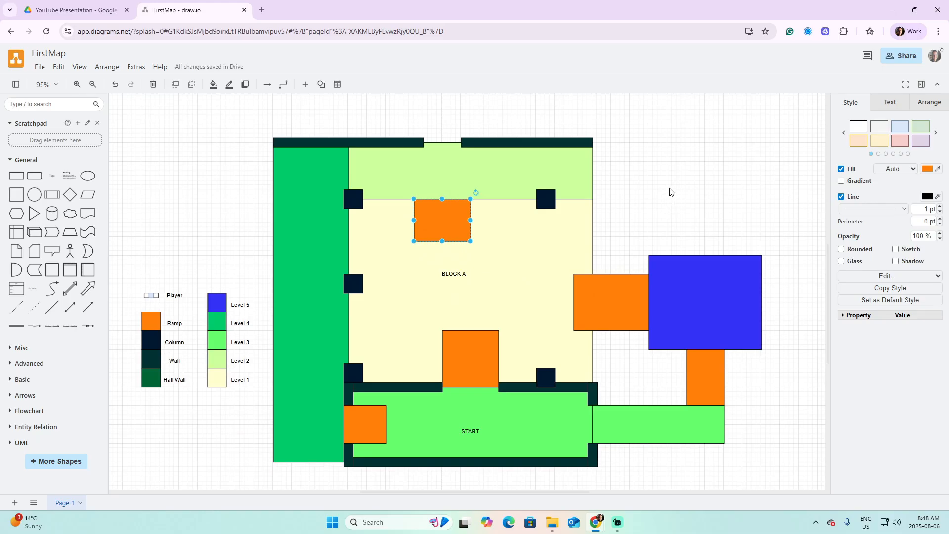
drag(672, 185, 652, 179)
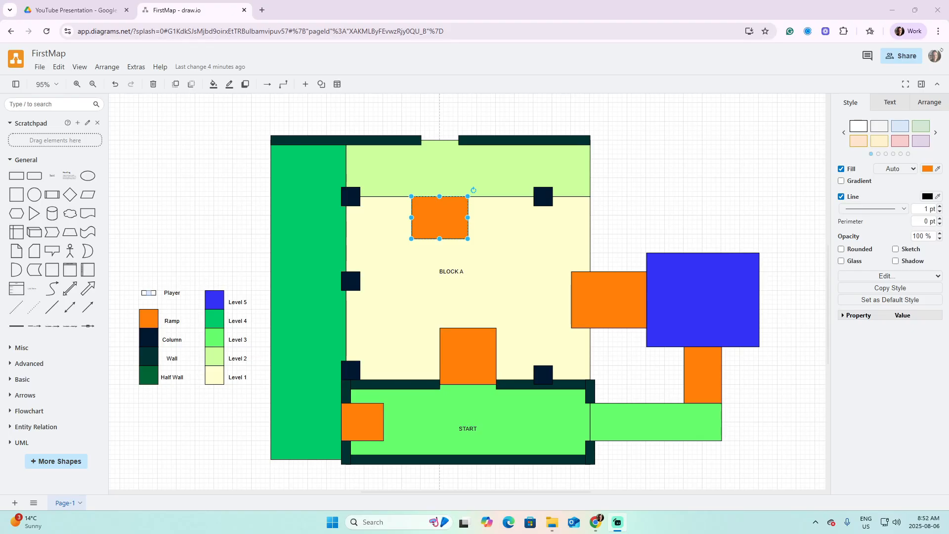
click(614, 167)
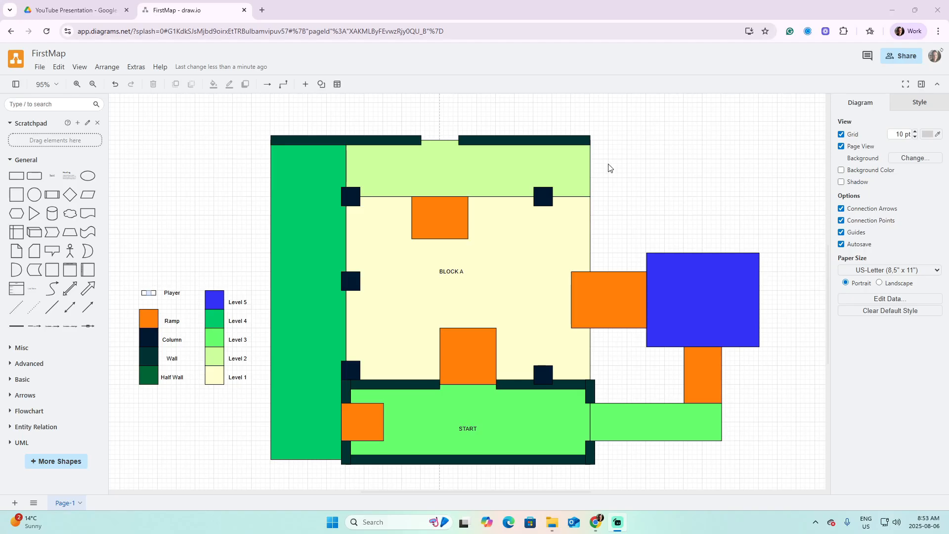
click(39, 68)
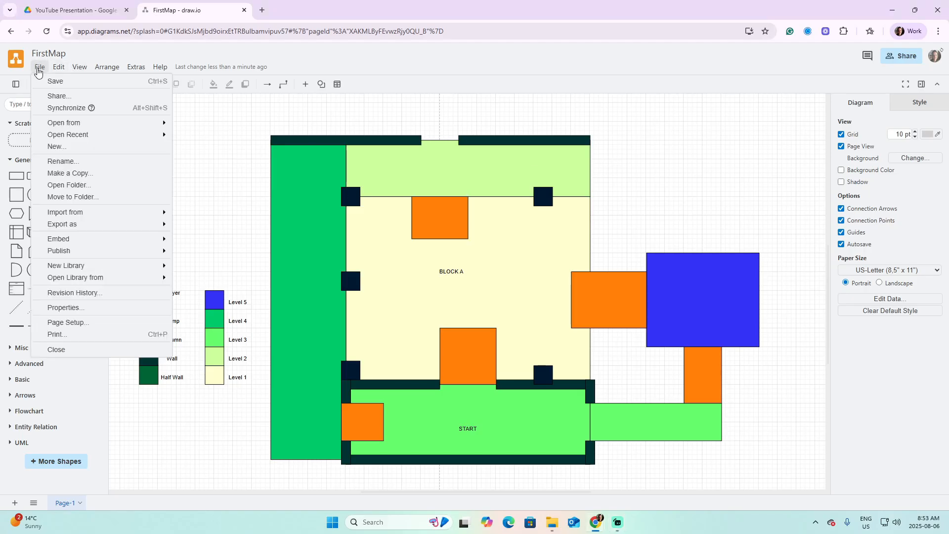
mouse_move(76, 231)
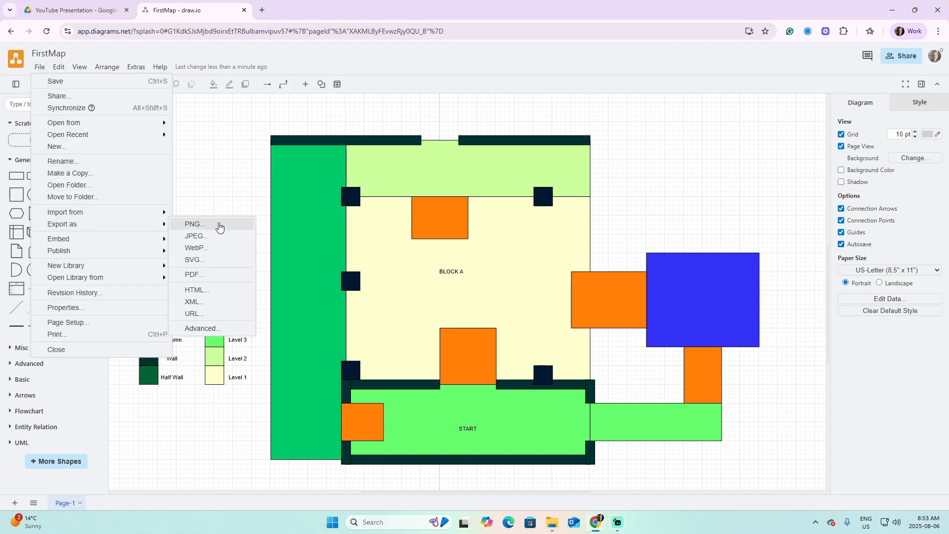